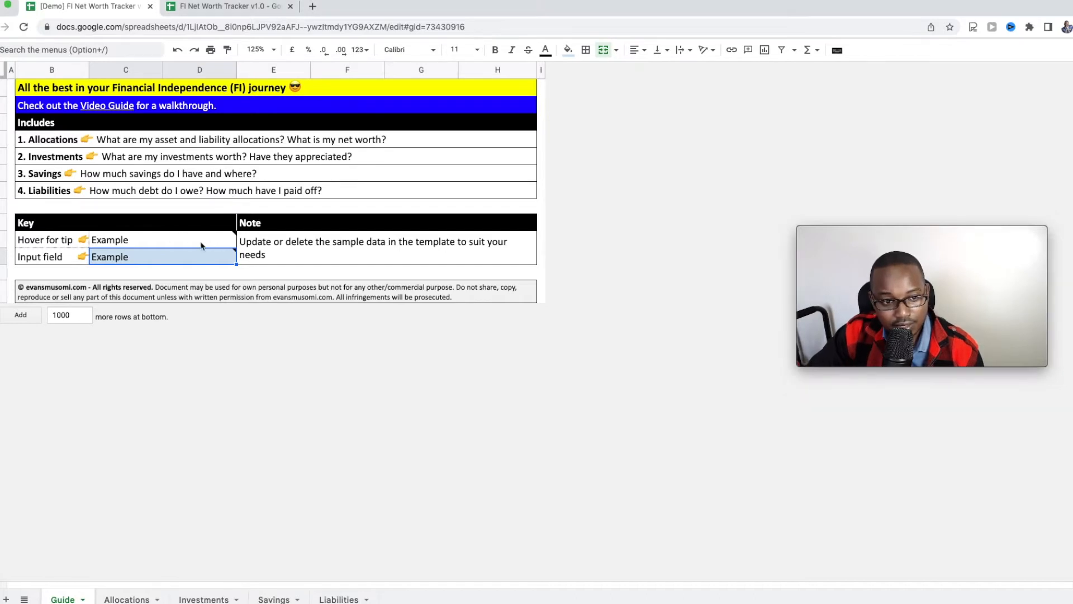
Step: Read the Guide's note on input fields in the Example cells, then go to the Liabilities sheet
mouse_move(233, 240)
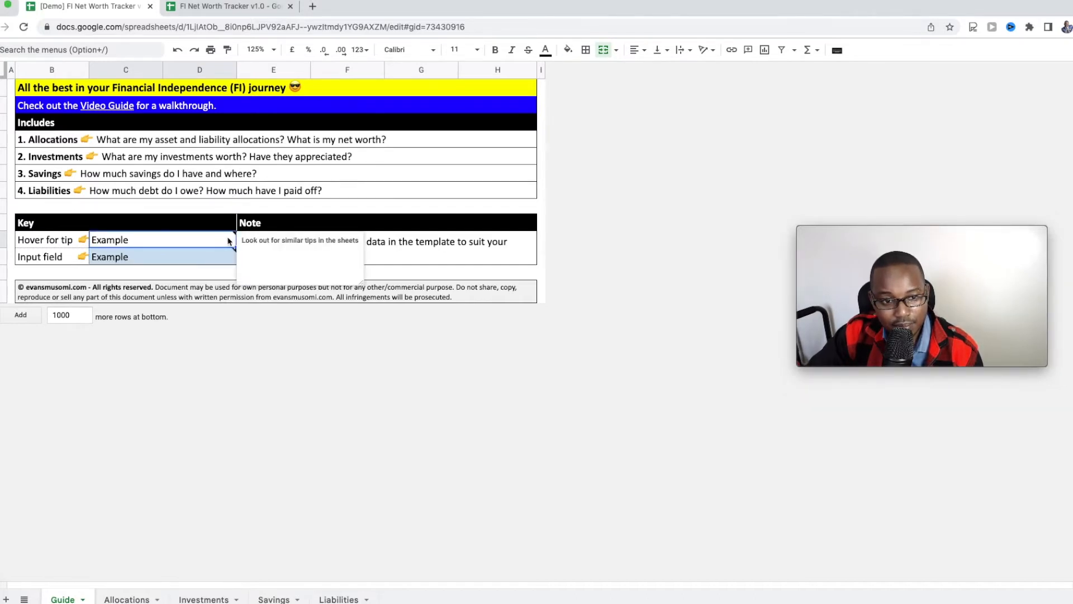
left_click(199, 259)
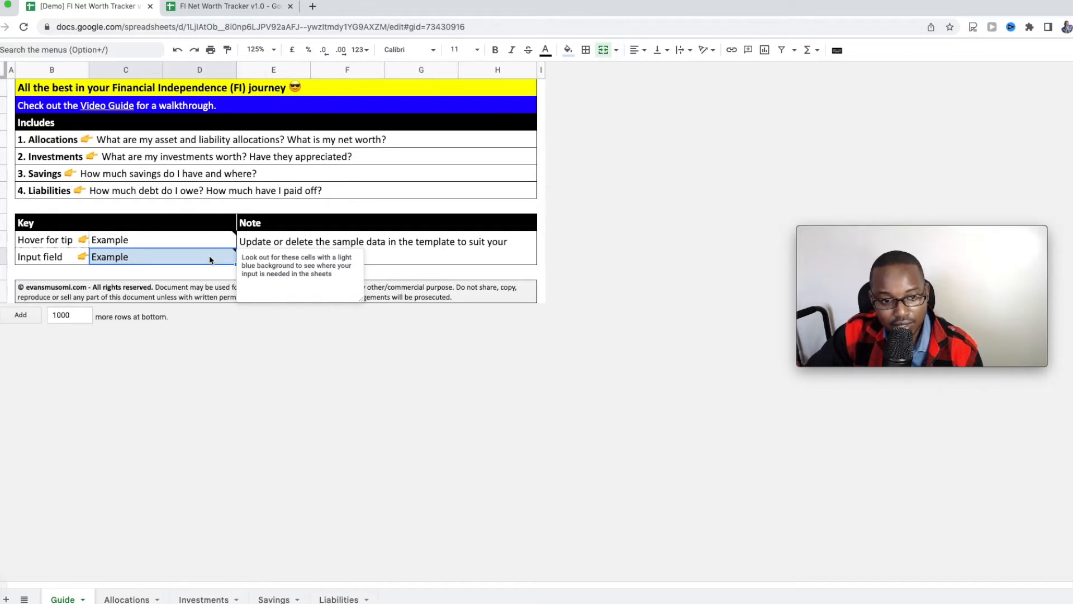
left_click(181, 276)
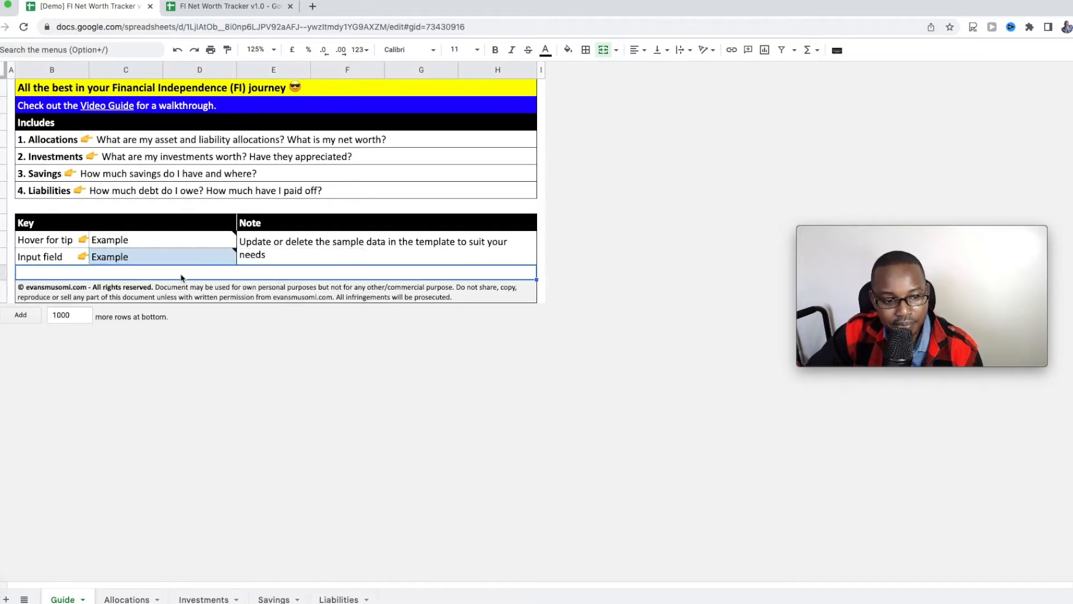
left_click(339, 599)
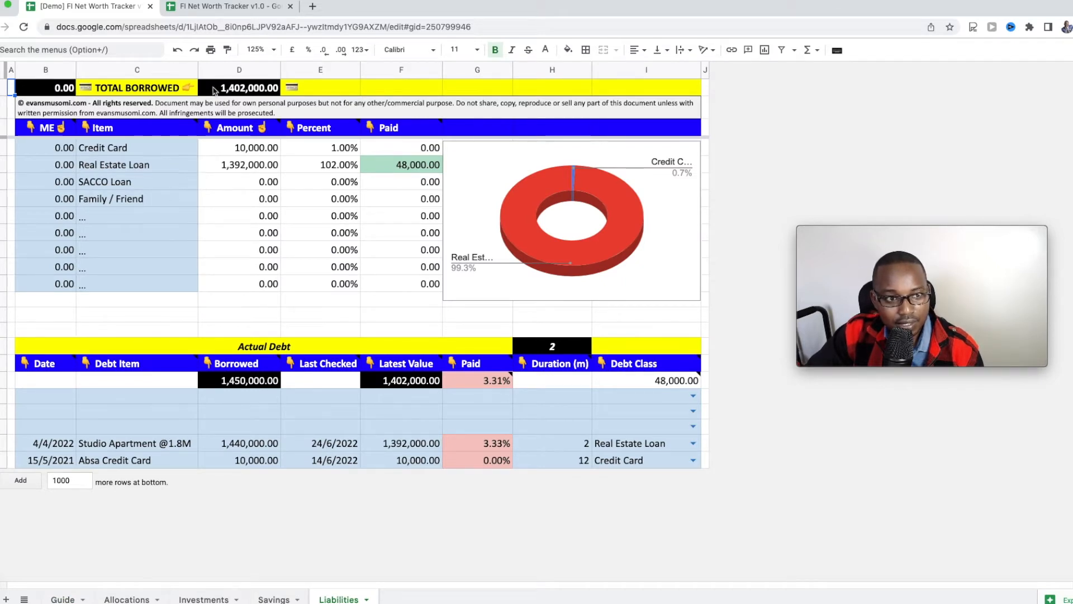
mouse_move(249, 94)
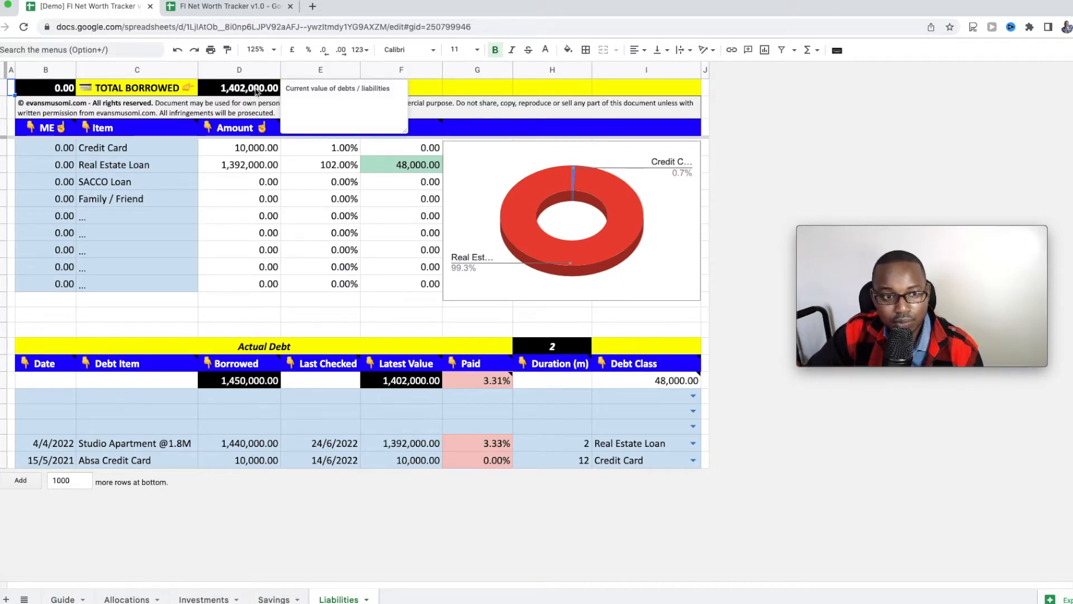
left_click(256, 92)
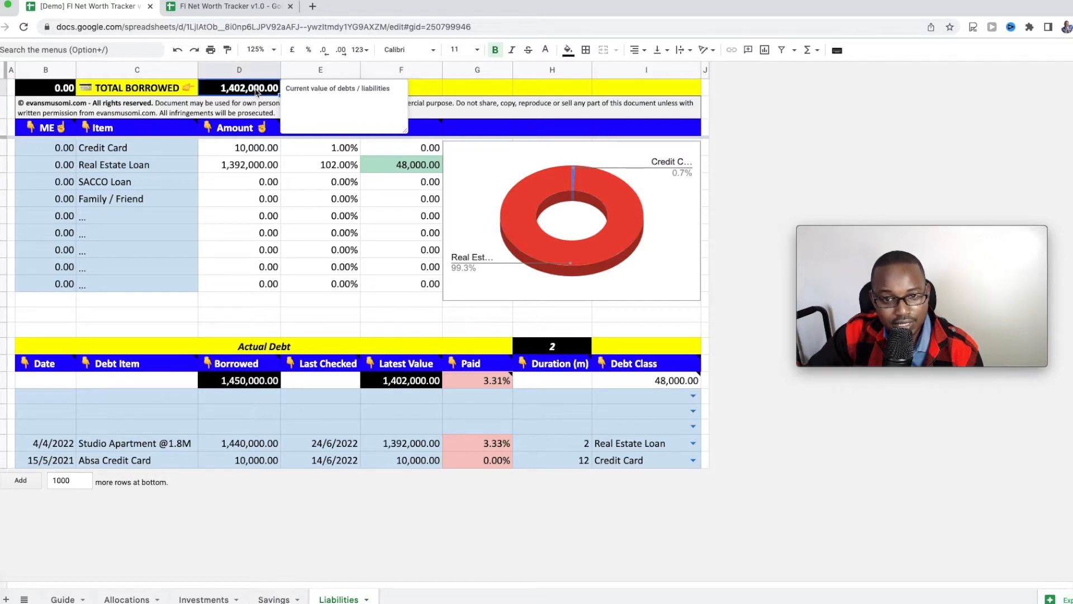
left_click(143, 148)
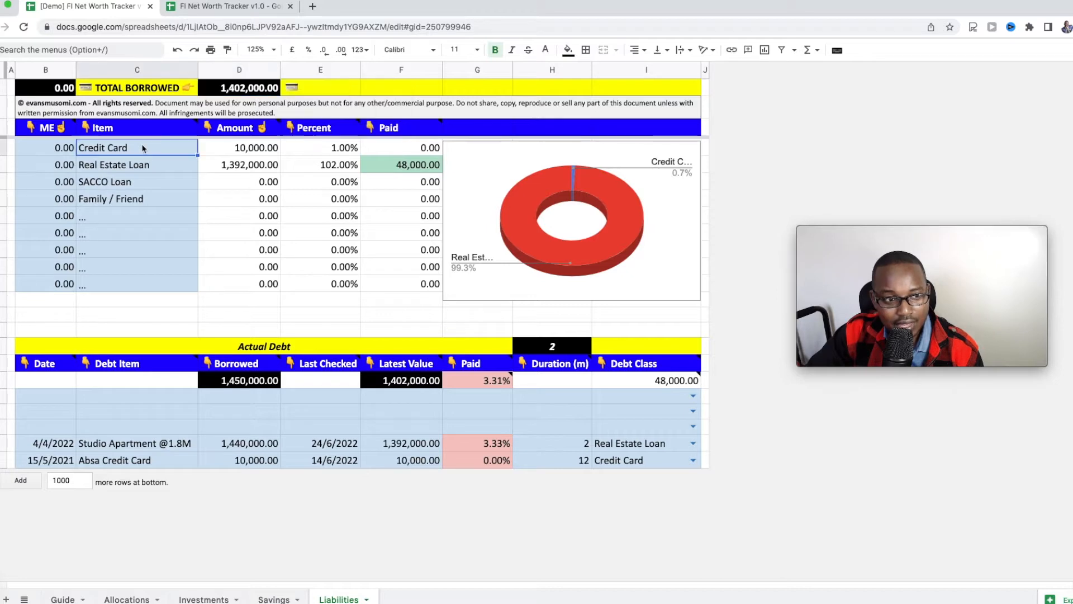
left_click(135, 287)
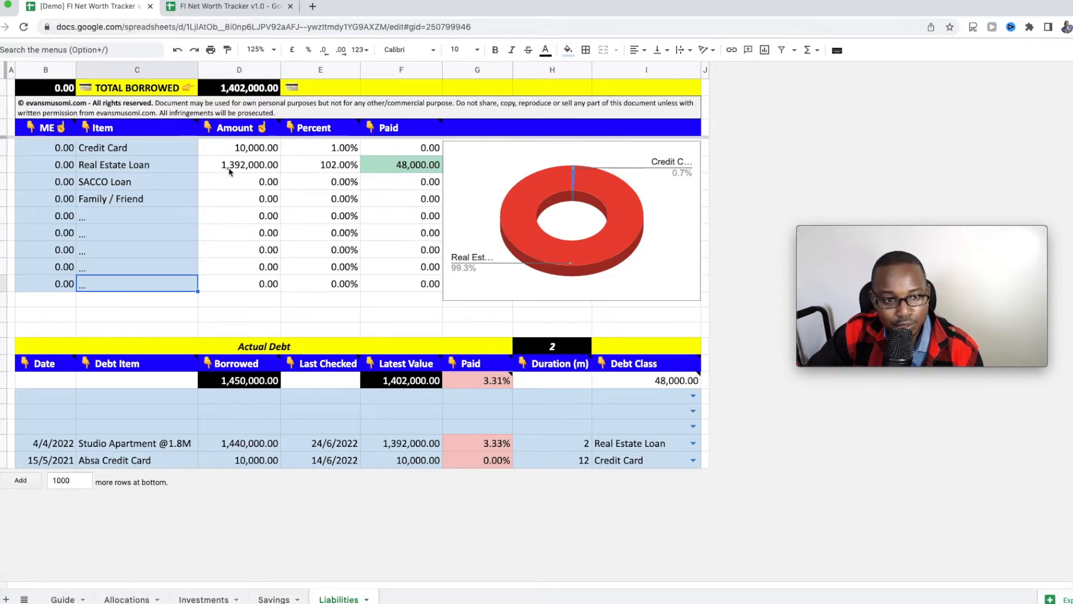
left_click(254, 168)
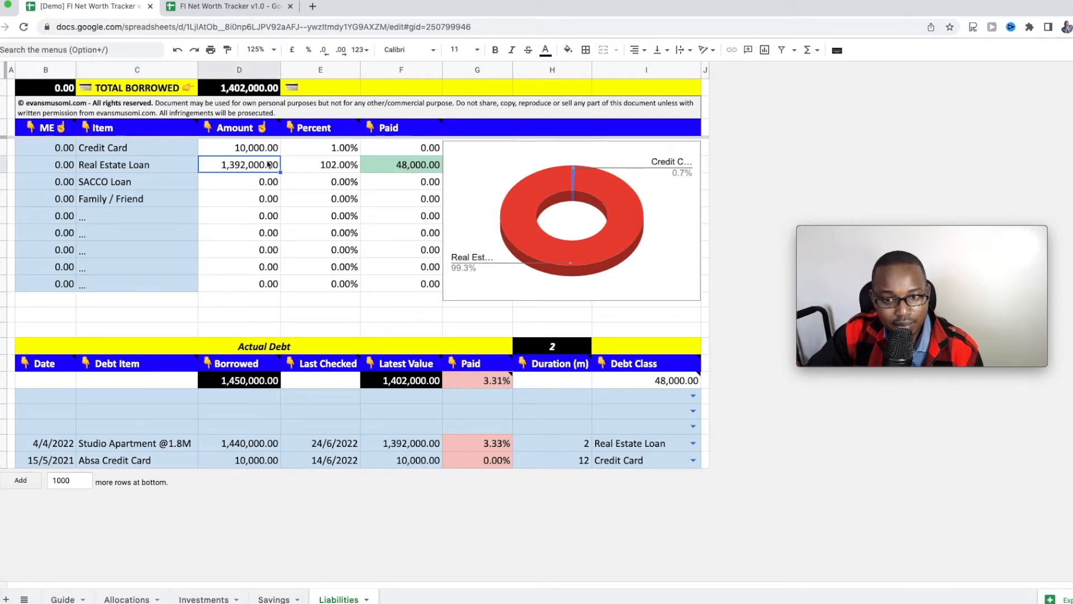
left_click(634, 249)
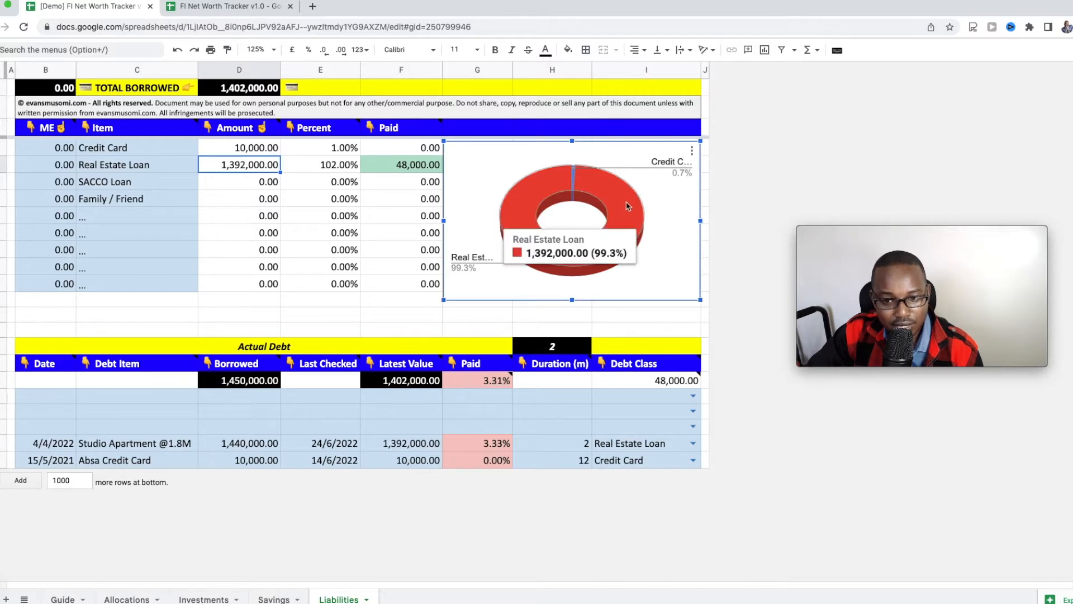
mouse_move(574, 180)
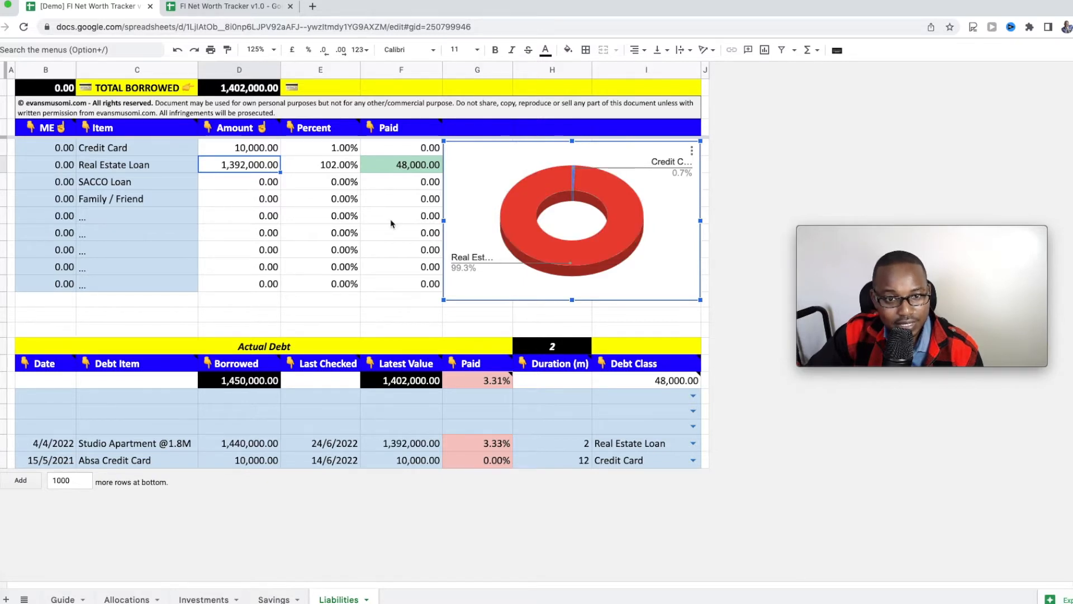
left_click(417, 168)
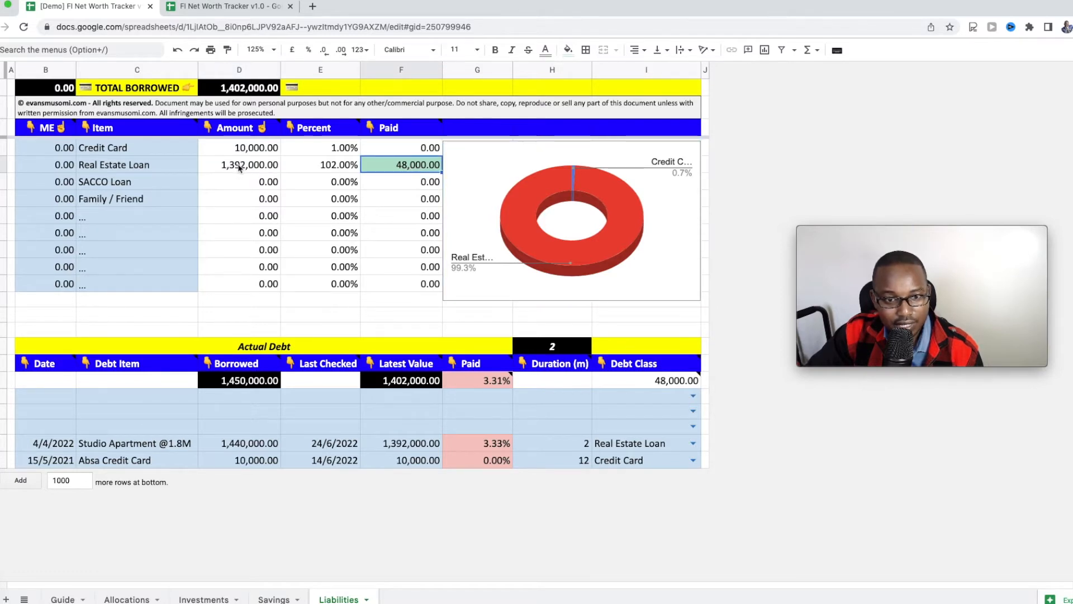
left_click(412, 148)
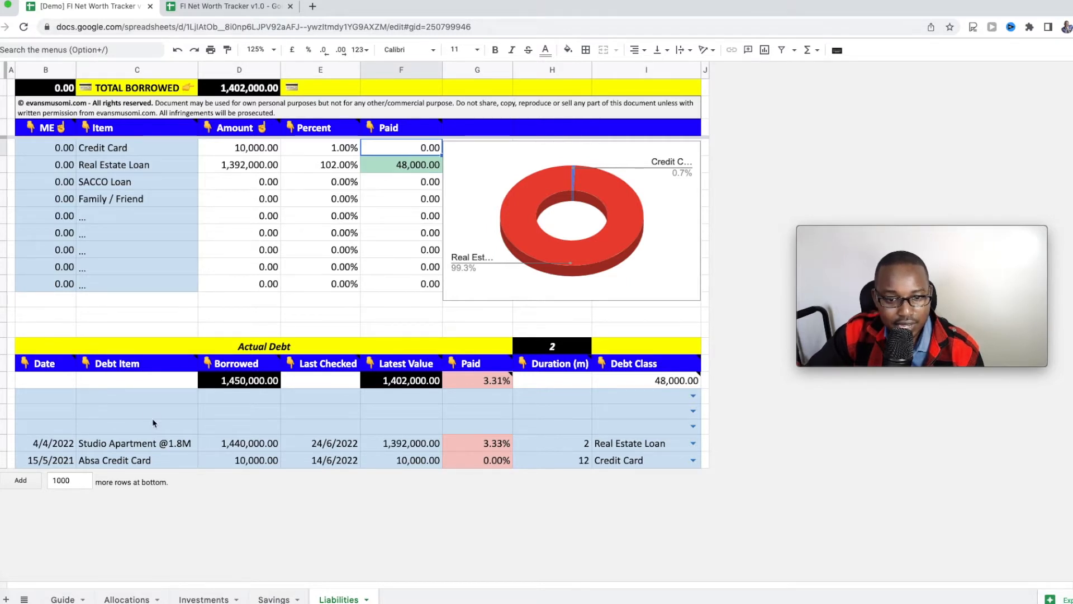
left_click(94, 461)
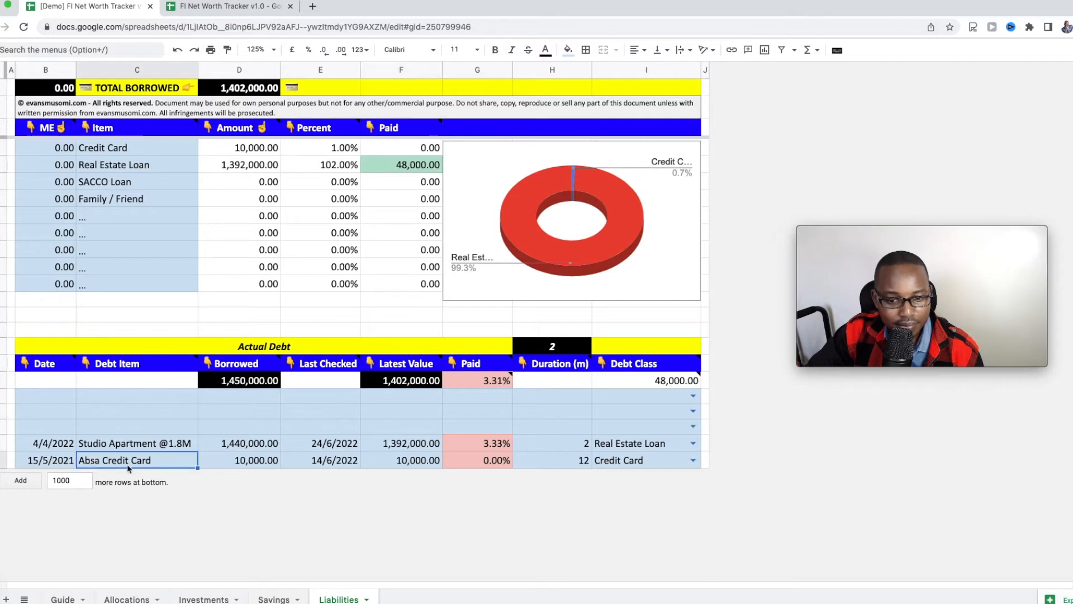
left_click(40, 463)
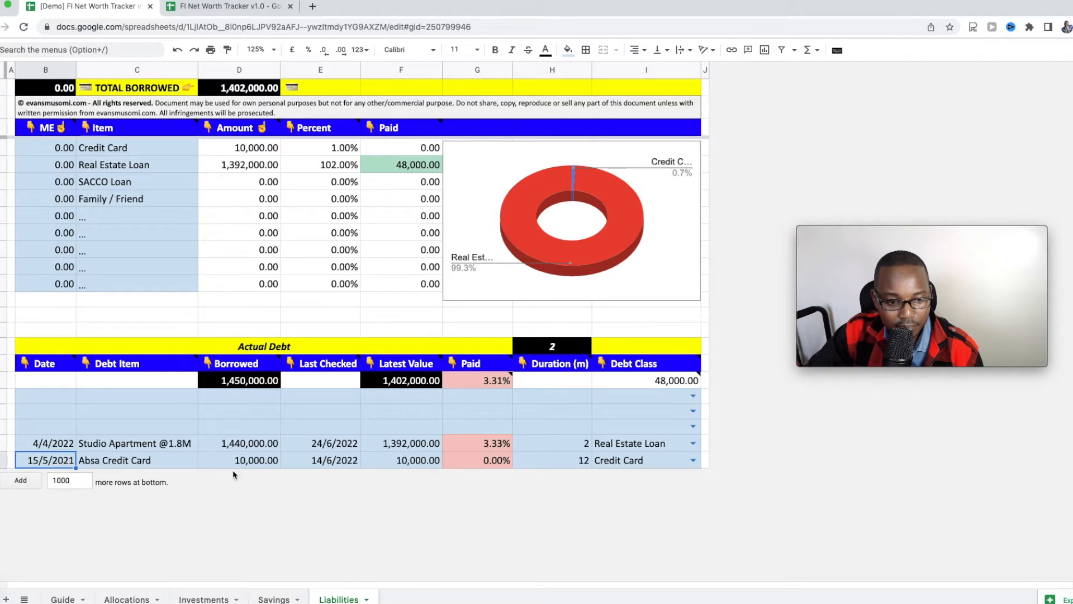
left_click(339, 464)
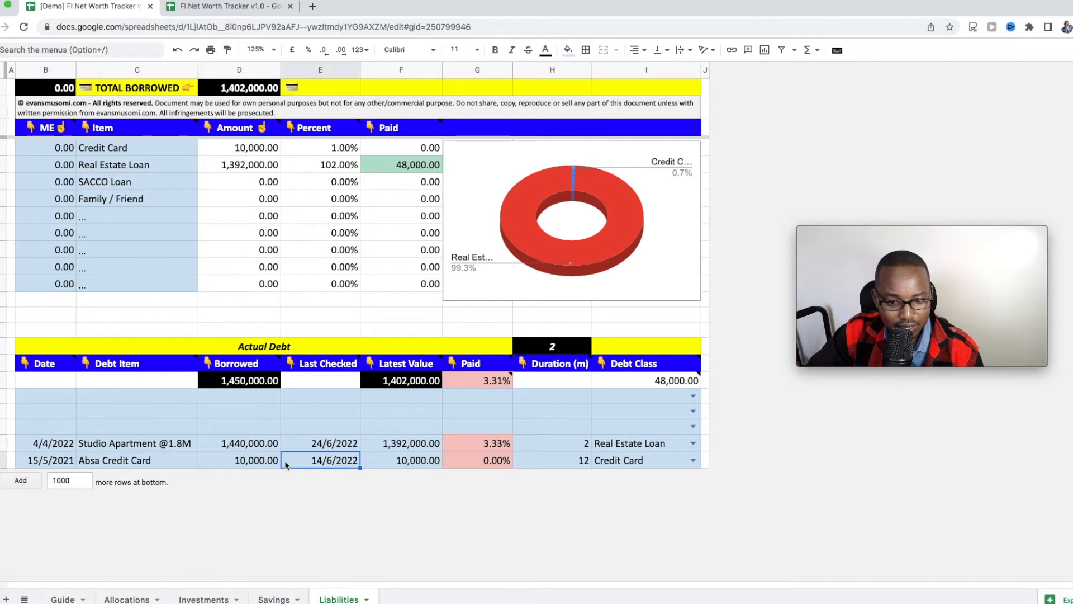
left_click(260, 462)
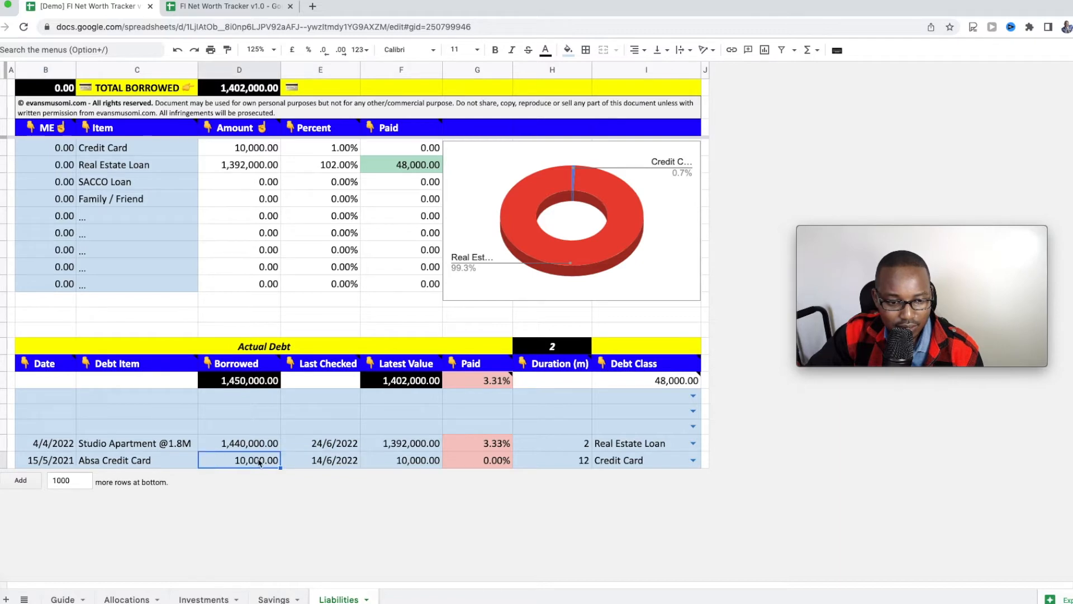
left_click(388, 464)
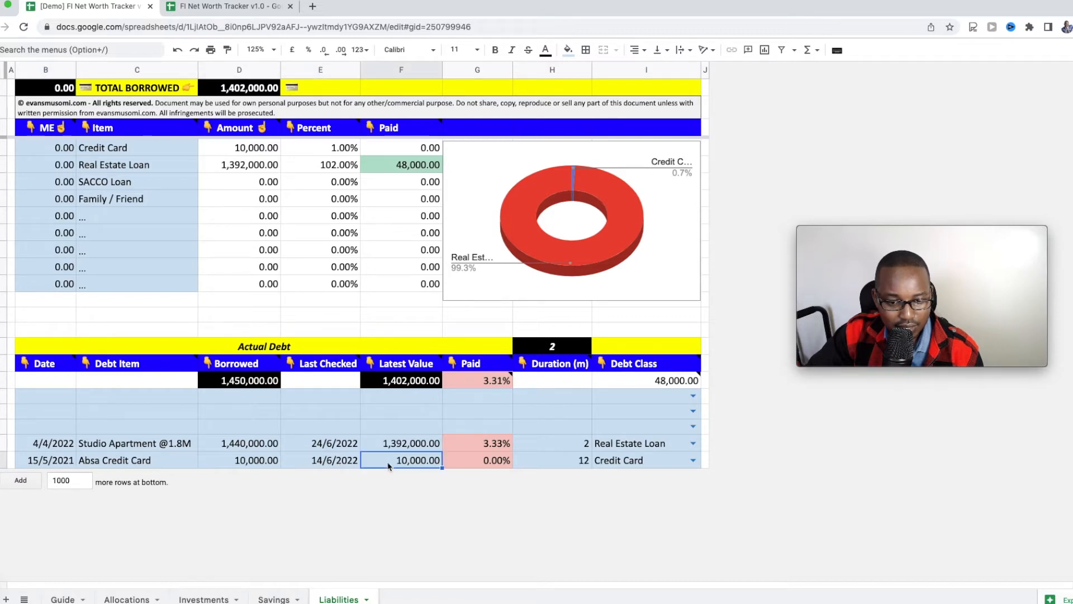
left_click(492, 466)
left_click(584, 467)
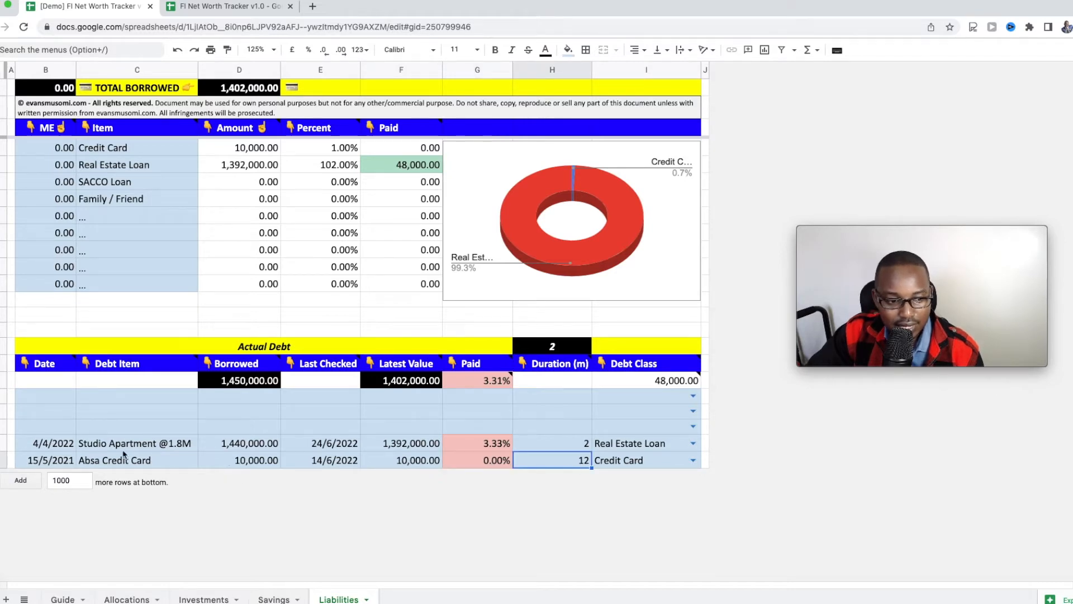
left_click(64, 448)
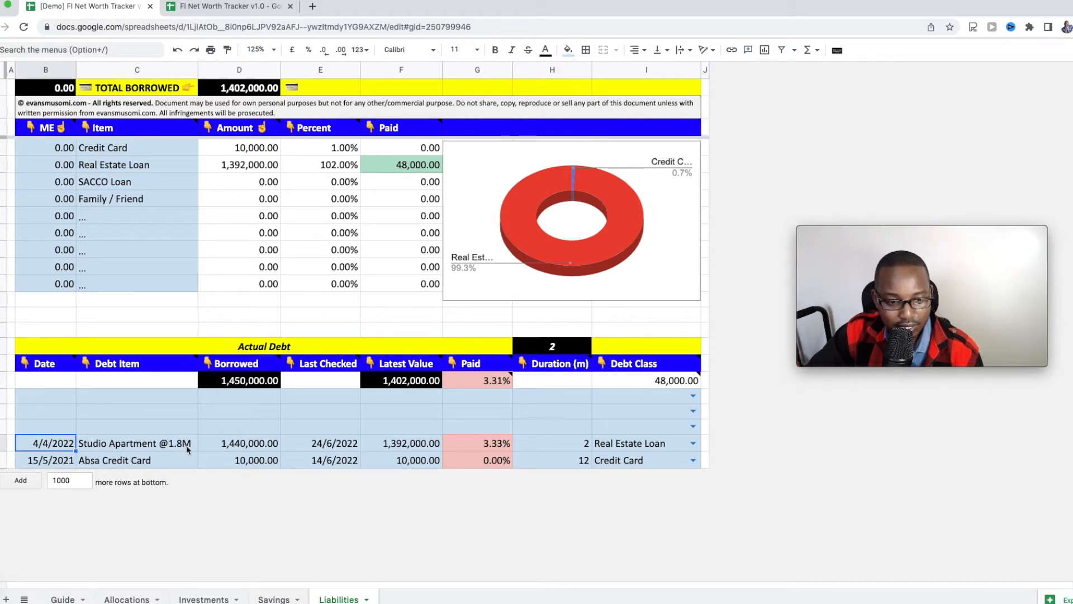
left_click(258, 448)
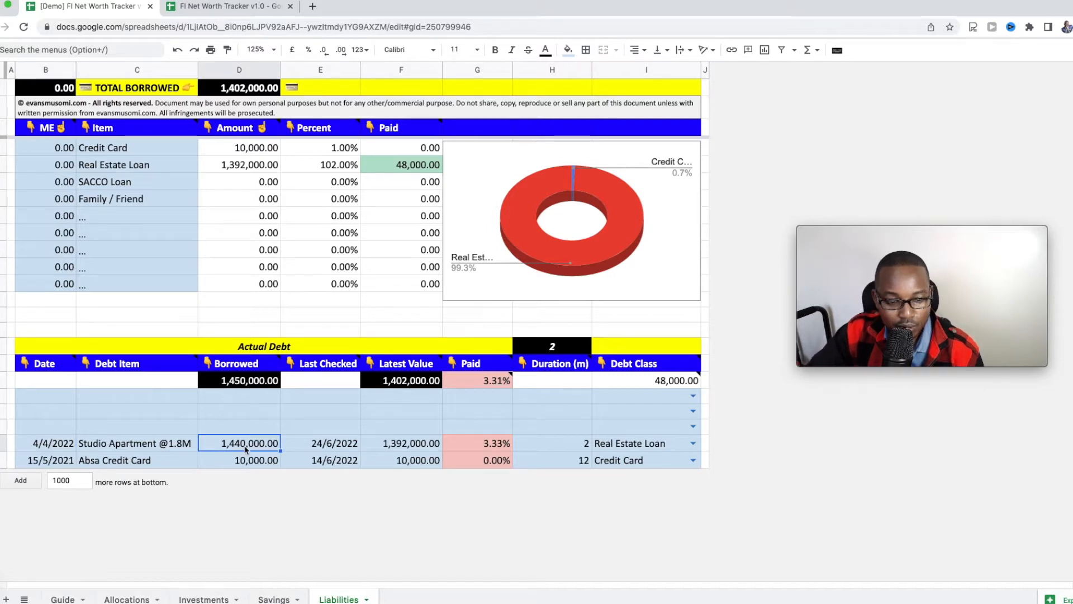
left_click(410, 450)
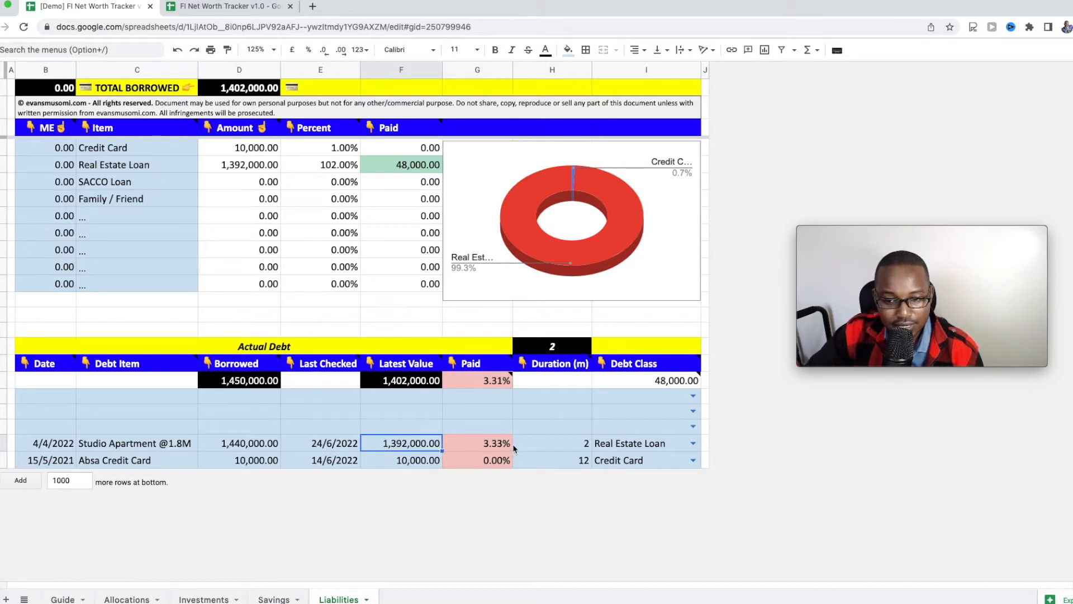
mouse_move(662, 385)
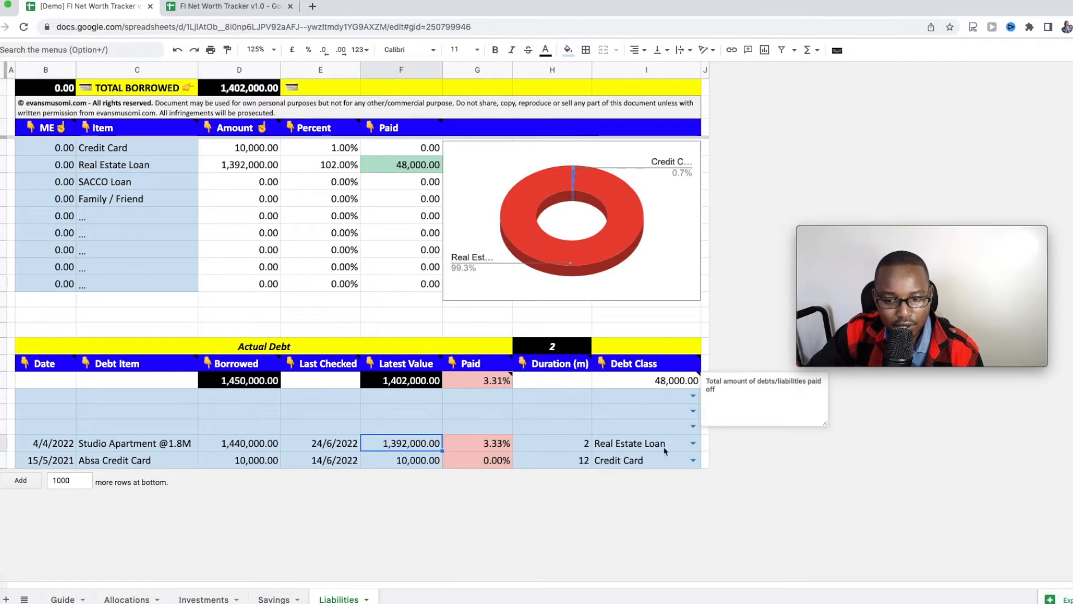
left_click(694, 444)
key("Tab")
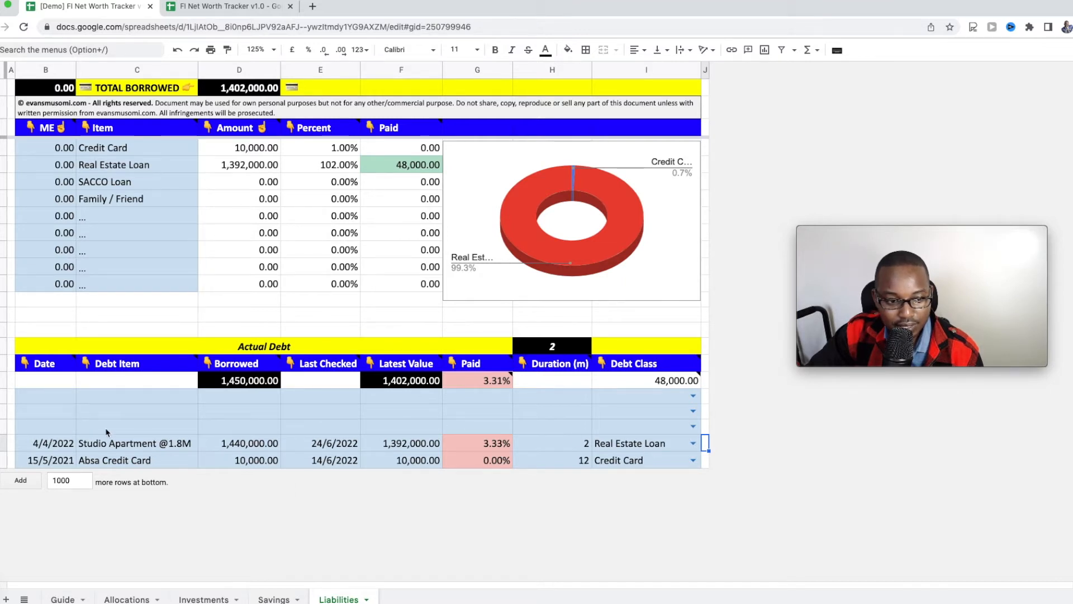
left_click(693, 426)
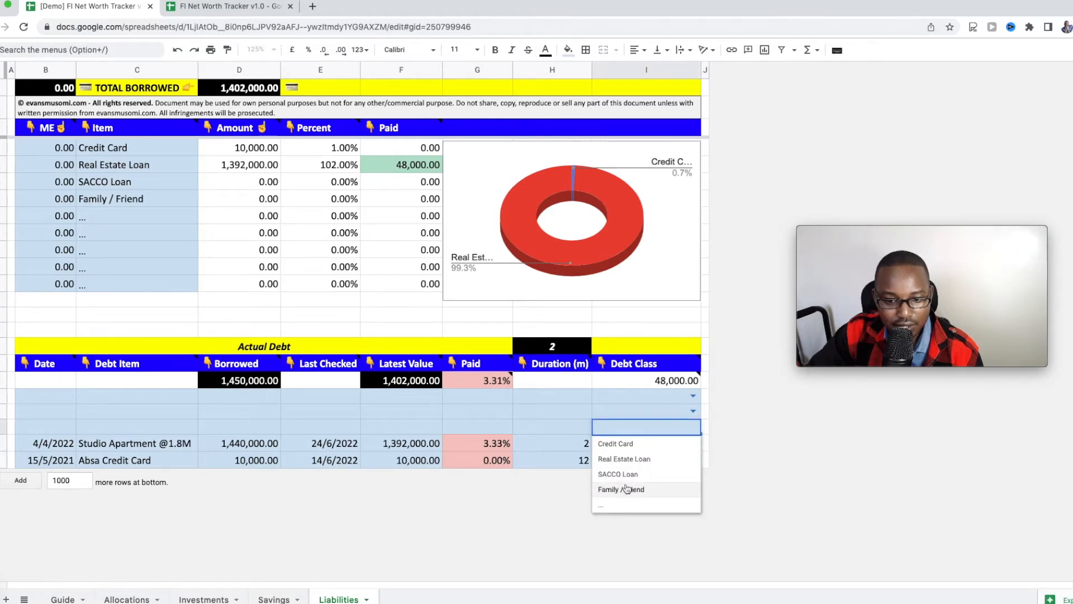
left_click(256, 273)
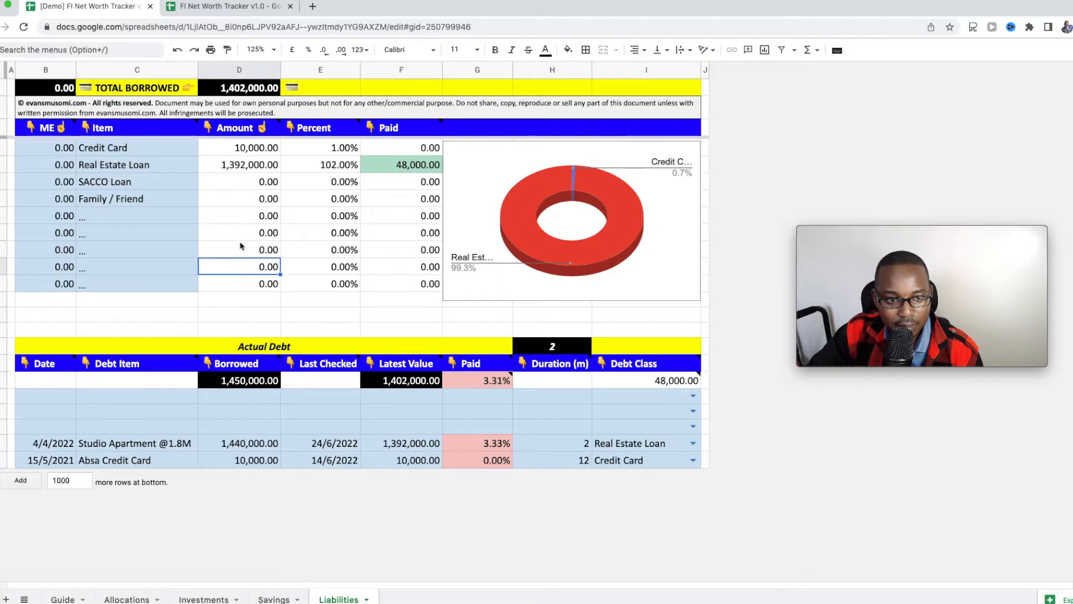
left_click(89, 218)
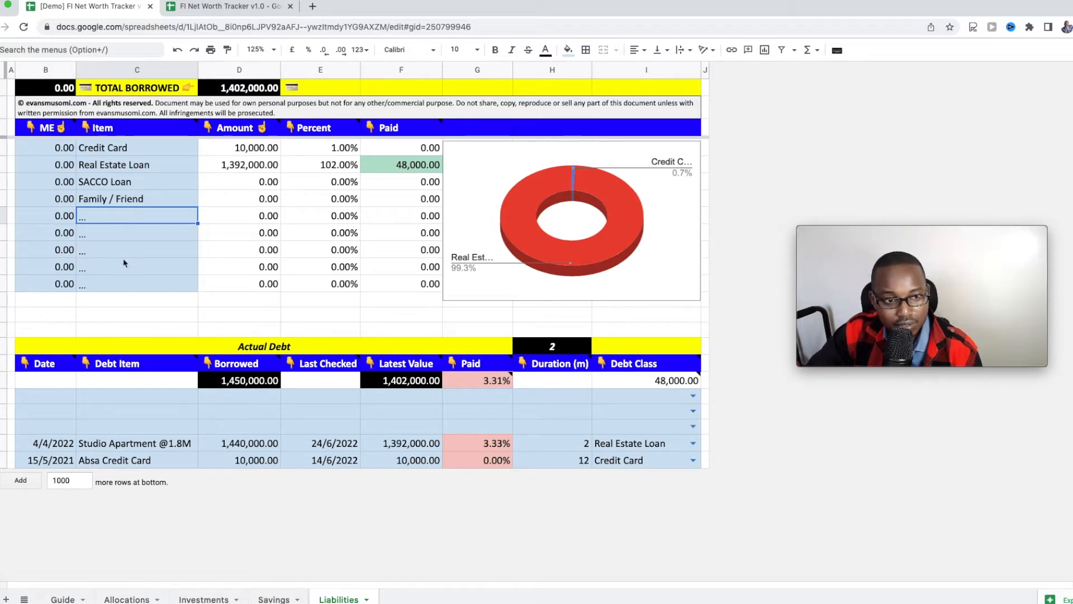
Step: Check the Credit Card's monthly interest expense value, leaving it unchanged
left_click(56, 150)
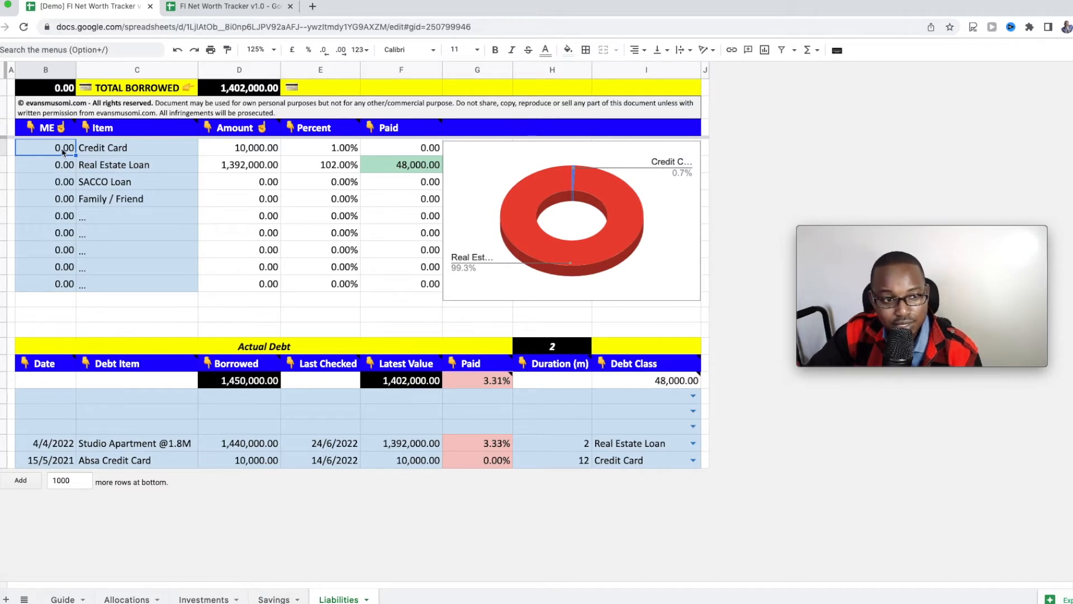
double_click(62, 148)
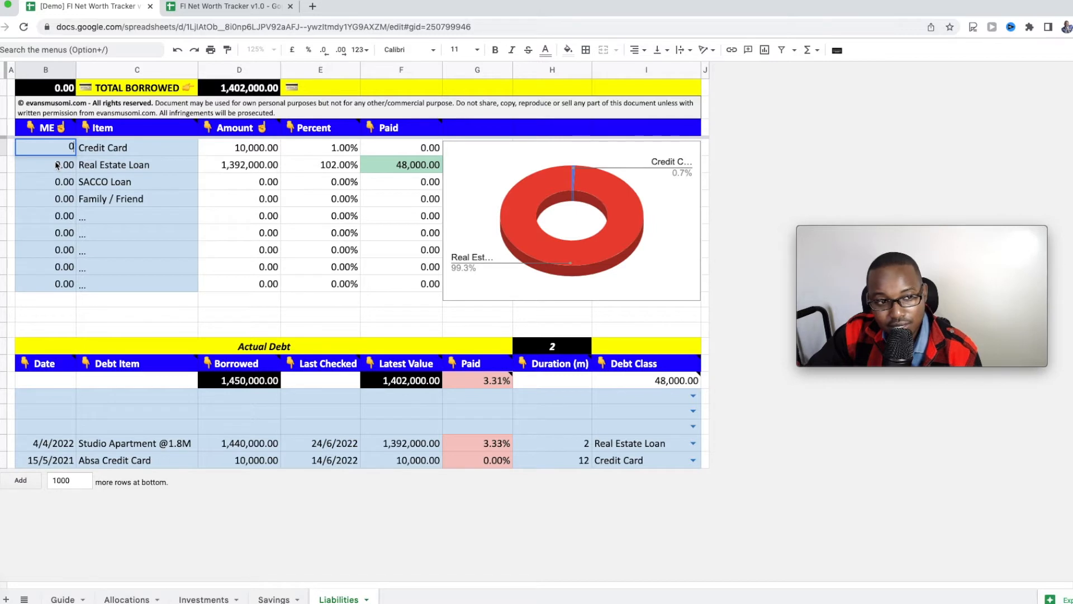
key("Return")
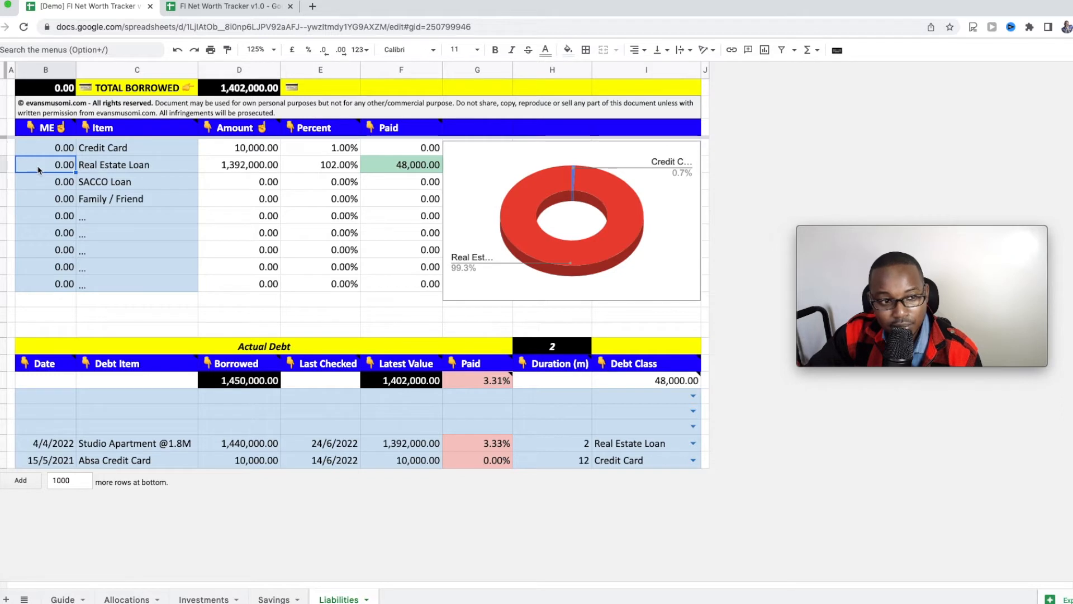
Step: Try the Real Estate Loan ME formula =5%*D5/12, 5% of the loan amount per month
double_click(52, 168)
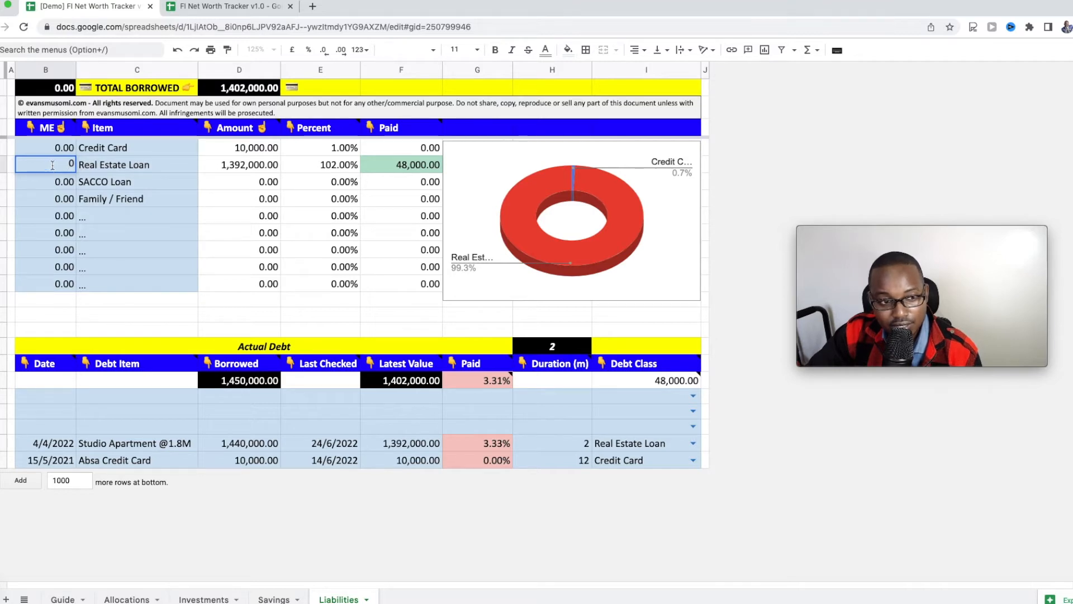
left_click(49, 184)
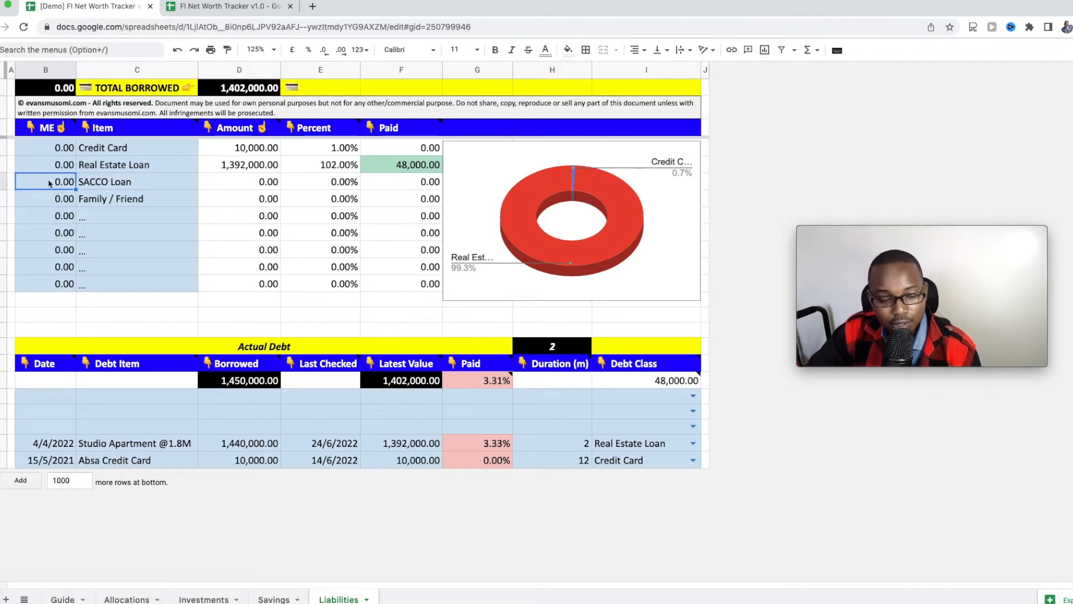
key("Up")
type("=5%")
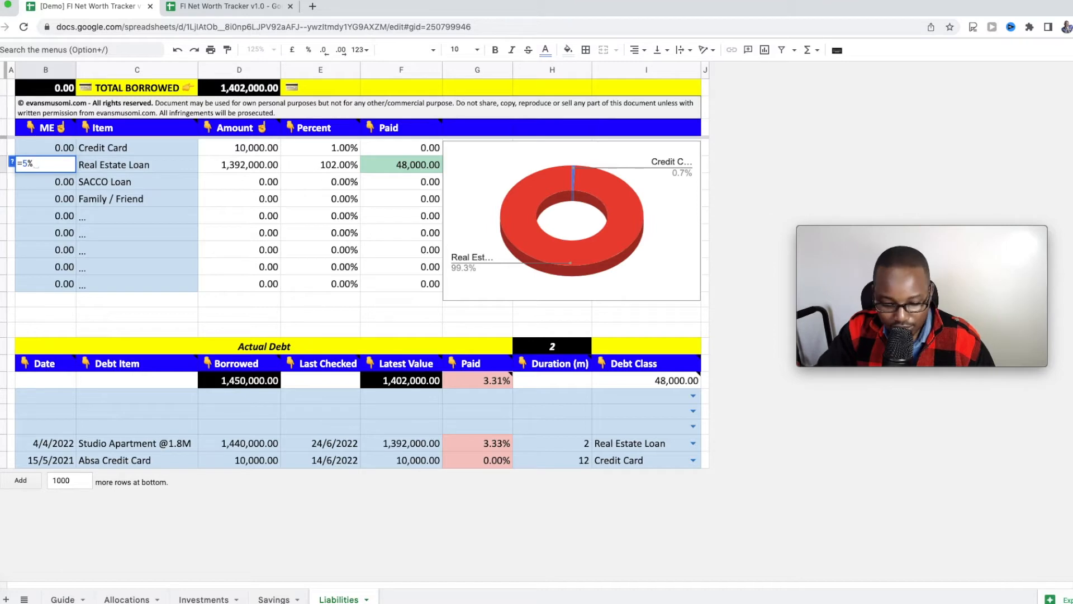
type("*")
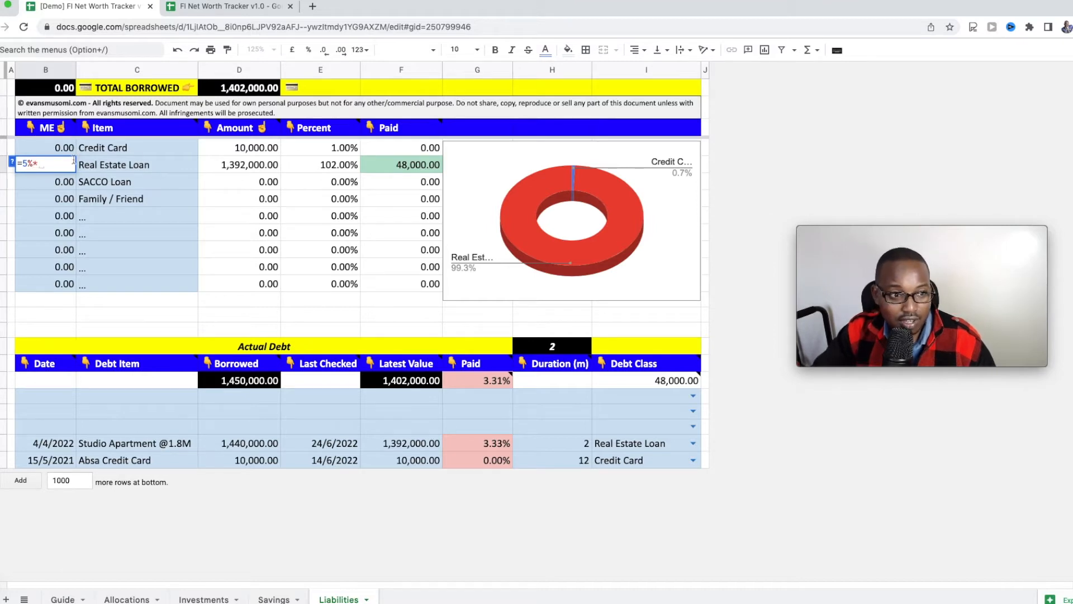
left_click(257, 171)
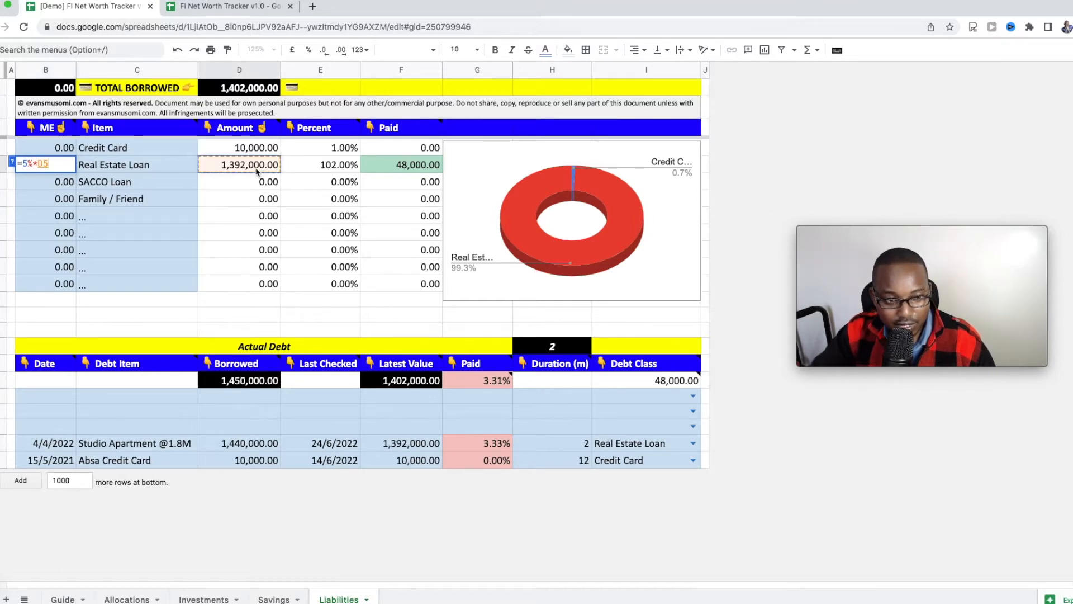
key("Return")
key("Up")
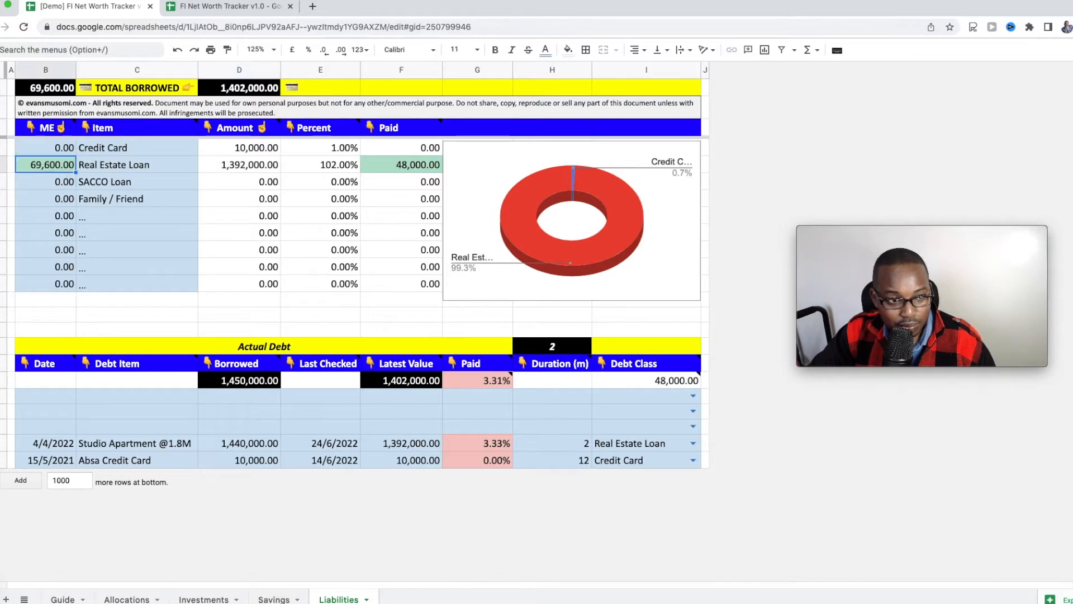
key("Return")
type("1")
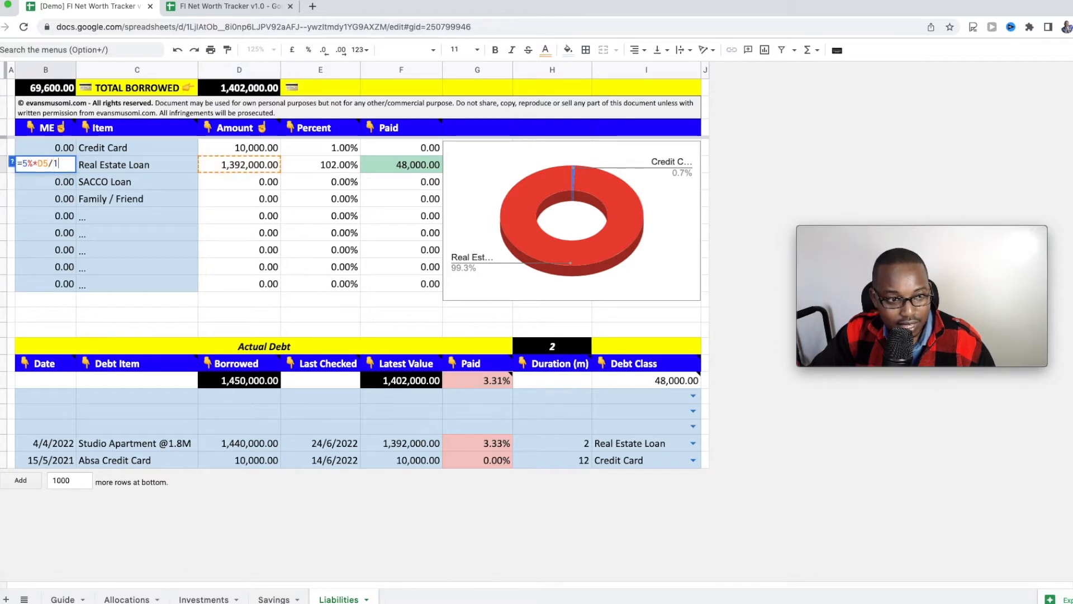
type("2")
key("Return")
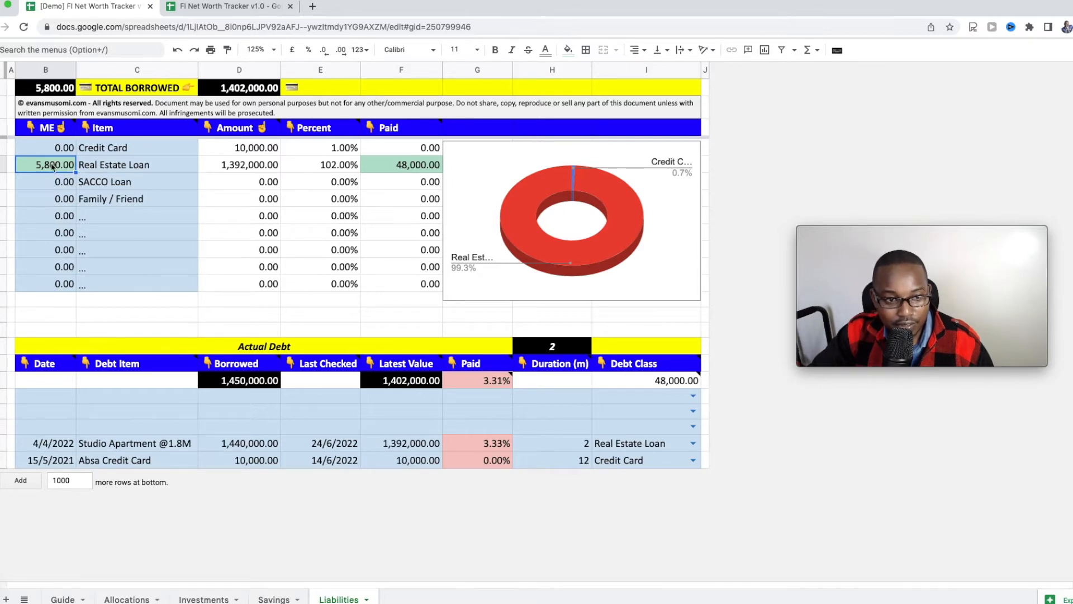
Step: Reset the Real Estate Loan ME value to 0, then move to the Savings sheet
double_click(52, 166)
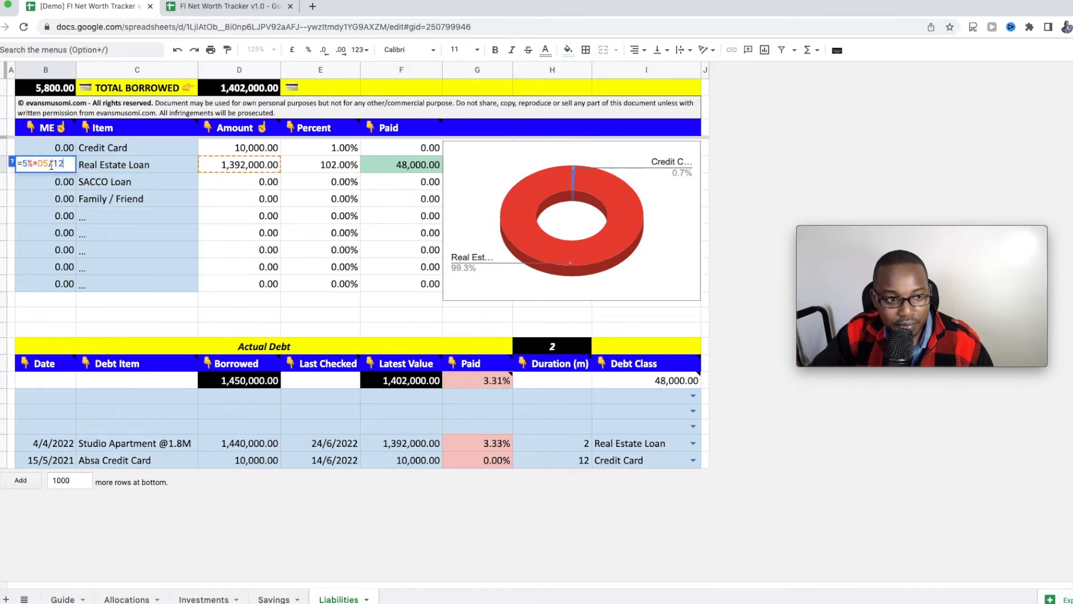
key("super+a")
type("0")
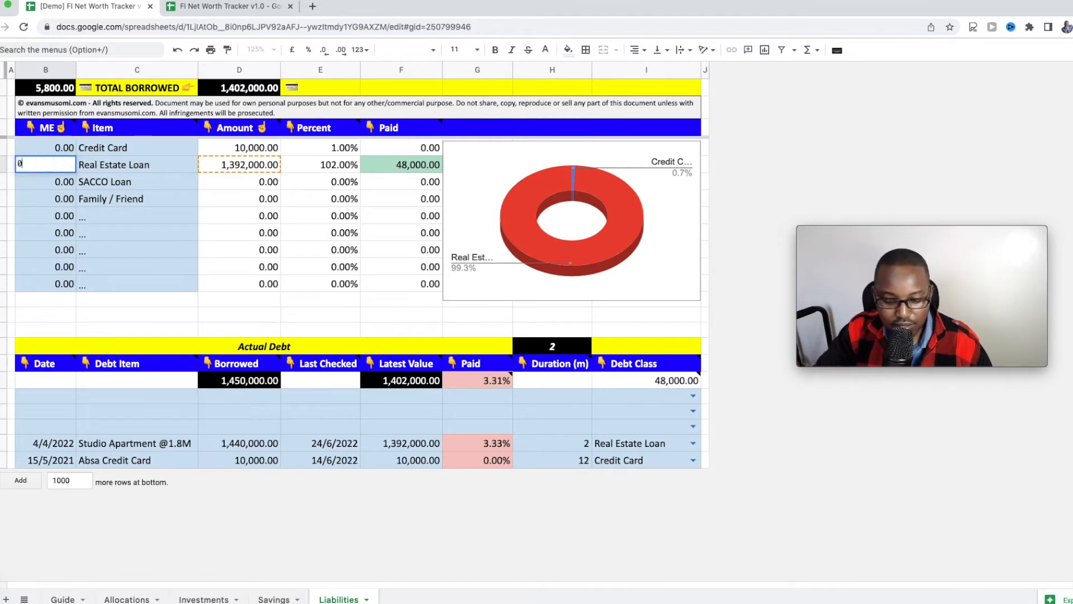
key("Return")
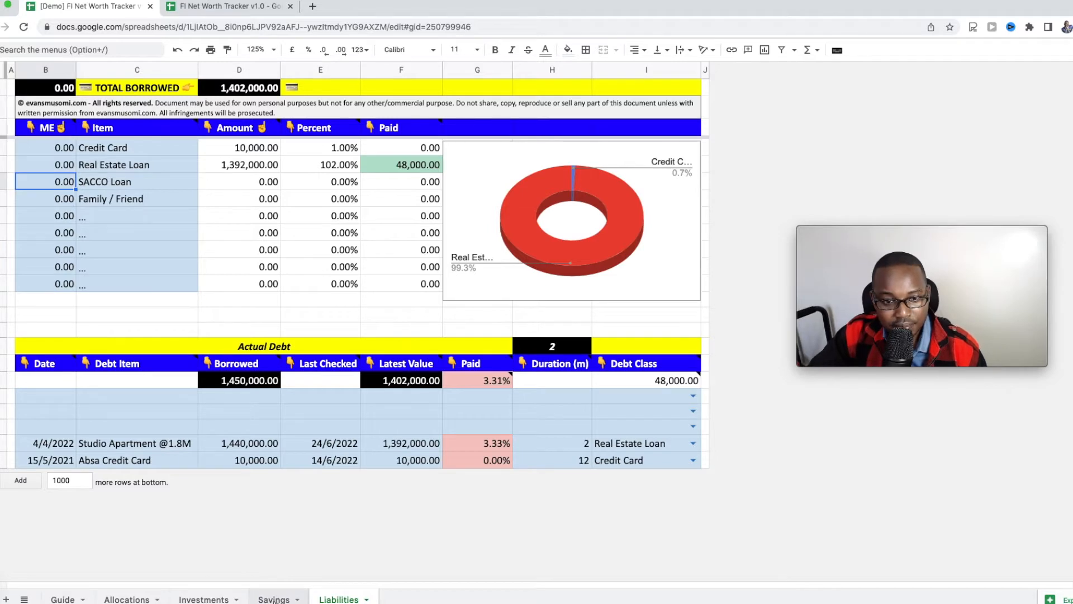
left_click(274, 600)
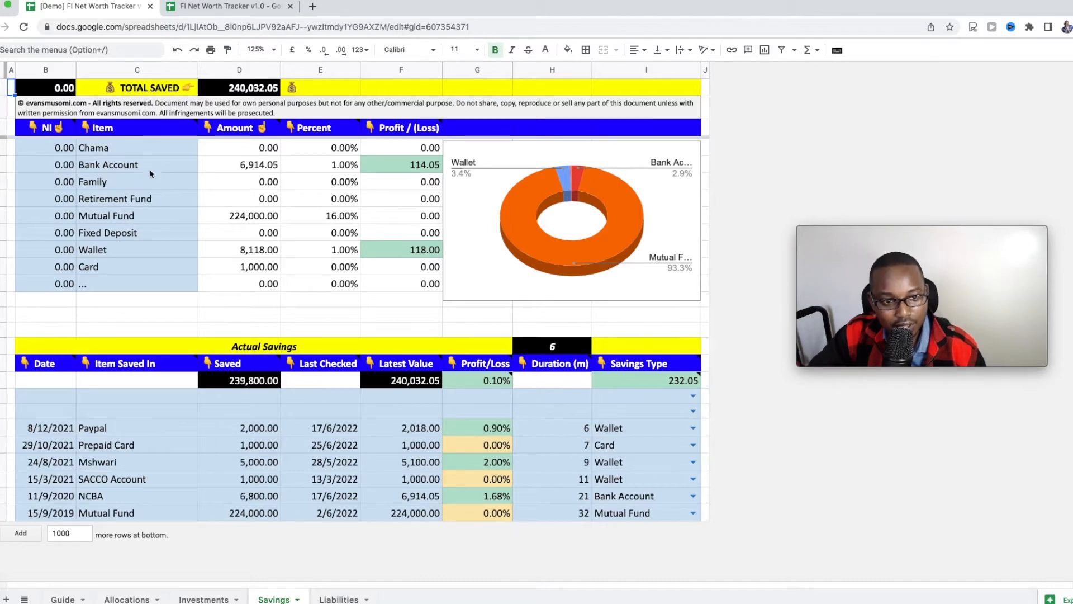
left_click(152, 182)
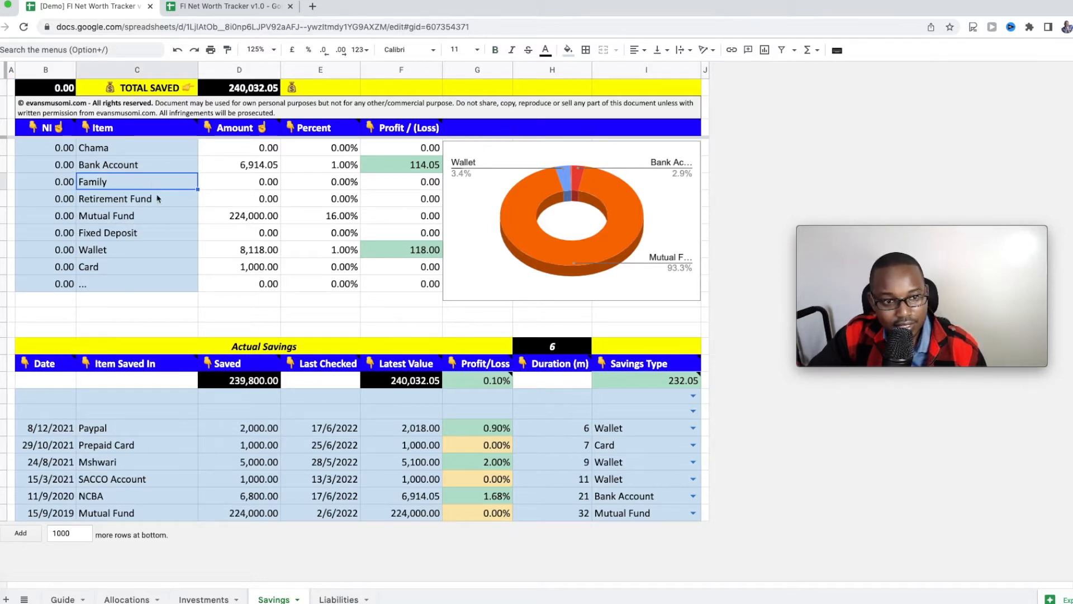
left_click(161, 199)
left_click(165, 217)
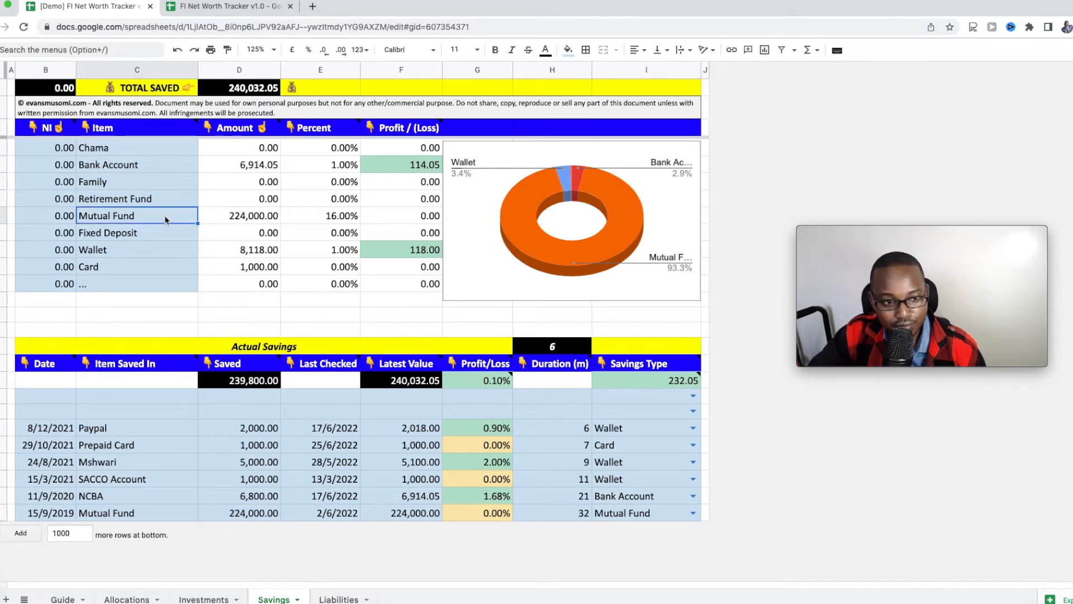
left_click(162, 235)
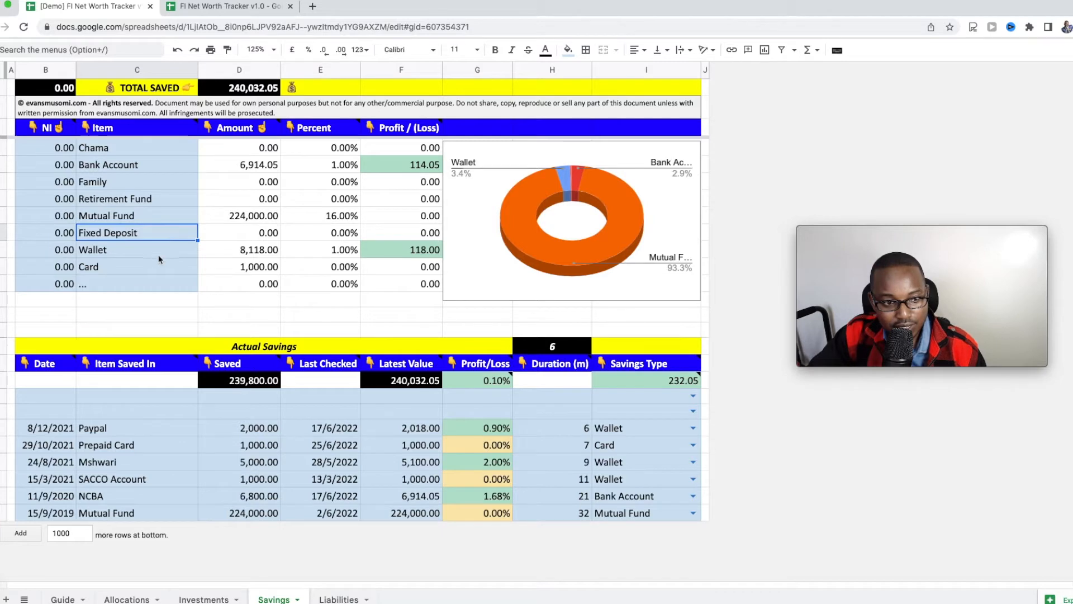
left_click(159, 252)
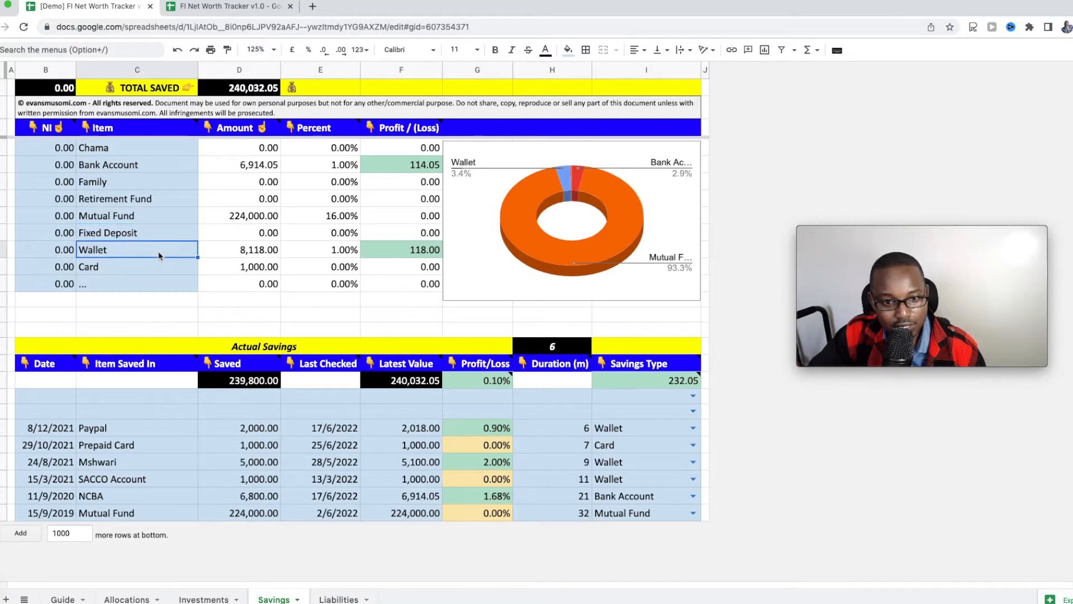
left_click(155, 269)
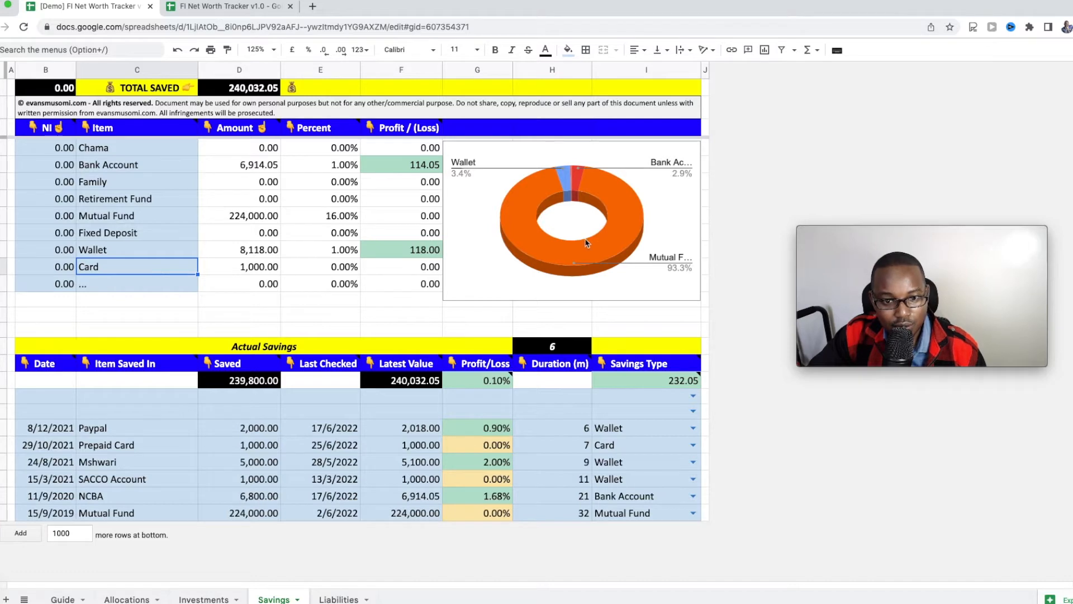
left_click(571, 269)
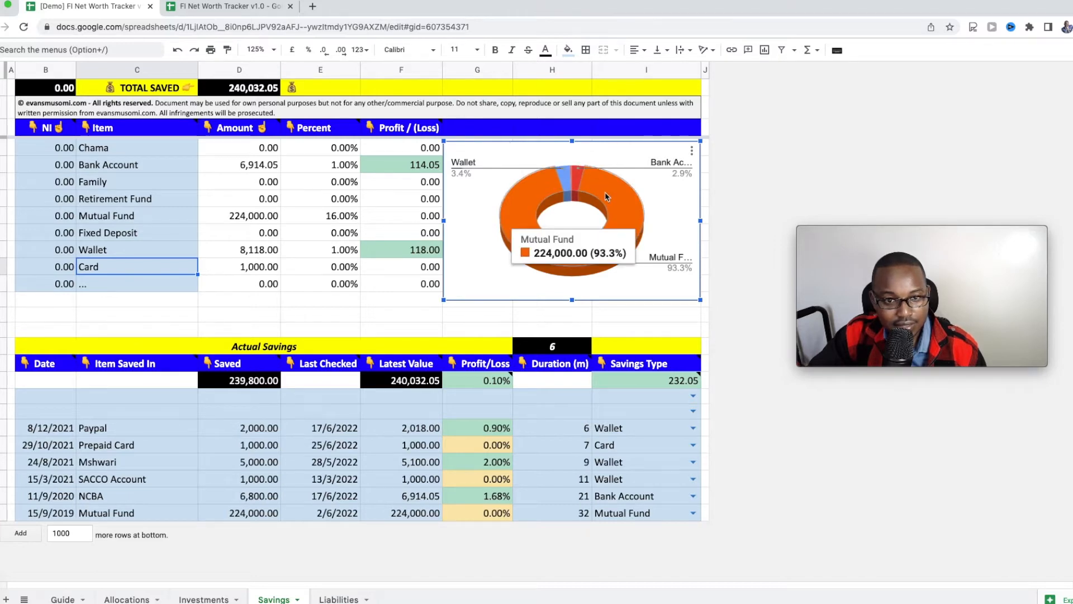
left_click(381, 167)
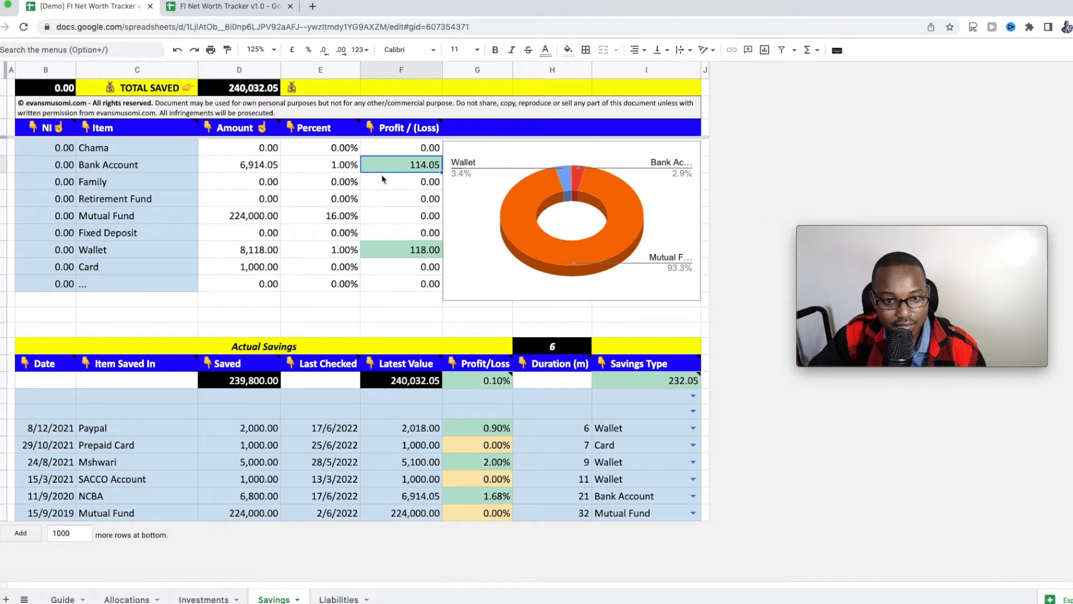
left_click(391, 251)
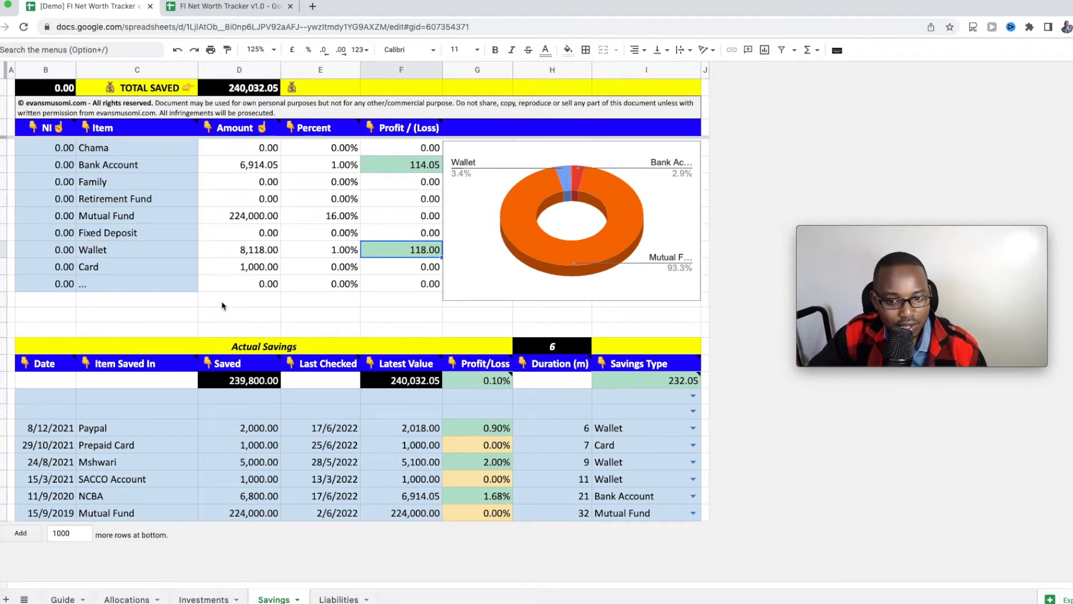
left_click(51, 516)
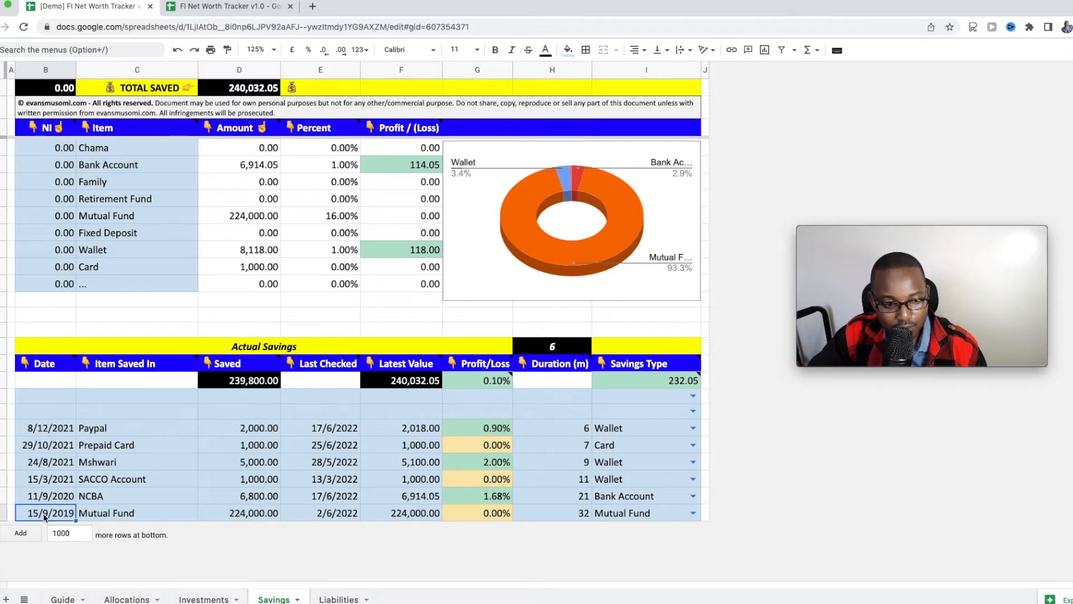
left_click(104, 517)
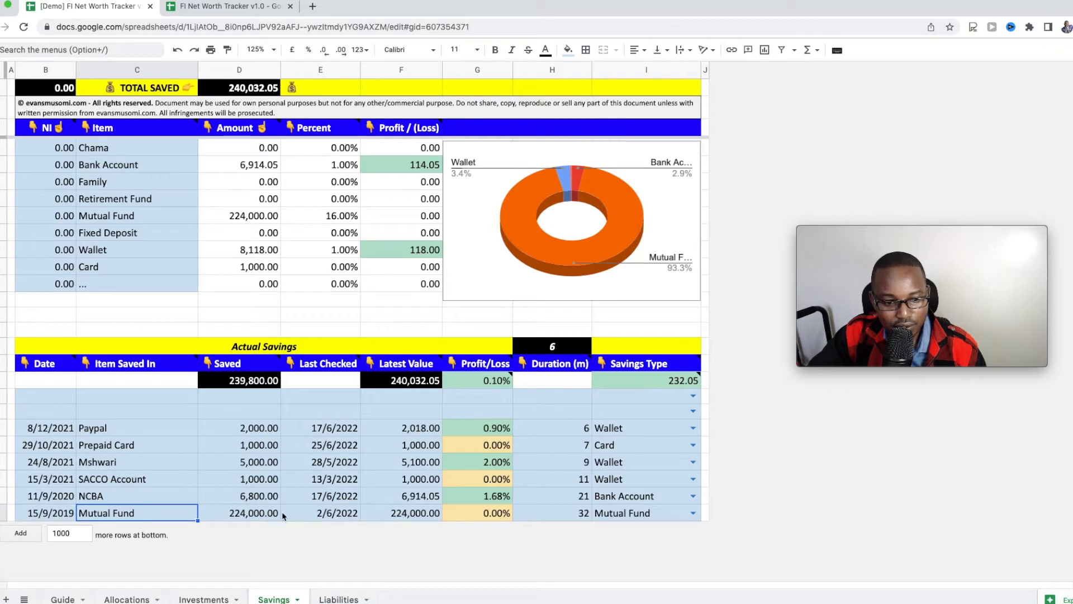
left_click(261, 517)
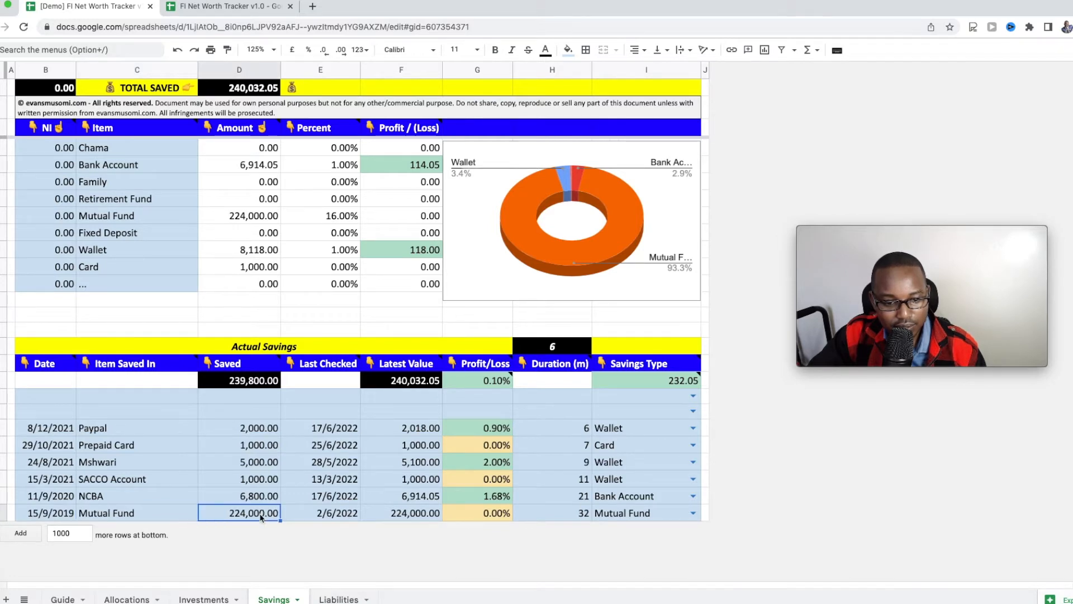
left_click(135, 499)
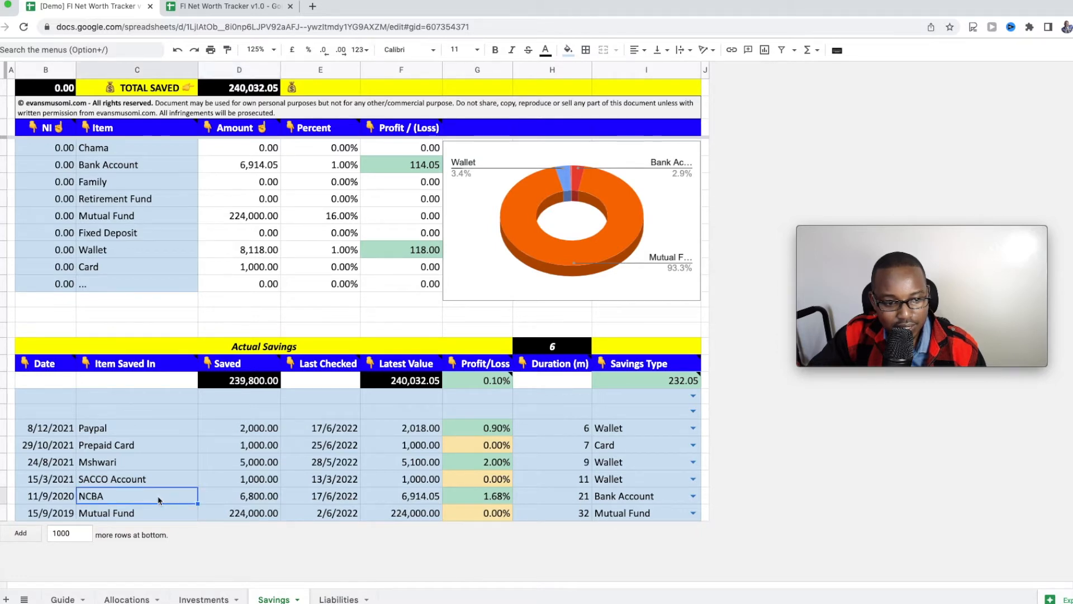
left_click(578, 499)
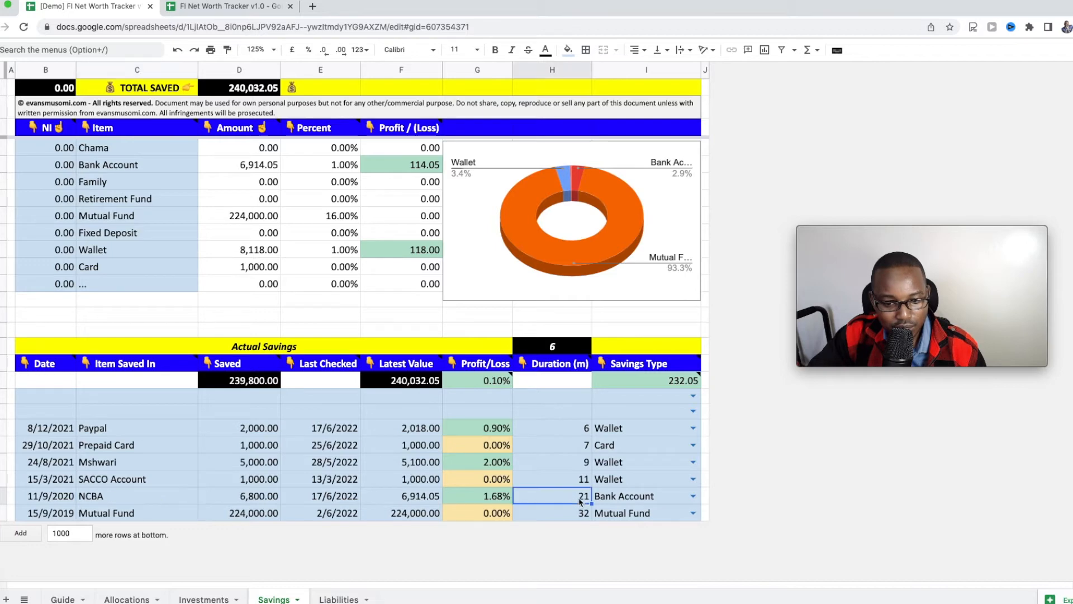
left_click(63, 501)
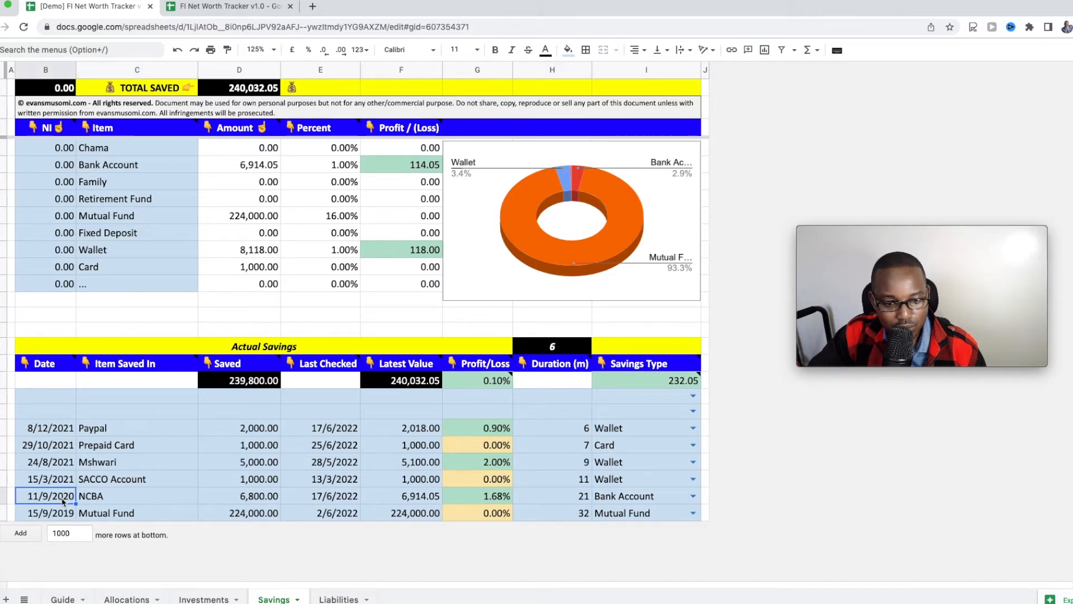
left_click(432, 500)
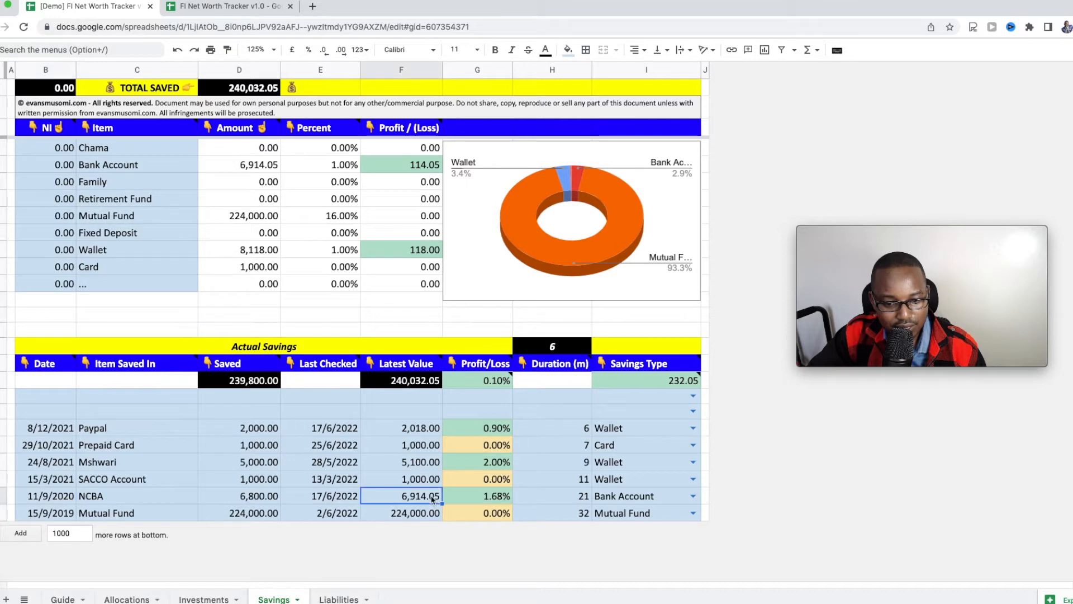
left_click(478, 498)
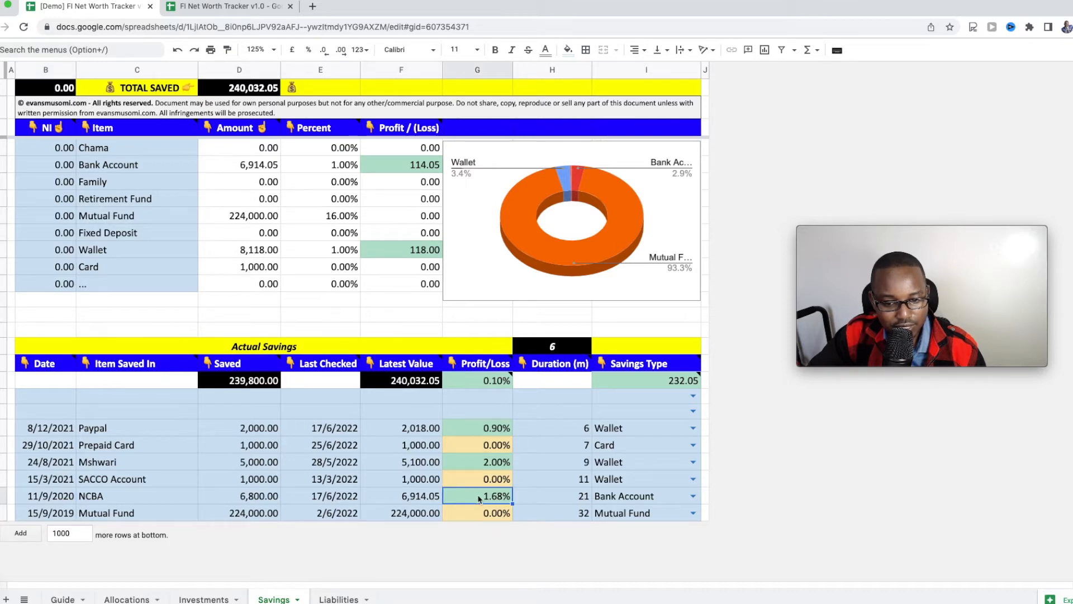
left_click(136, 481)
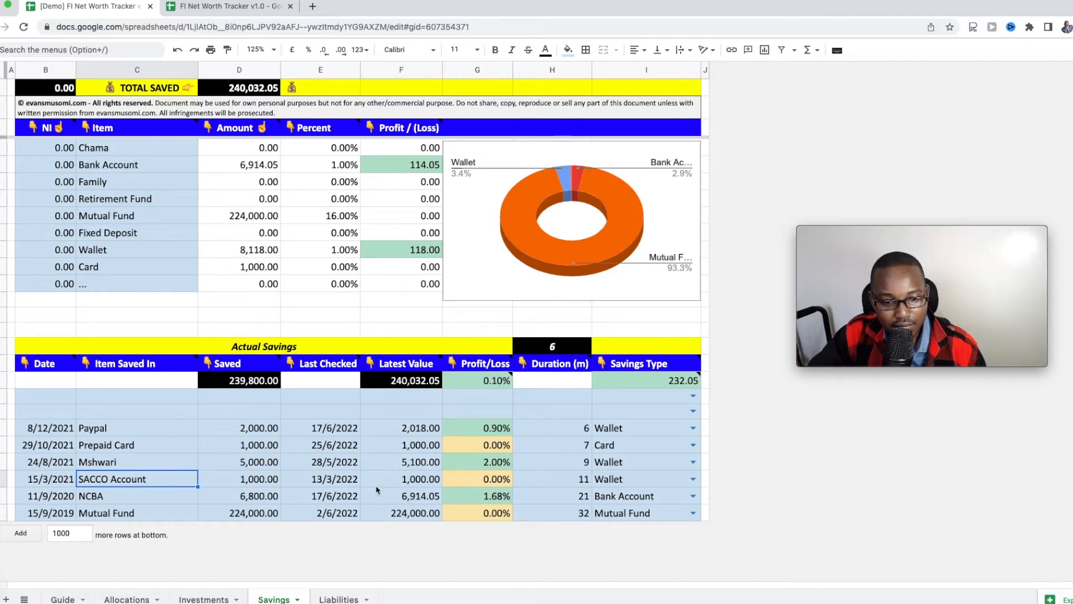
left_click(412, 484)
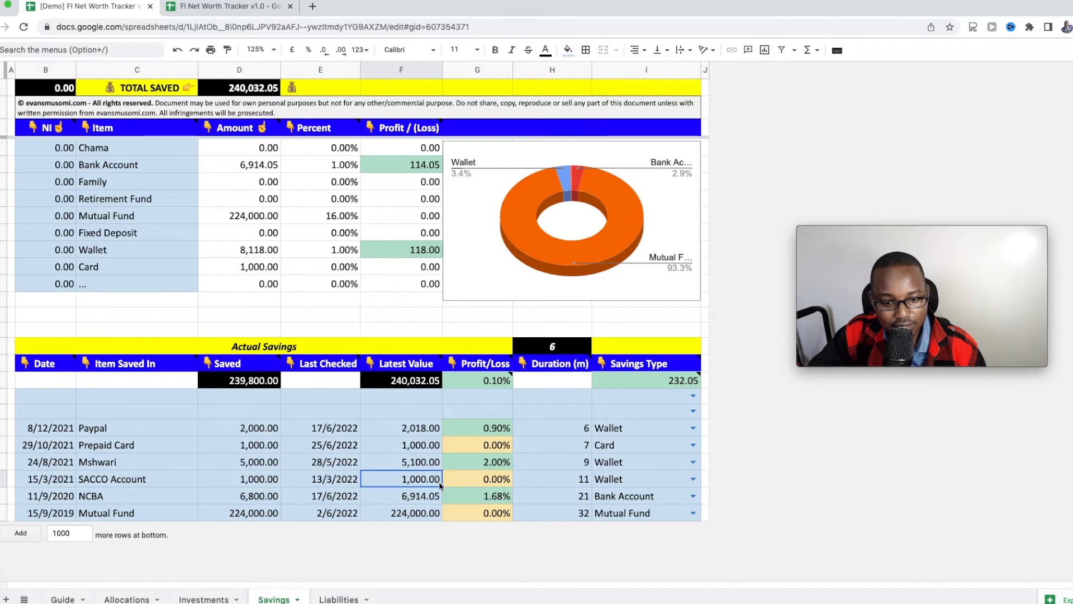
left_click(651, 483)
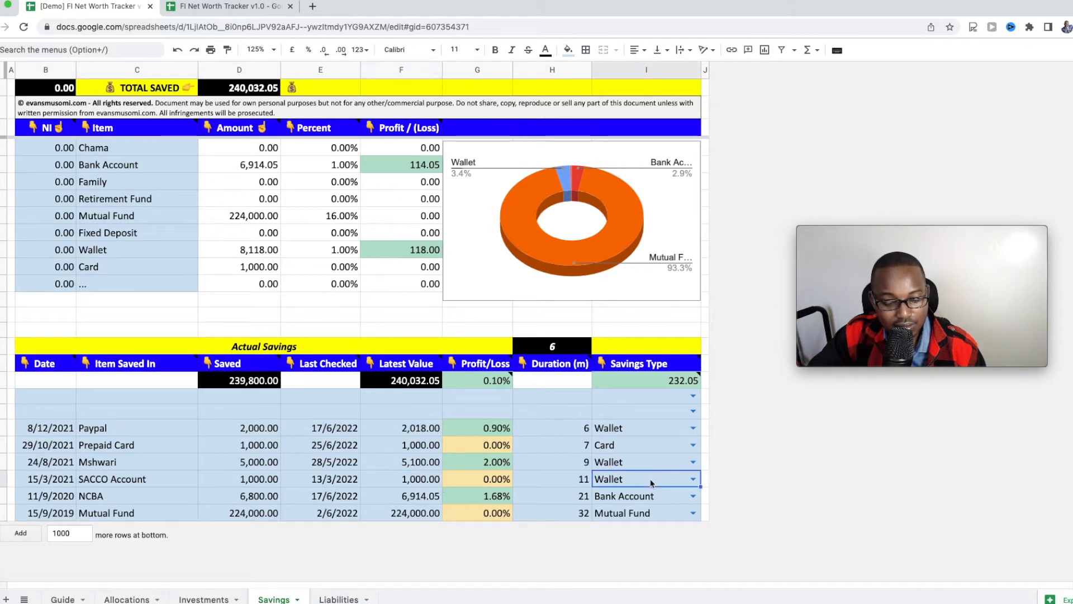
left_click(693, 478)
scroll(665, 543, "down", 1)
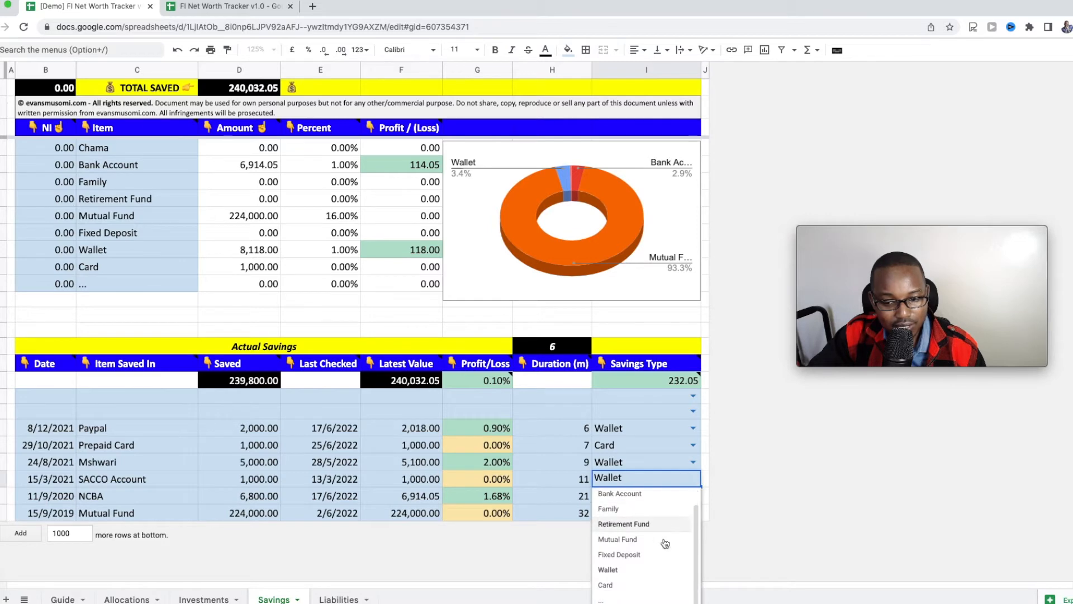
left_click(557, 463)
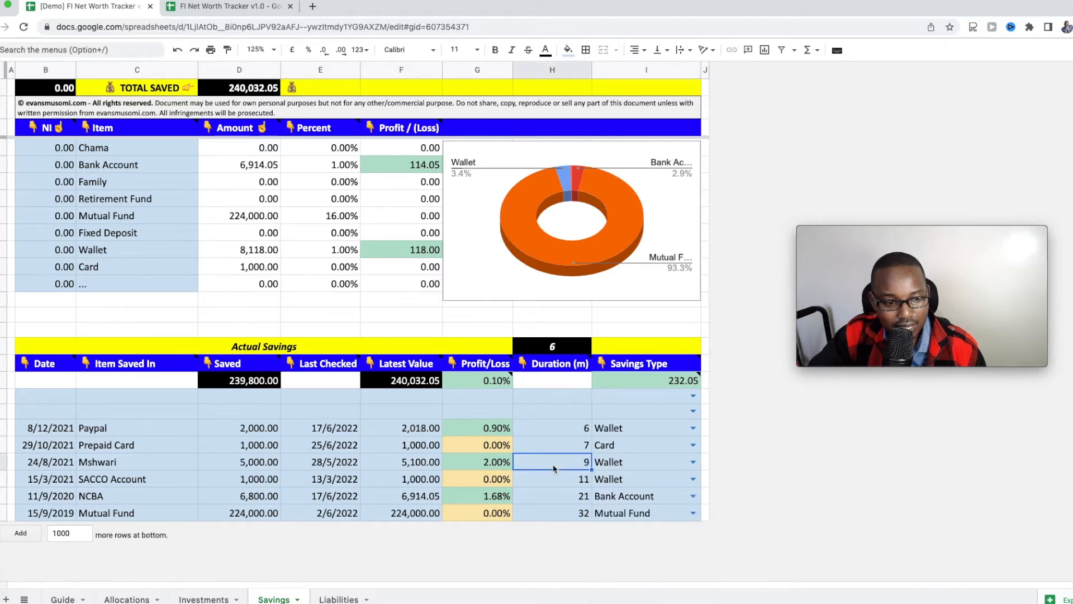
left_click(124, 466)
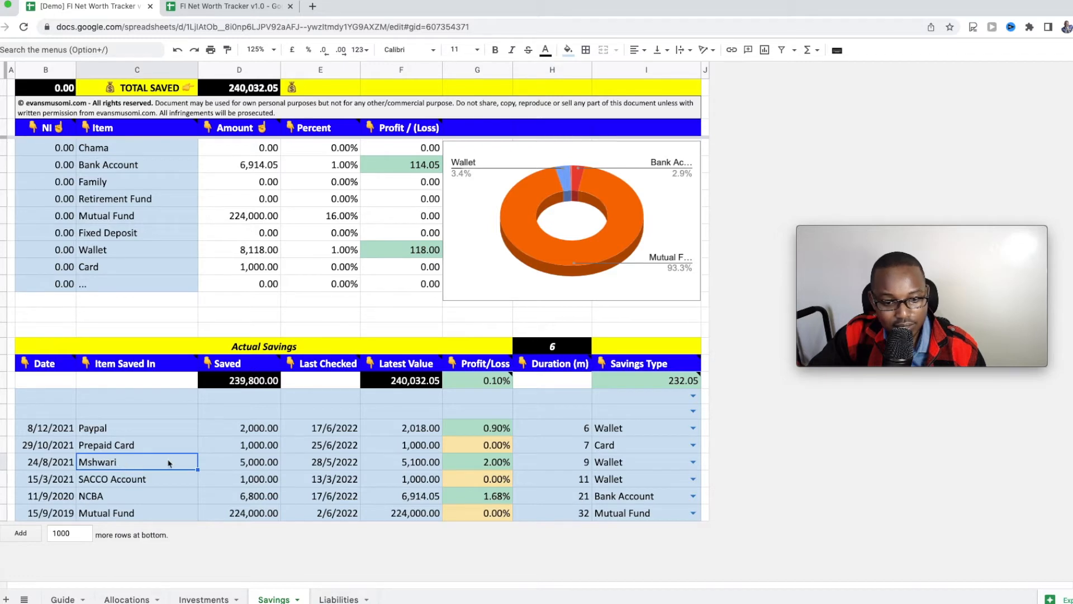
left_click(271, 469)
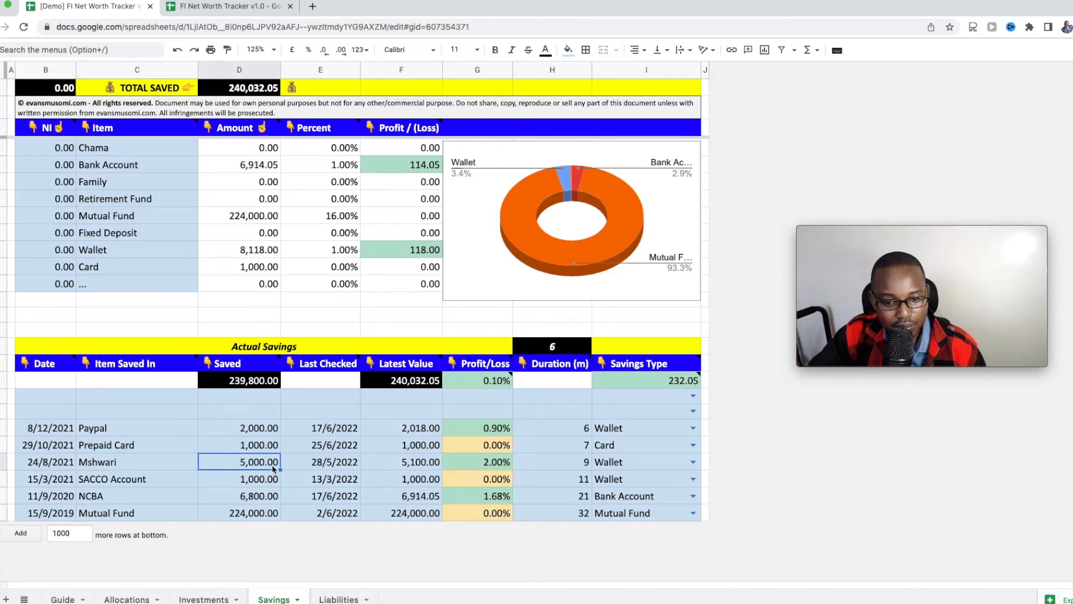
left_click(501, 468)
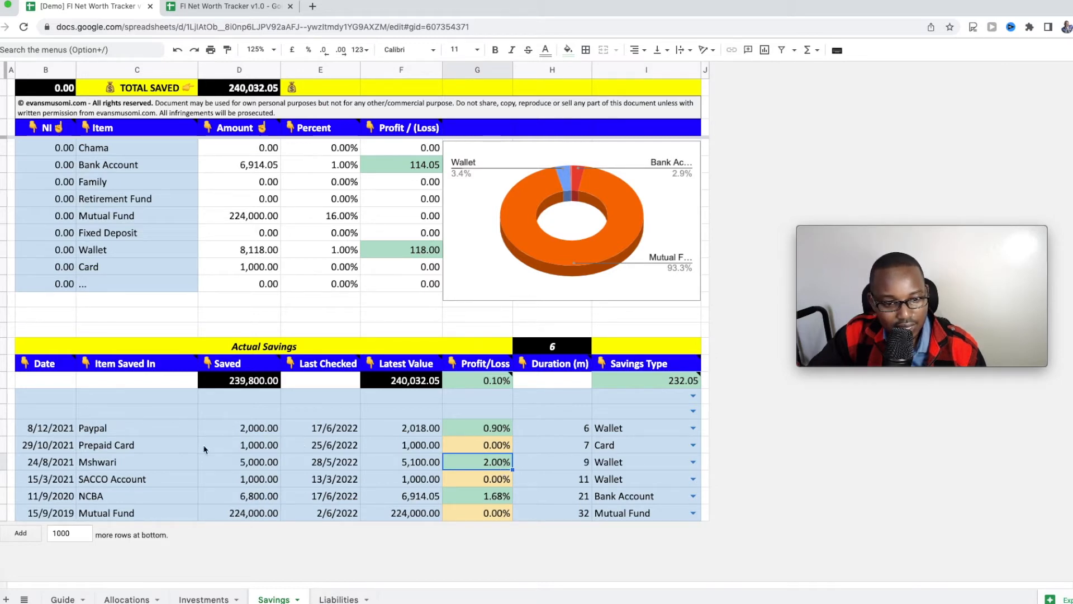
left_click(185, 447)
left_click(270, 447)
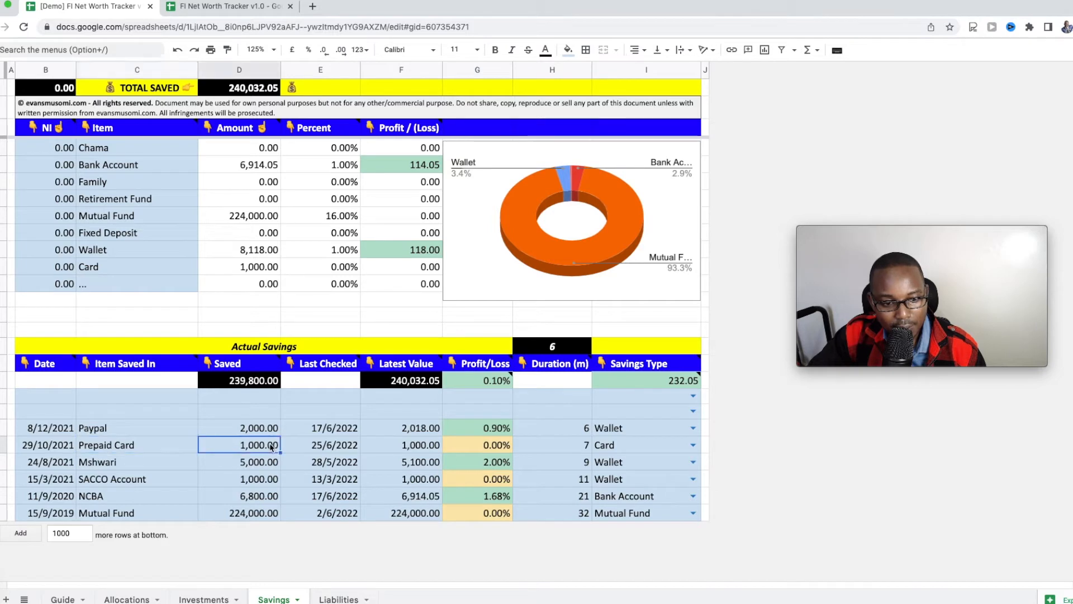
left_click(424, 447)
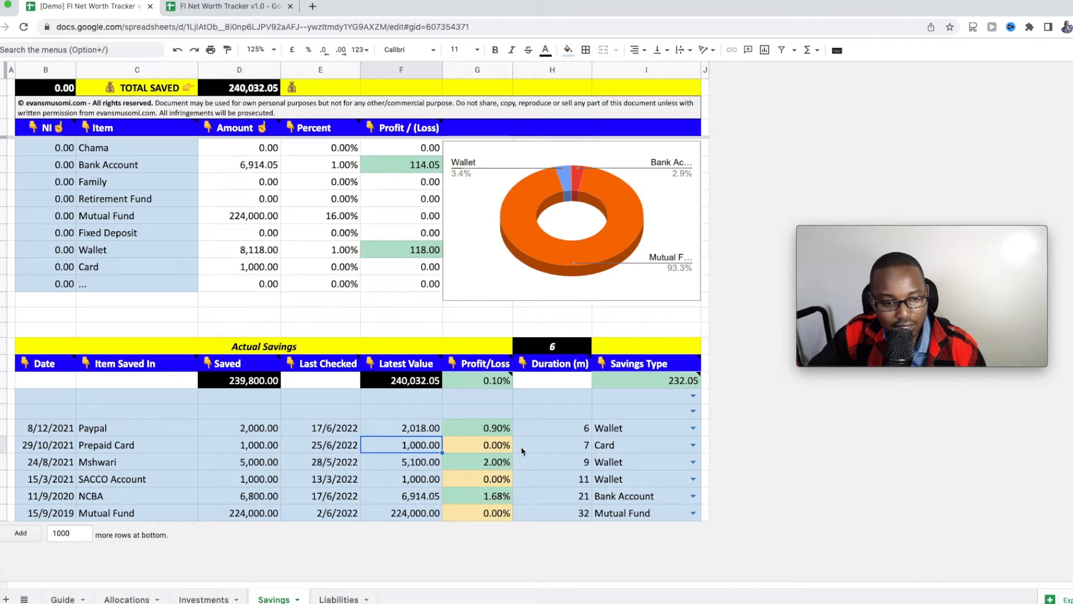
left_click(177, 433)
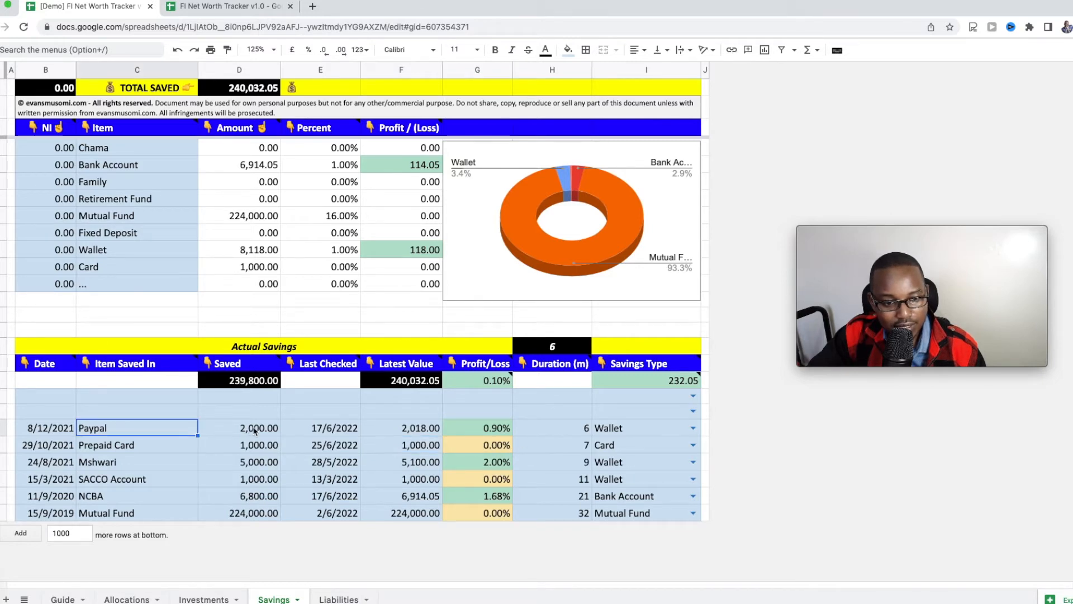
left_click(254, 430)
left_click(389, 431)
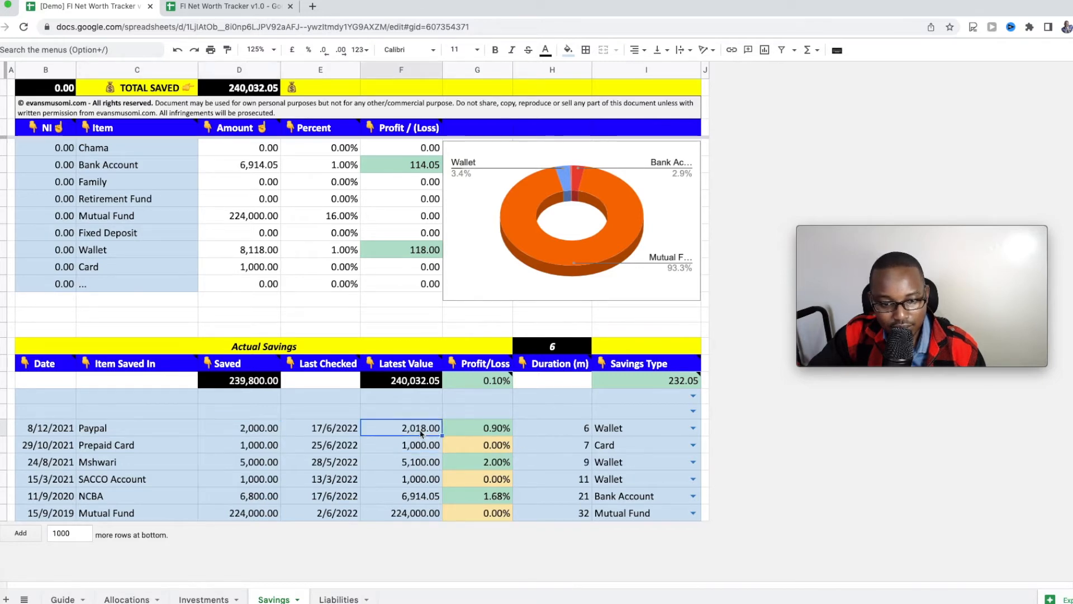
left_click(625, 429)
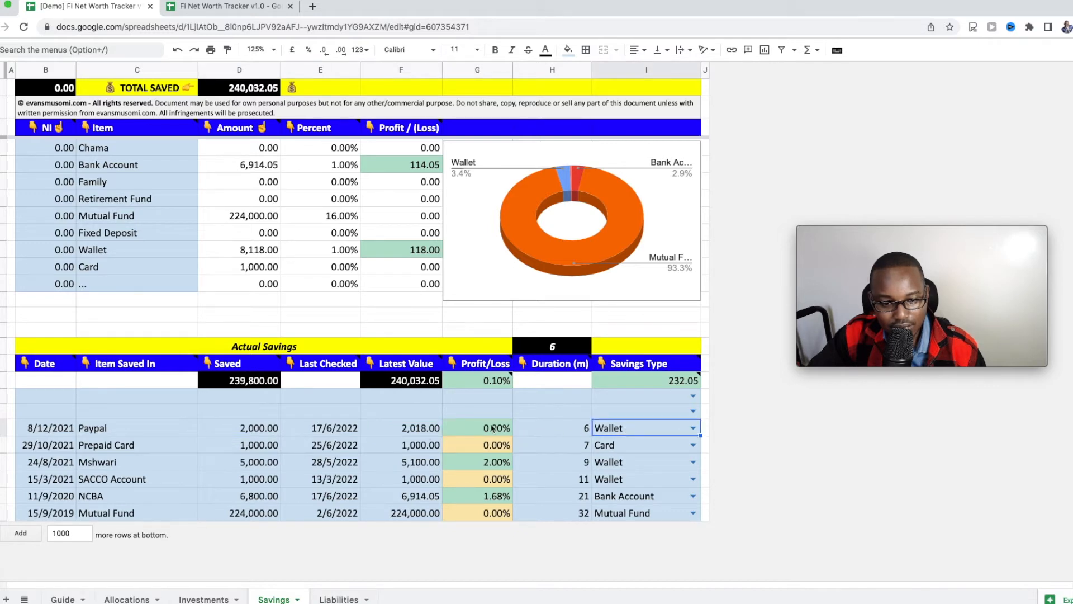
left_click(422, 433)
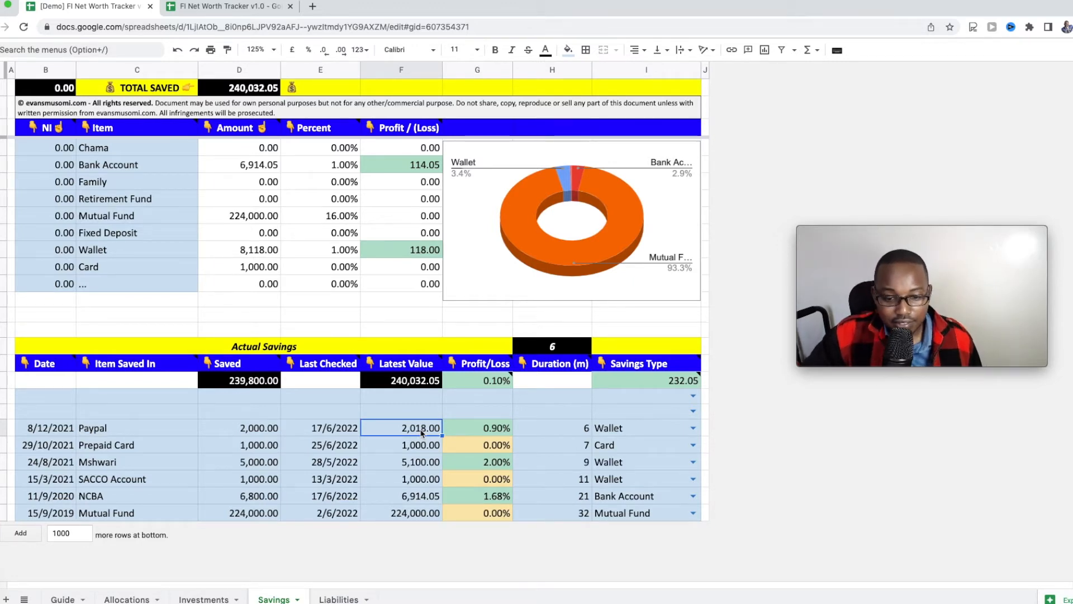
left_click(502, 428)
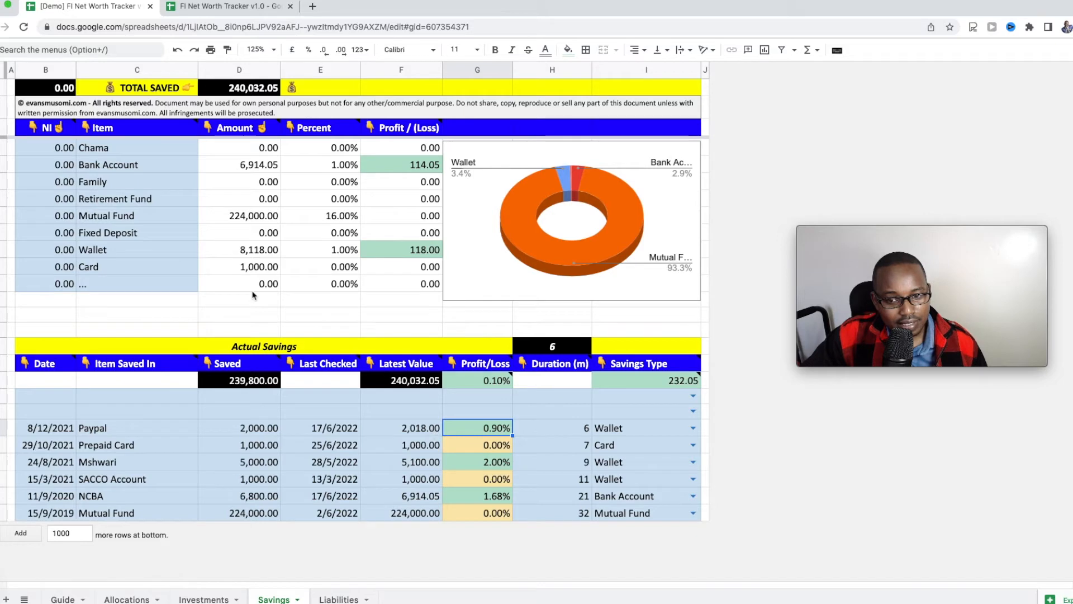
Step: Show the TOTAL SAVED note and select the column D amounts to view their sum
left_click(236, 92)
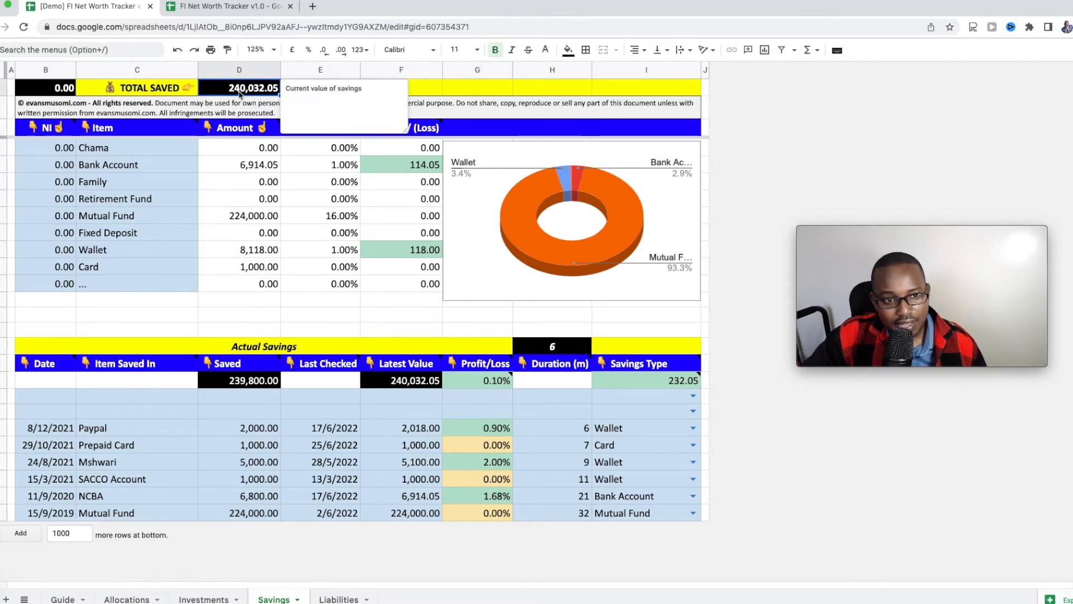
left_click(242, 286)
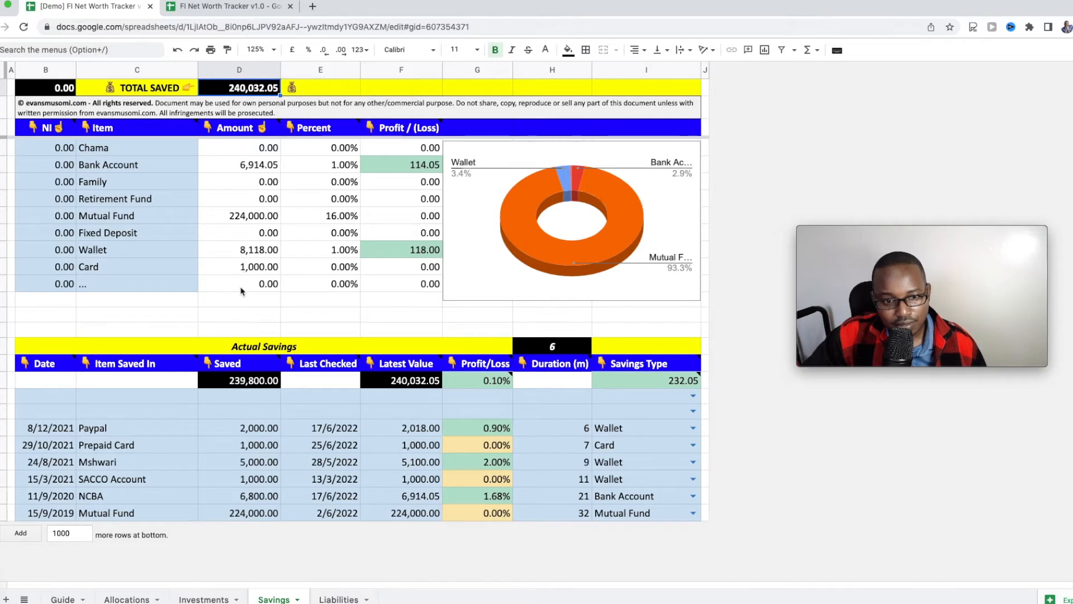
left_click_drag(242, 290, 246, 151)
left_click(237, 302)
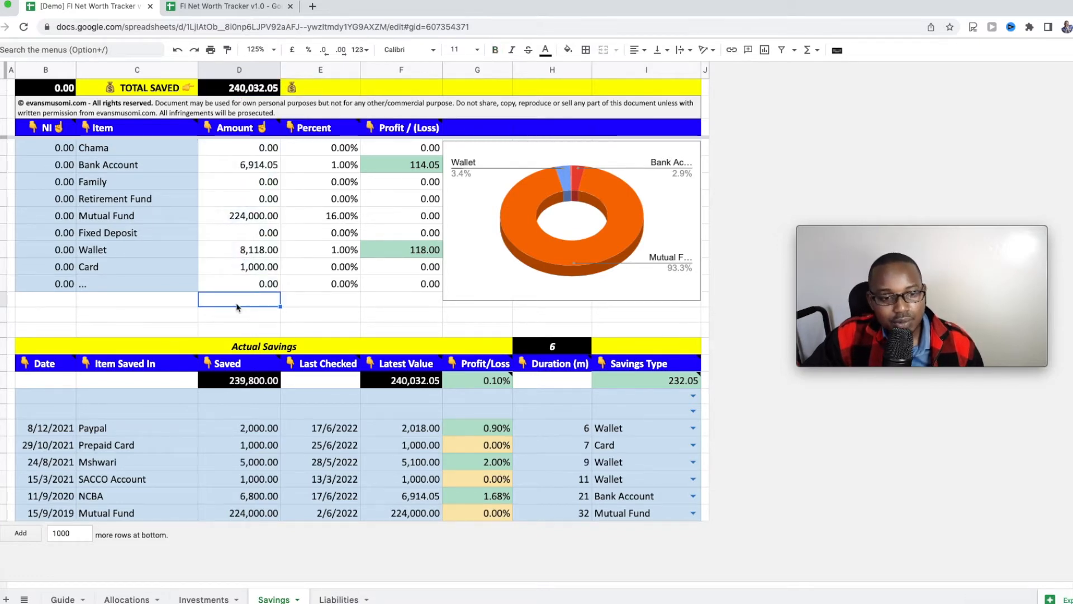
Step: Point out the NI values for Chama and Bank Account, then go to Investments
left_click(45, 152)
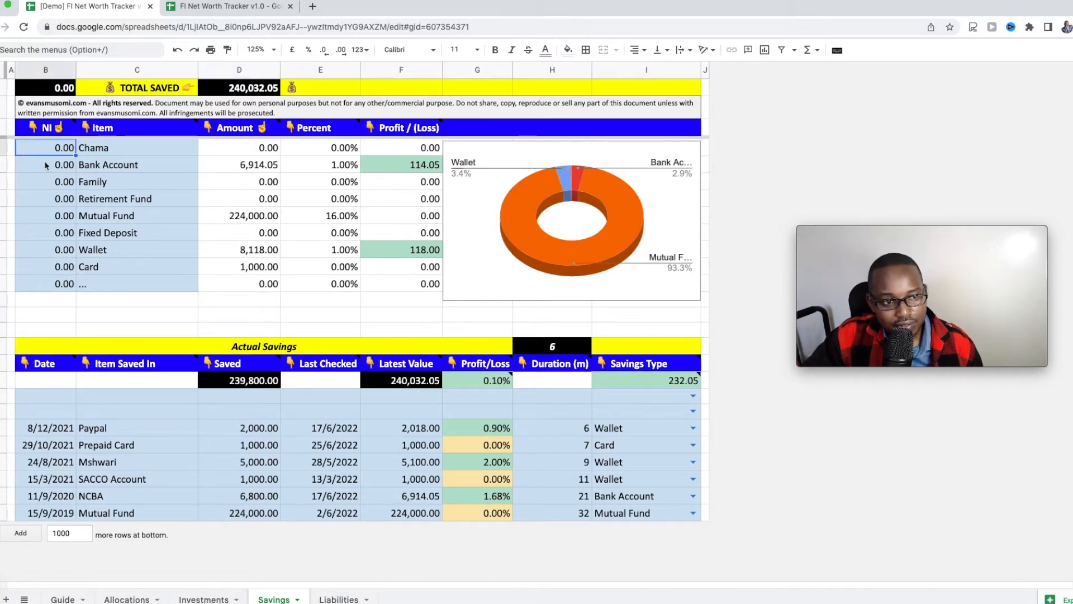
left_click(44, 166)
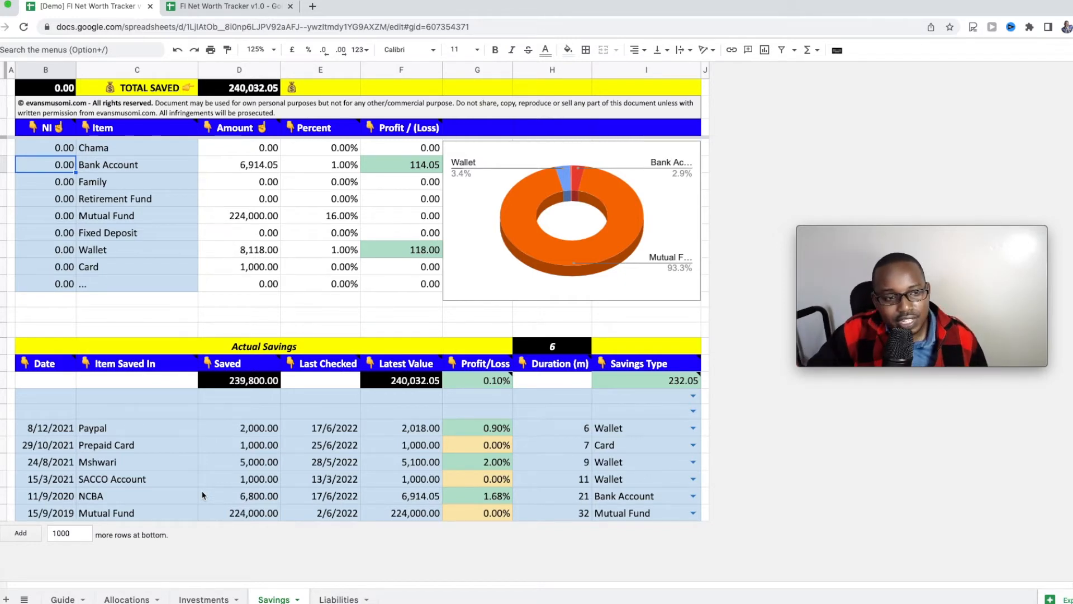
left_click(206, 599)
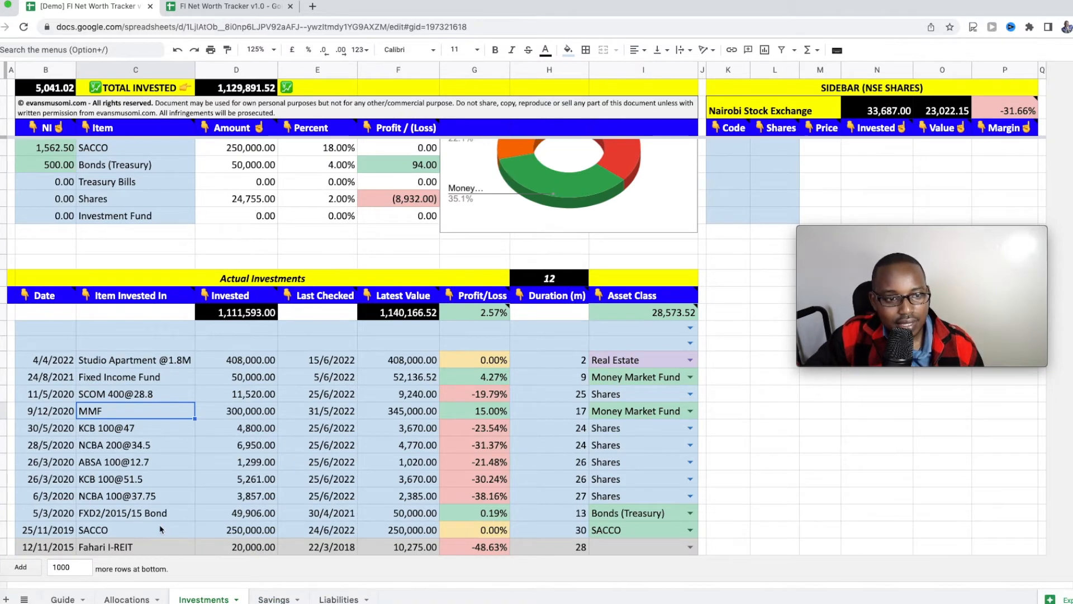
scroll(165, 566, "up", 2)
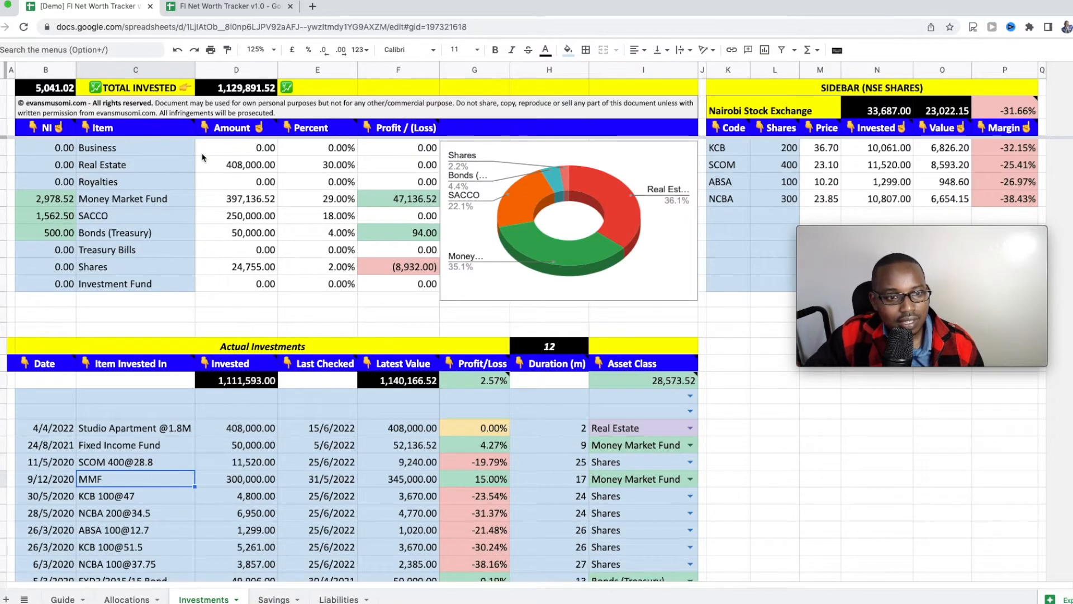
left_click(152, 146)
left_click_drag(150, 196, 144, 291)
left_click(176, 152)
left_click(176, 166)
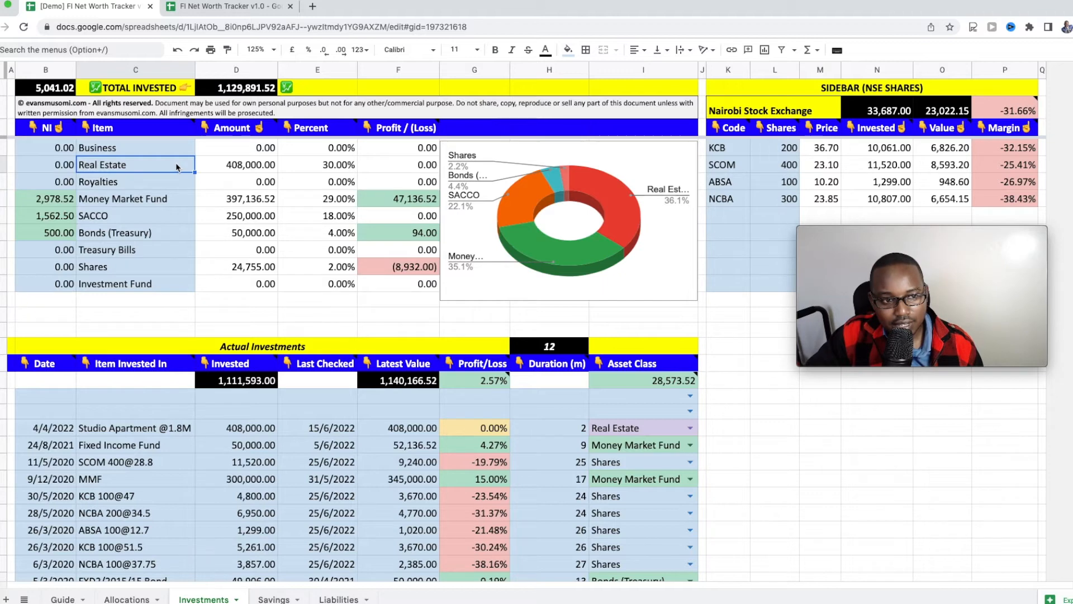
left_click(173, 184)
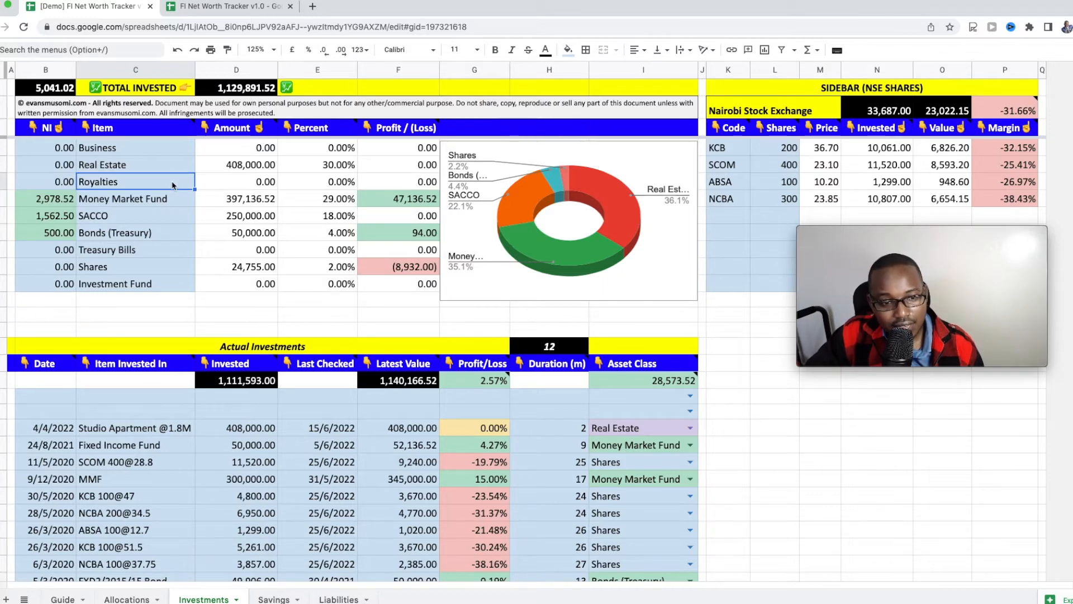
left_click(173, 205)
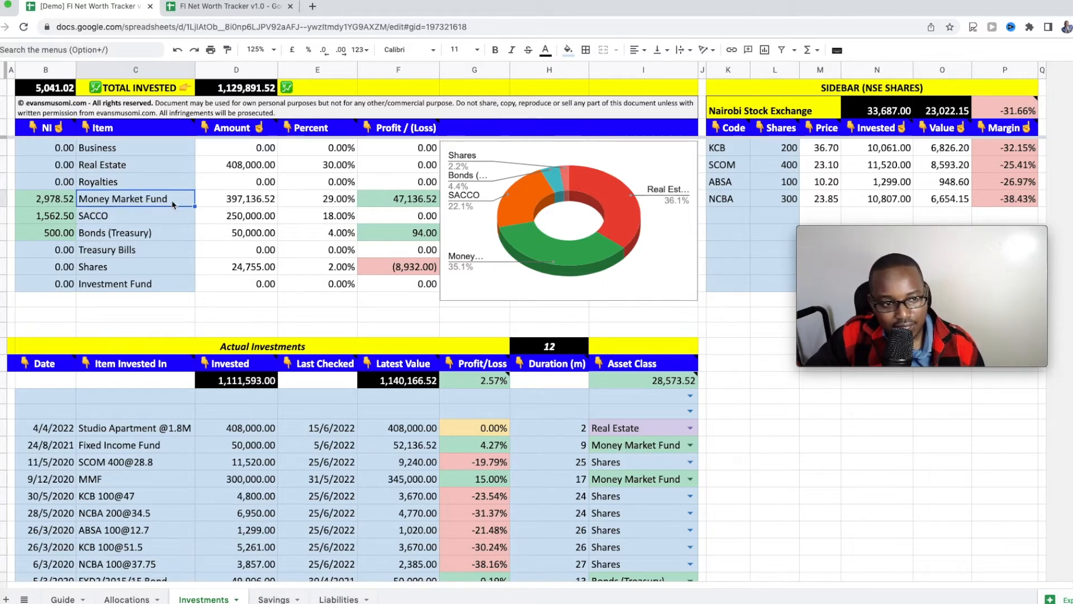
left_click(170, 216)
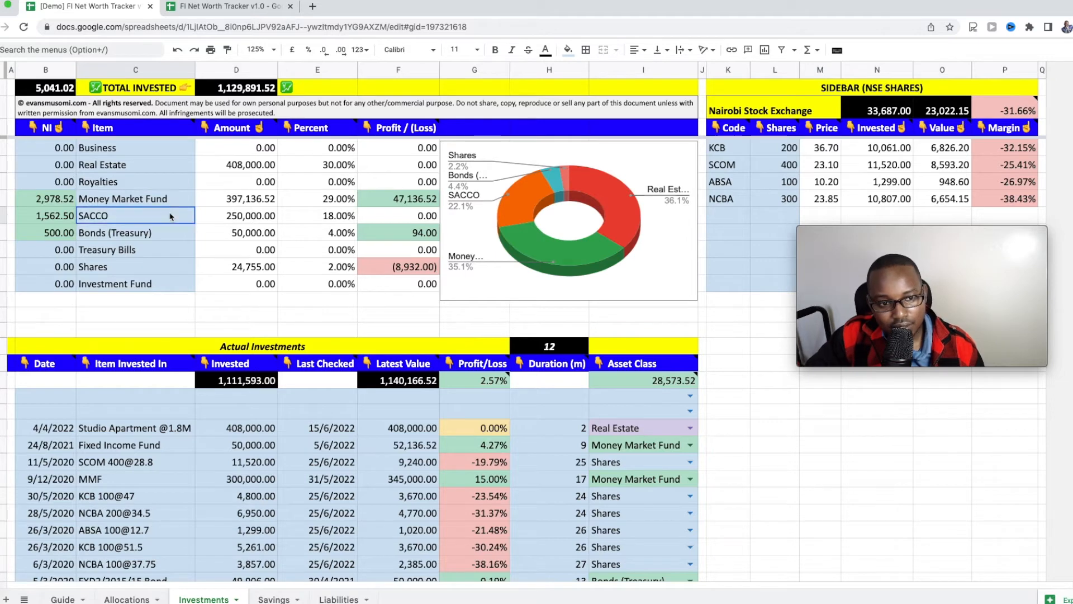
left_click(172, 238)
left_click(170, 251)
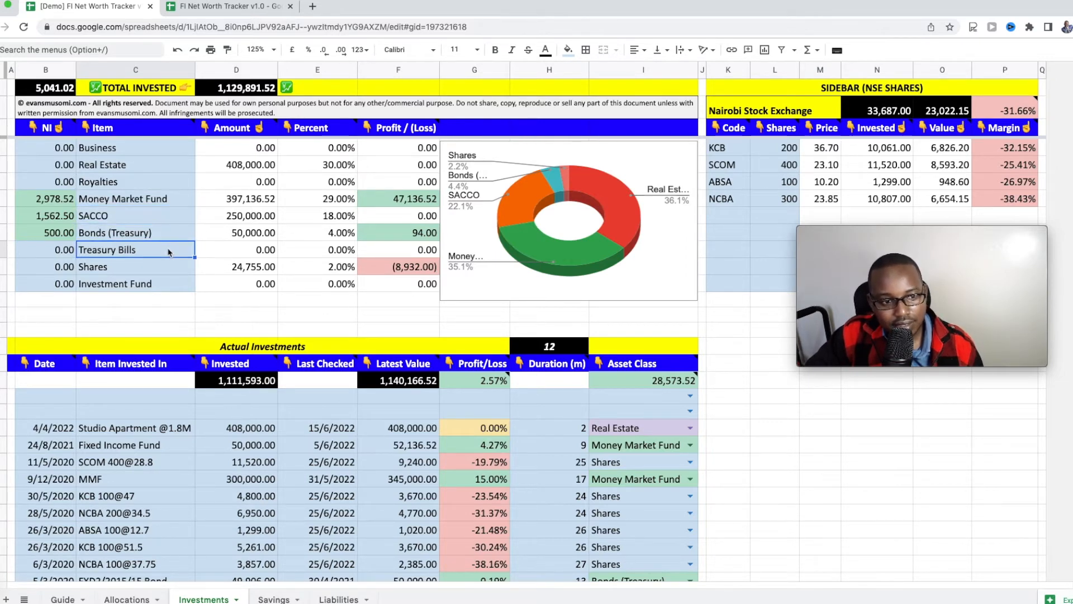
left_click(166, 266)
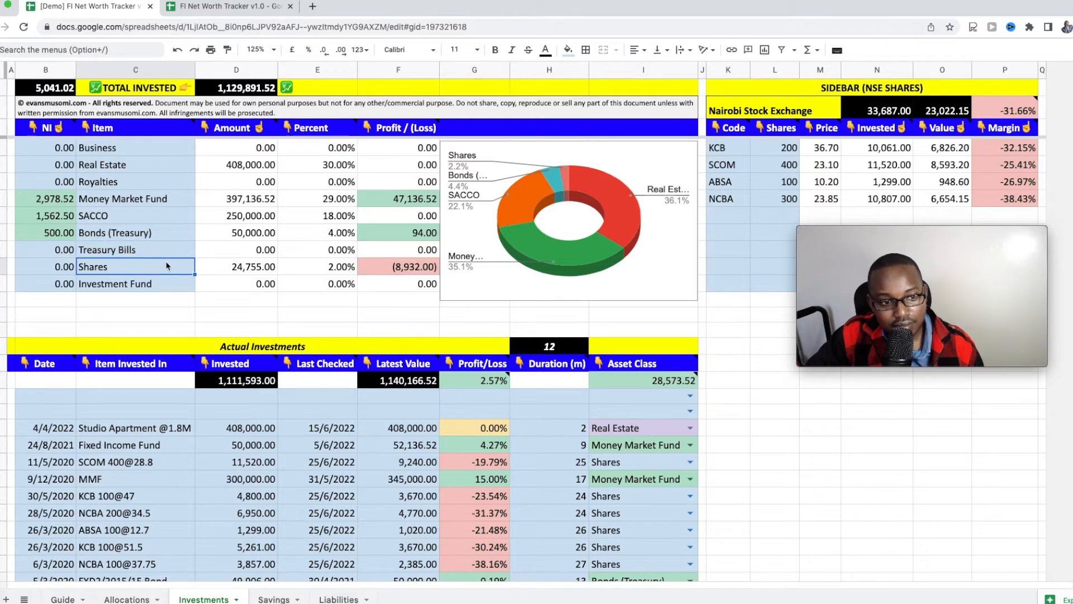
left_click(167, 286)
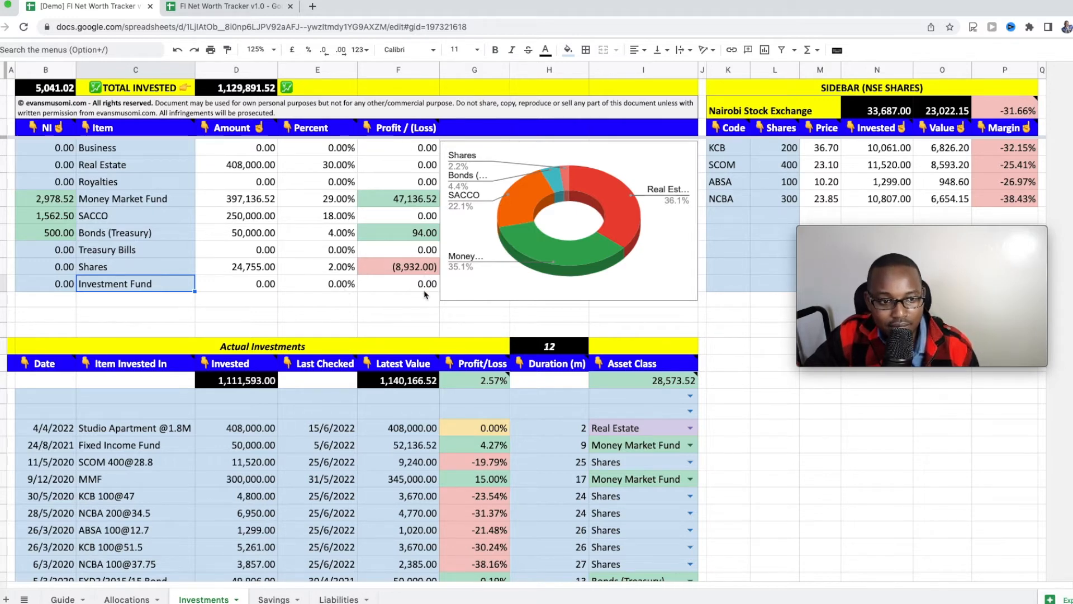
left_click(408, 271)
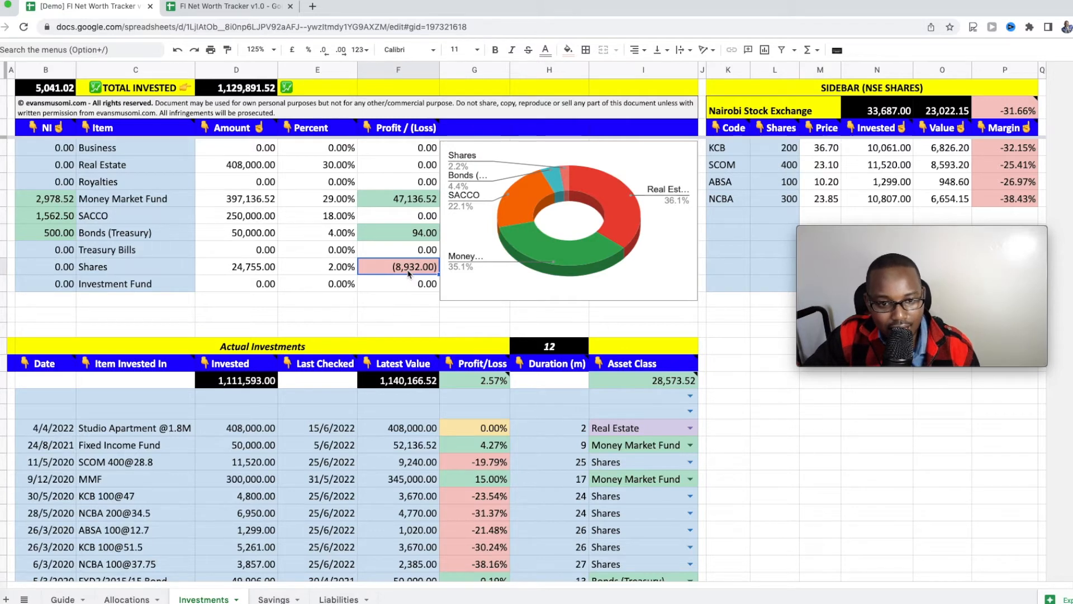
left_click(417, 204)
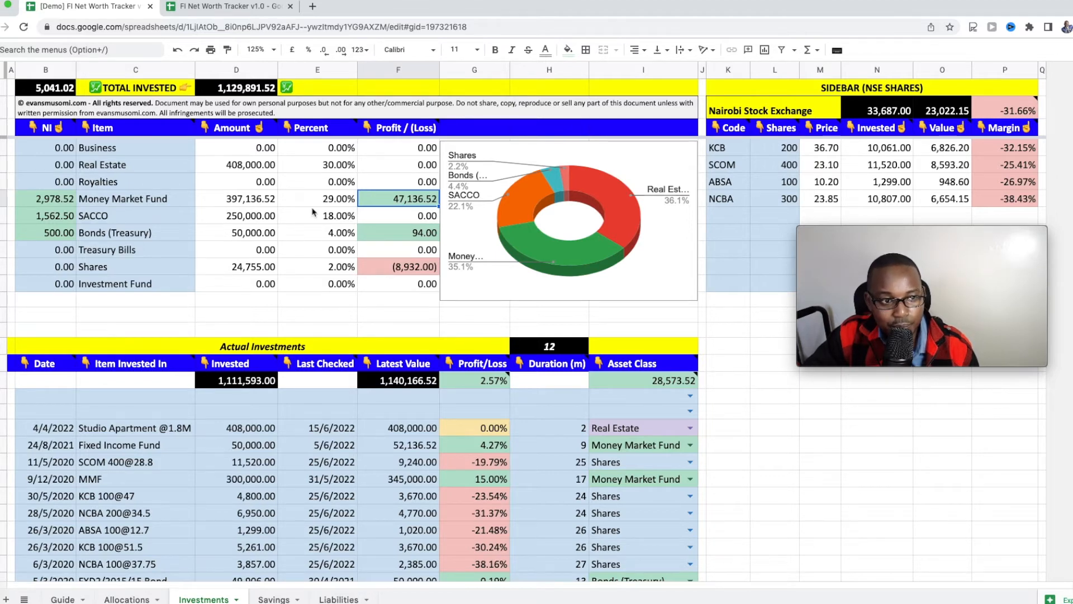
left_click(38, 165)
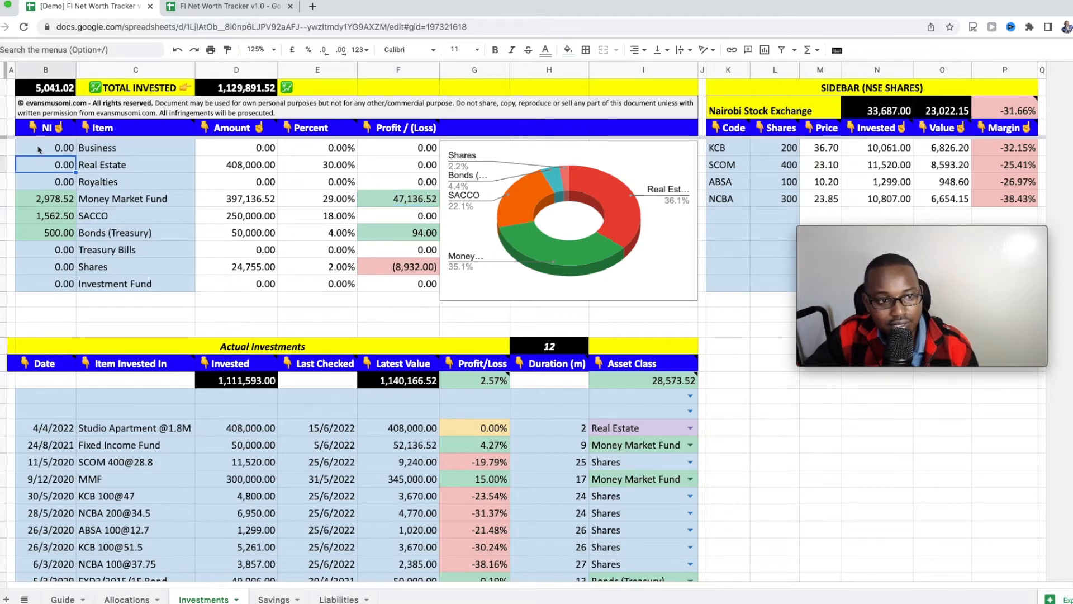
double_click(35, 200)
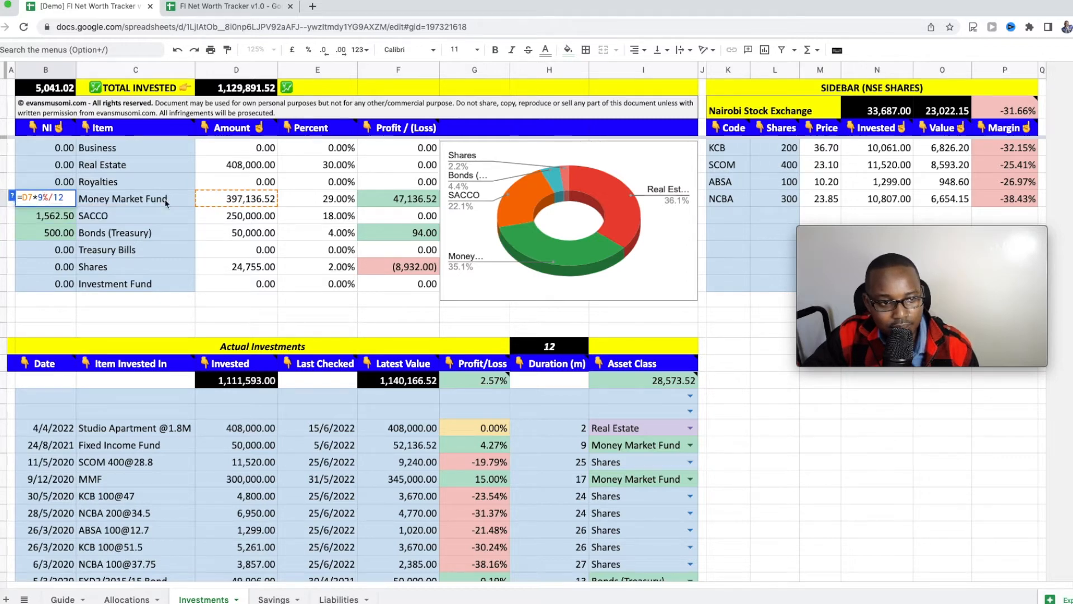
key("Return")
key("Up")
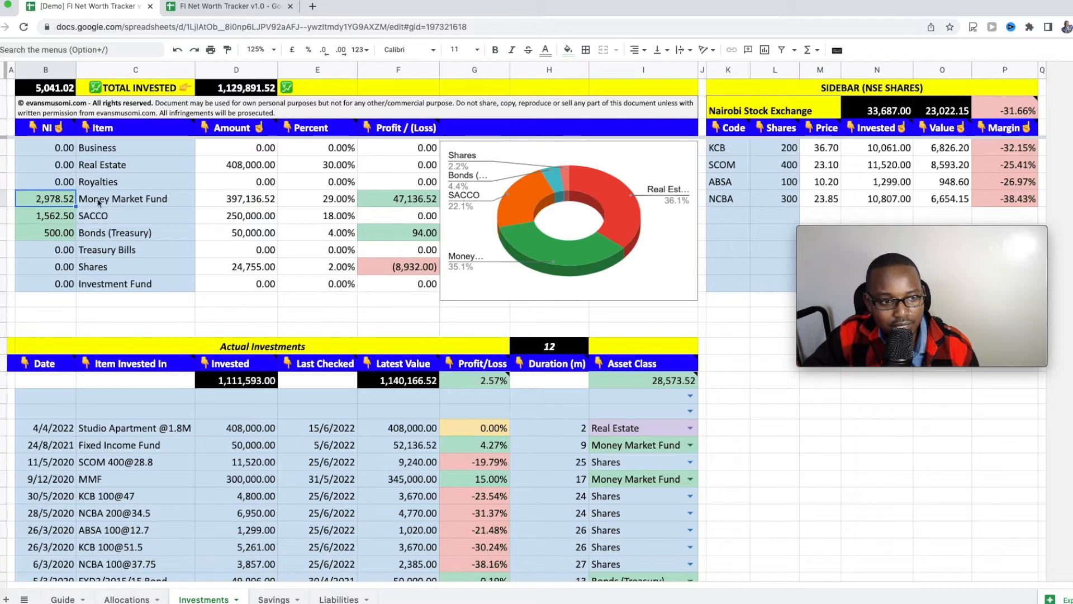
double_click(54, 201)
key("Return")
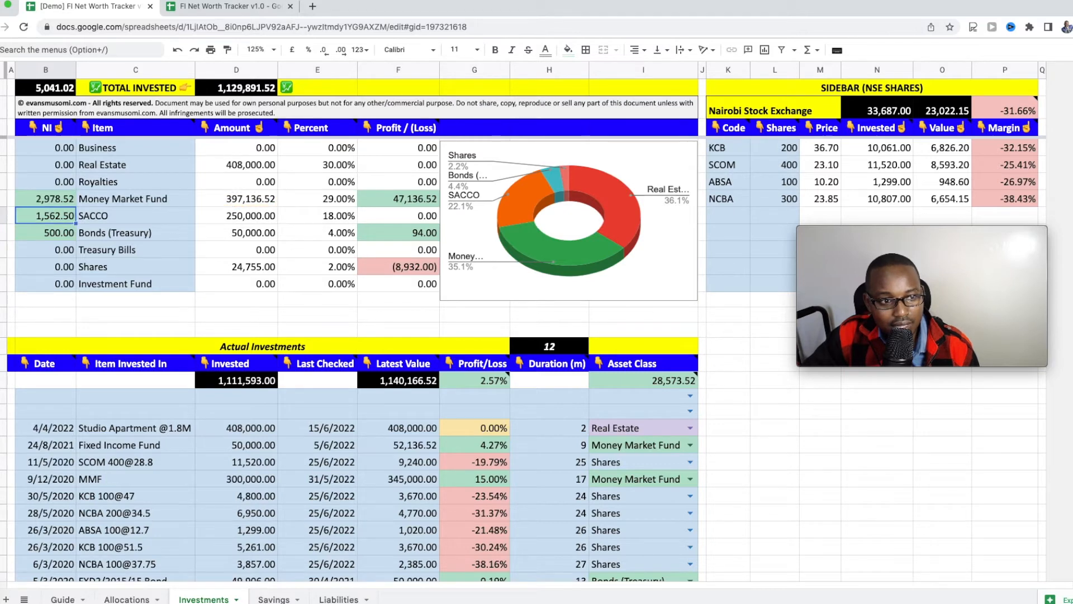
left_click(57, 236)
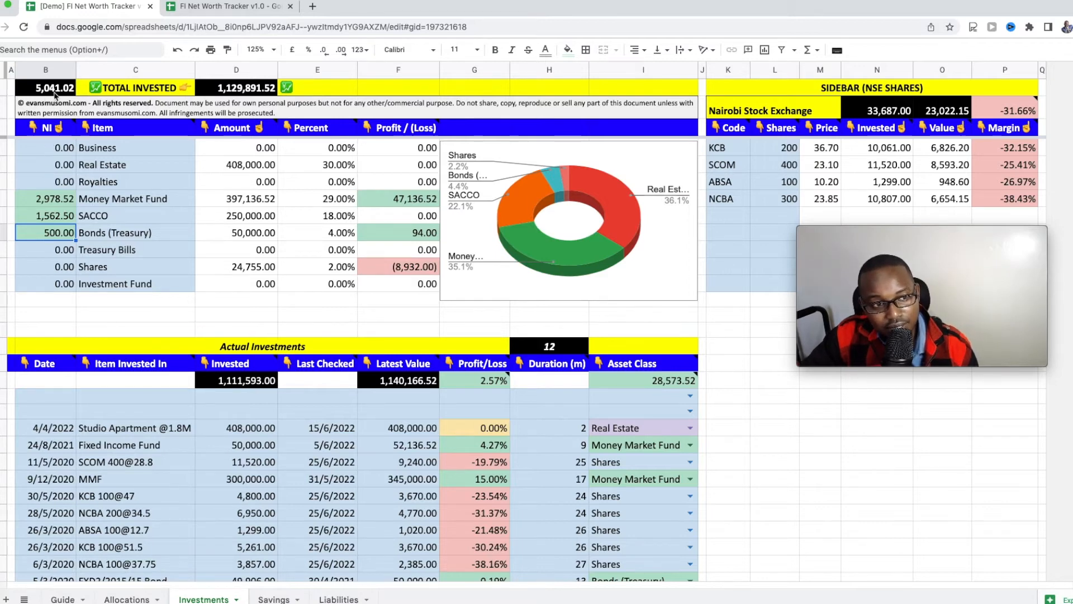
mouse_move(59, 95)
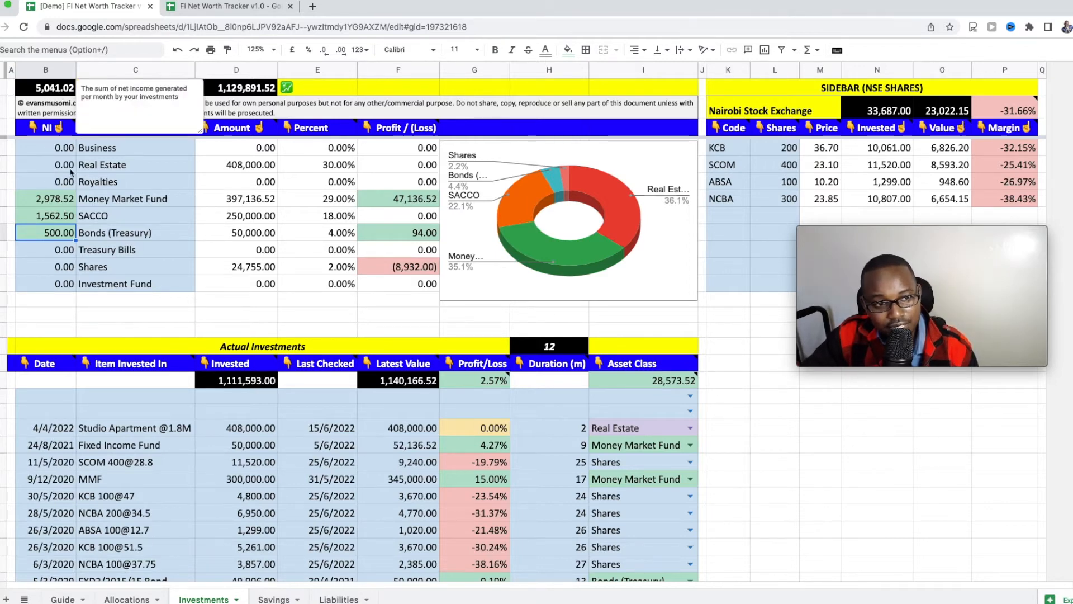
left_click(99, 156)
mouse_move(244, 91)
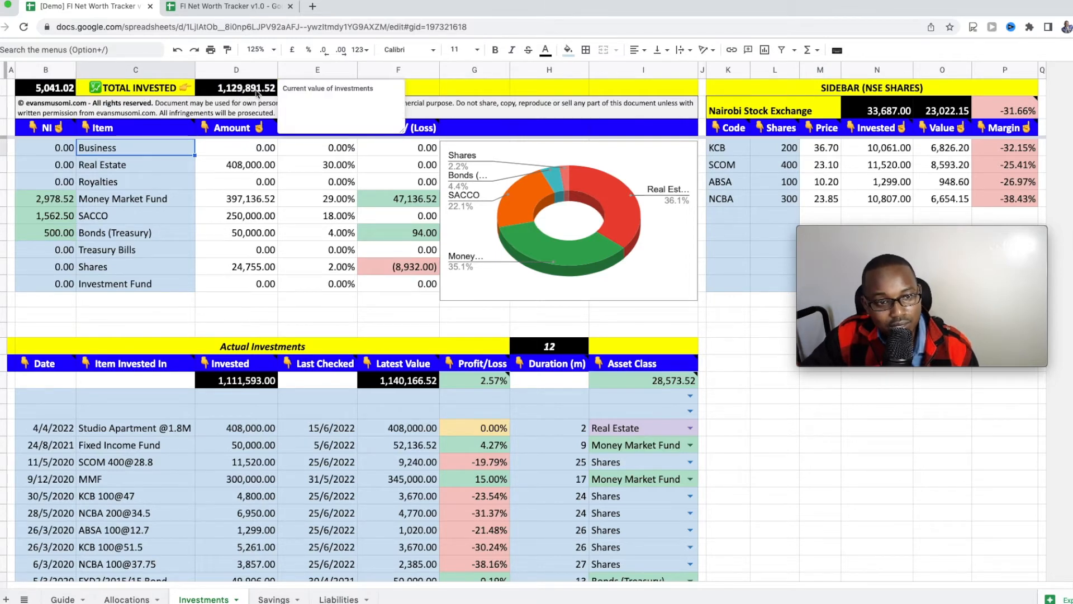
left_click(238, 219)
scroll(237, 216, "down", 2)
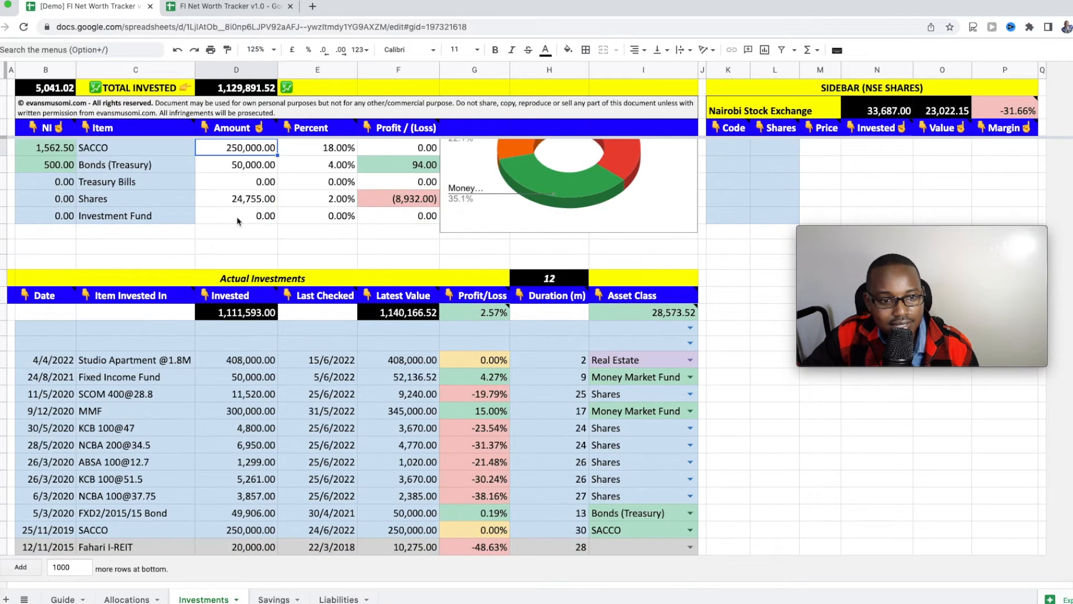
left_click(130, 547)
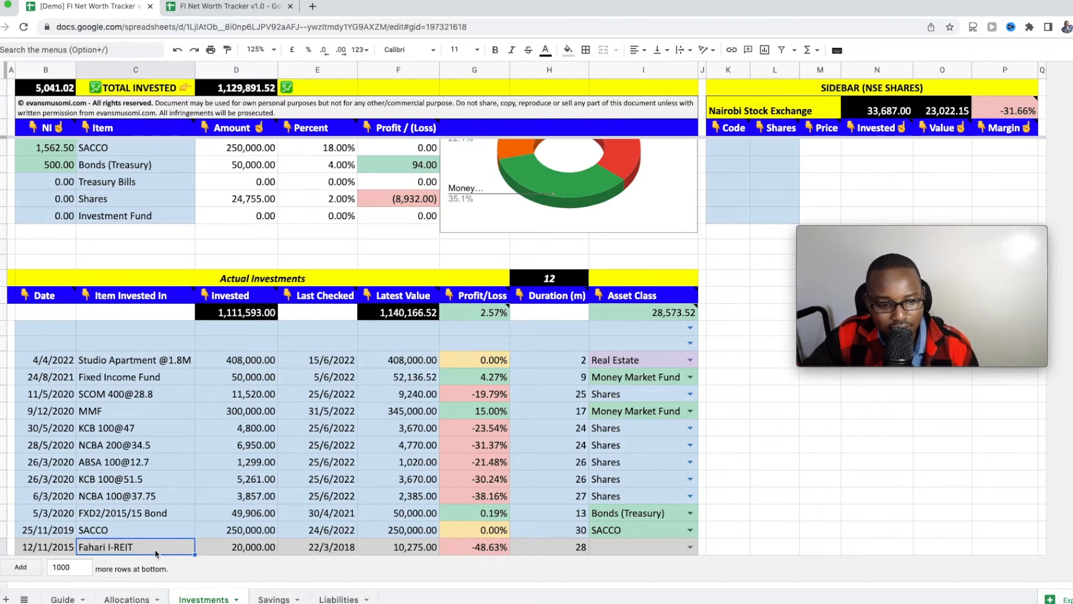
left_click(411, 551)
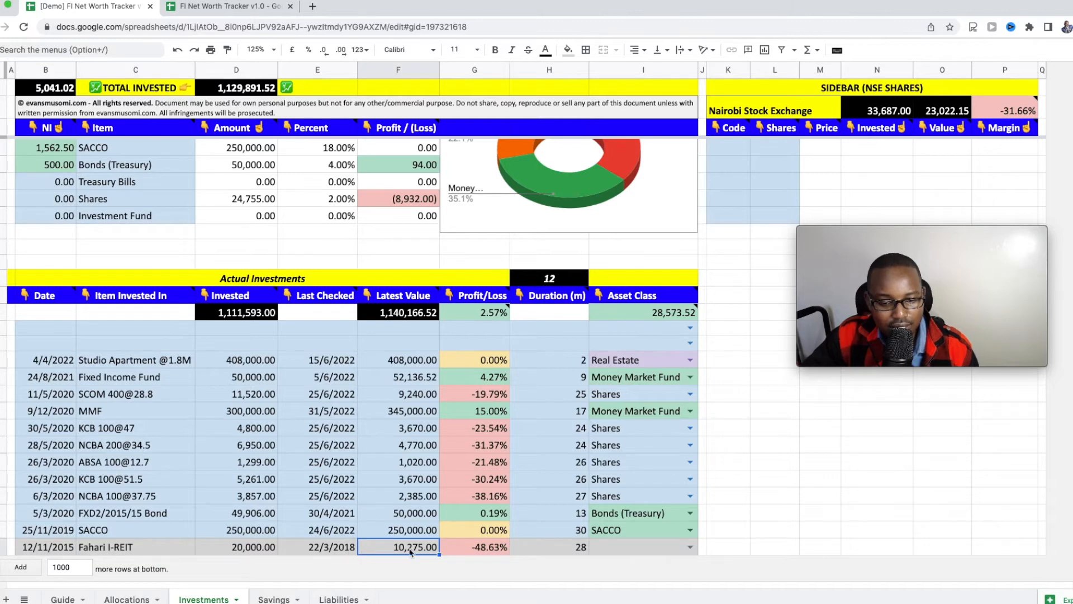
left_click(267, 551)
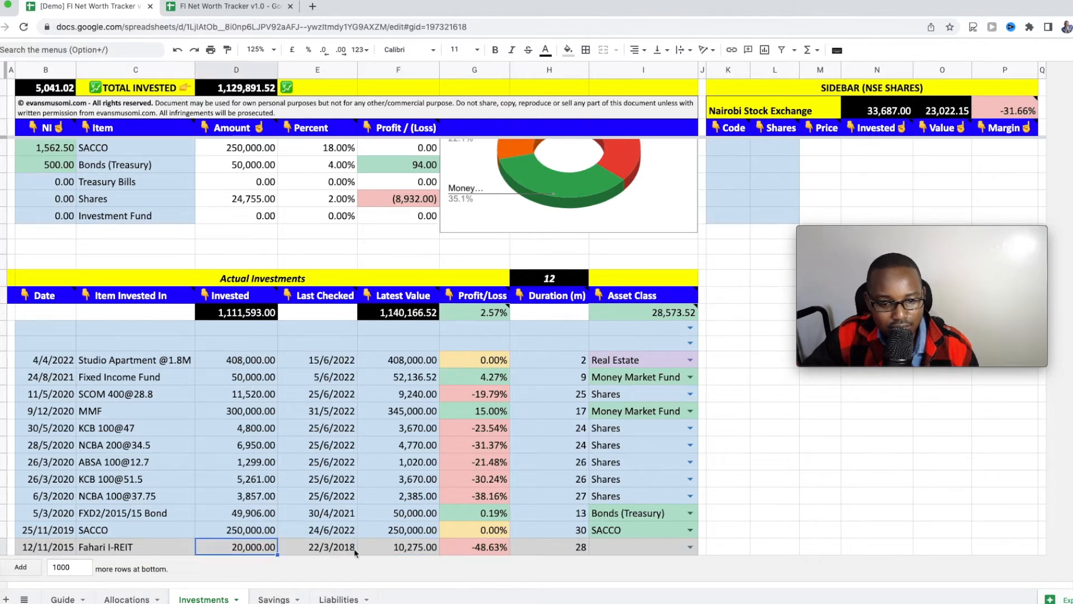
left_click(401, 554)
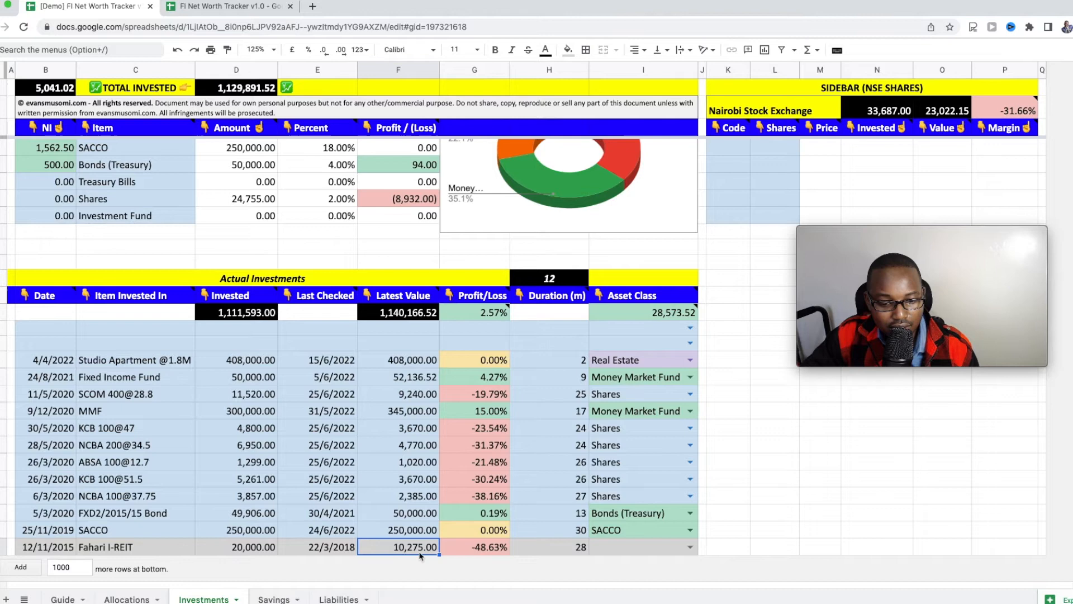
left_click(500, 553)
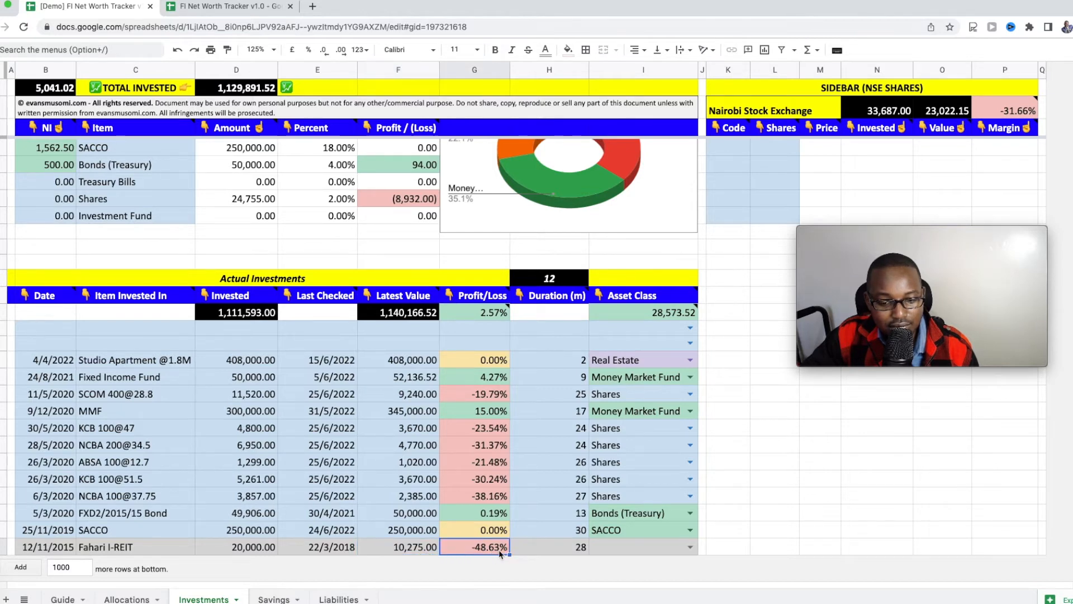
left_click(624, 550)
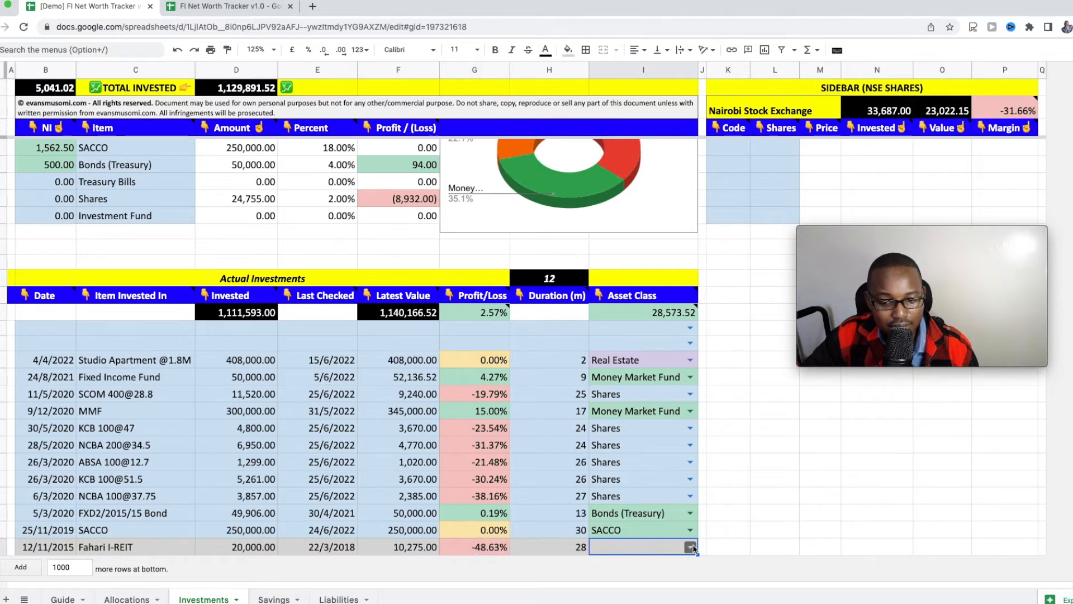
scroll(387, 463, "up", 2)
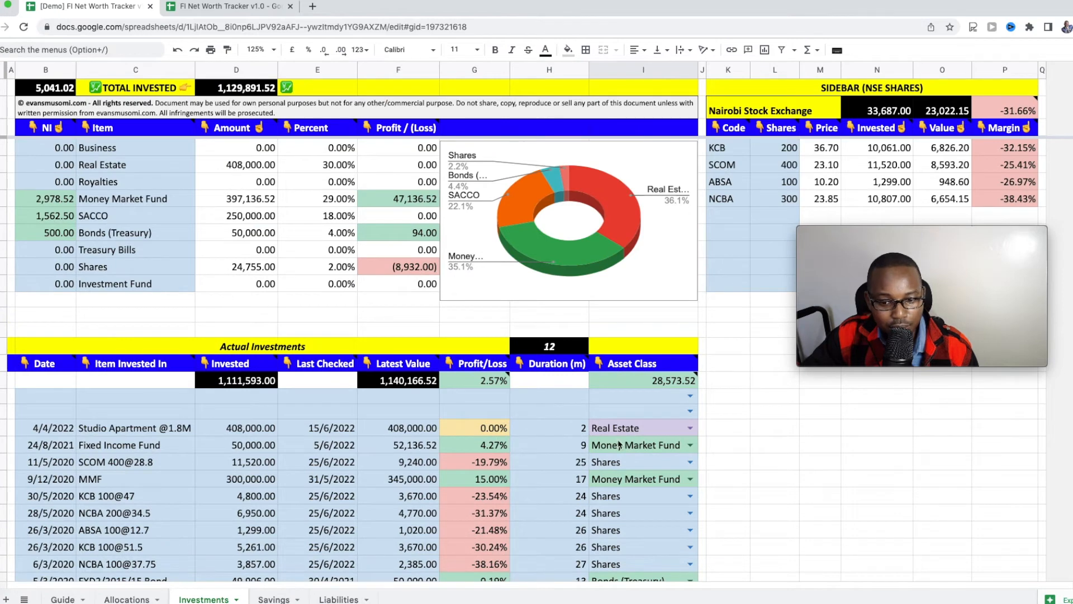
scroll(619, 444, "down", 2)
left_click(690, 548)
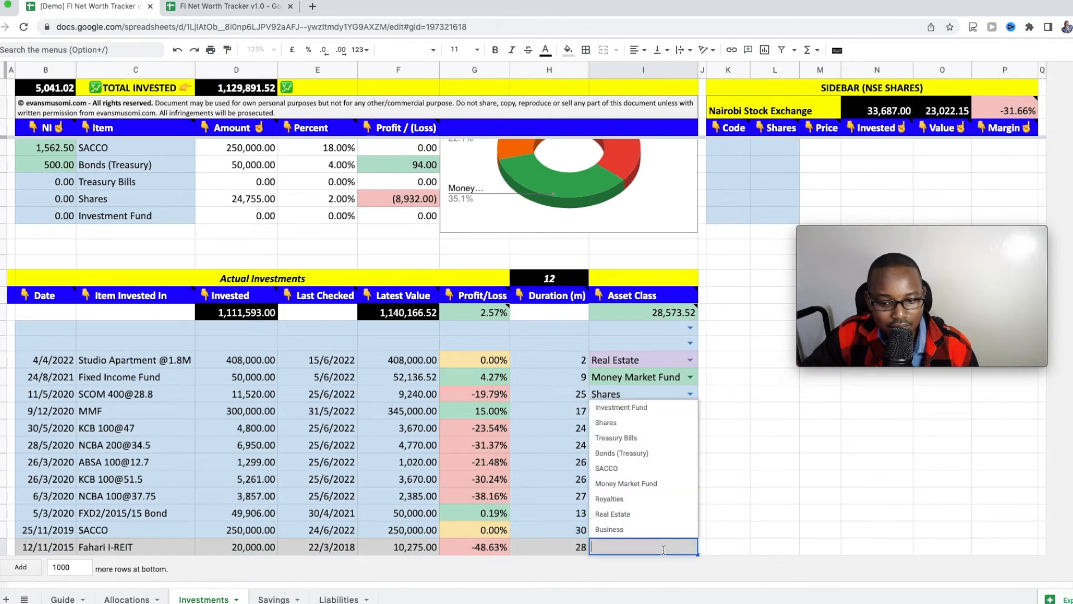
key("Escape")
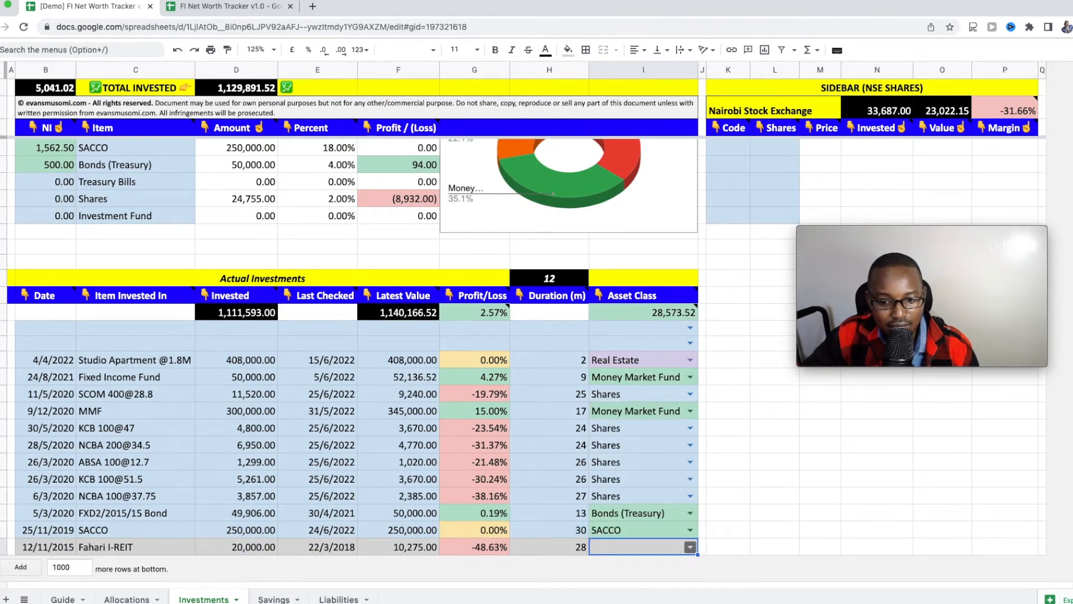
left_click(168, 534)
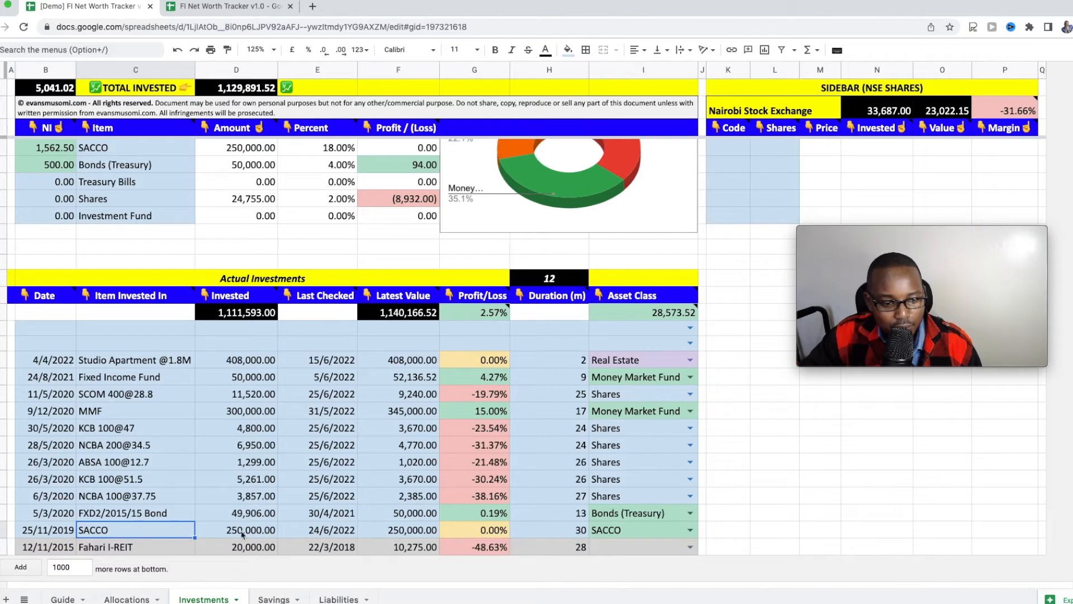
left_click(44, 530)
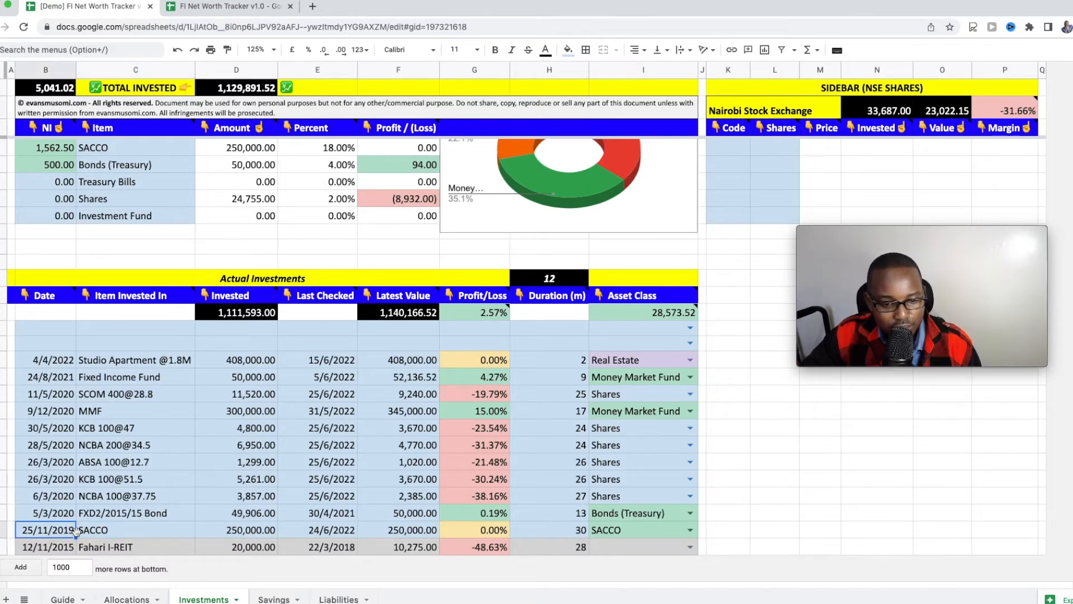
left_click(397, 534)
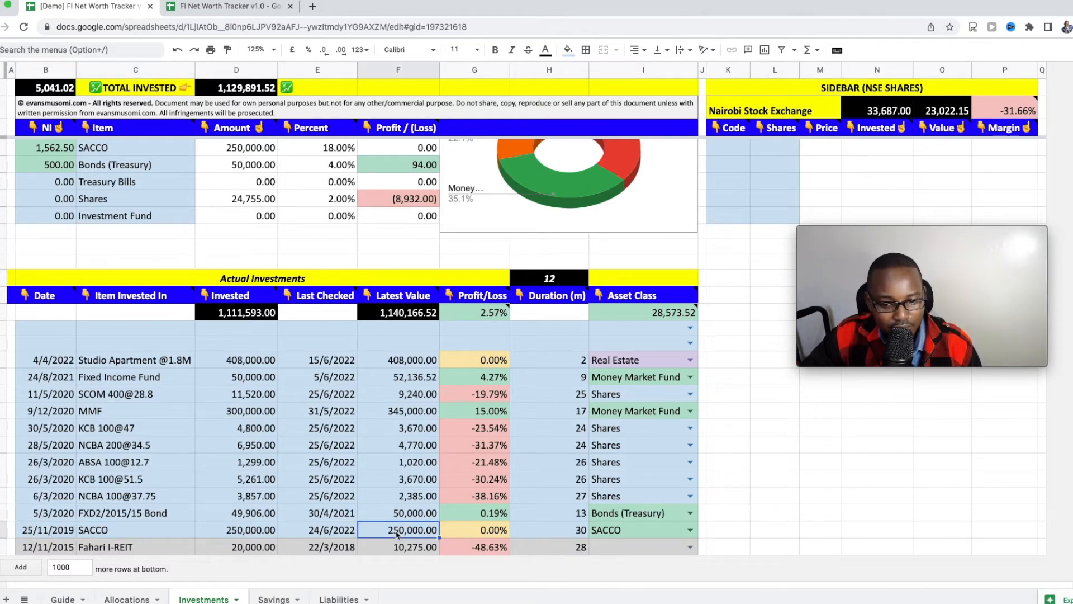
left_click(691, 530)
left_click(648, 452)
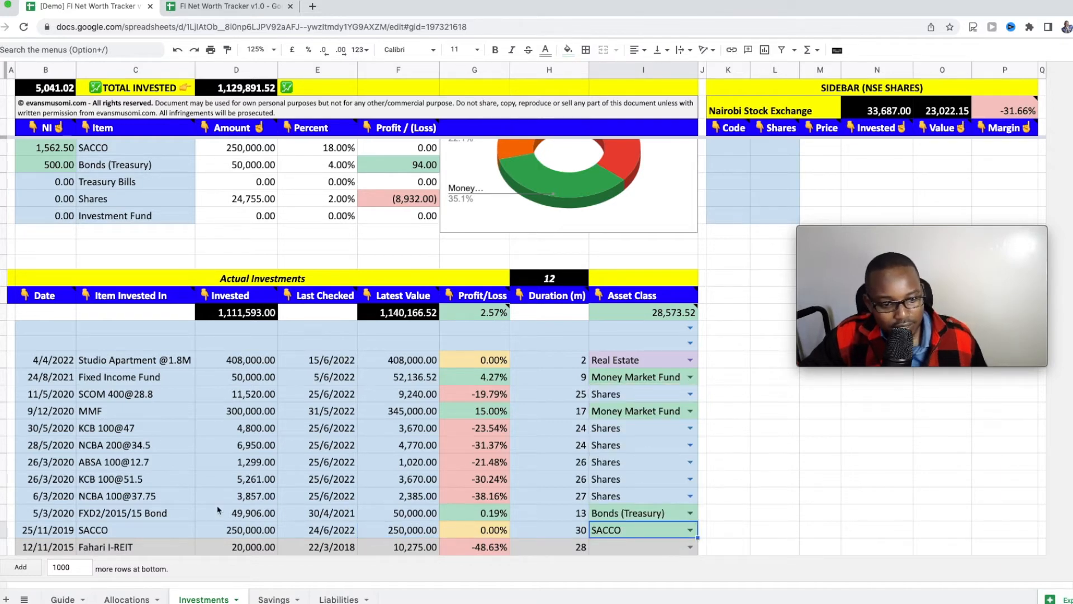
left_click(171, 515)
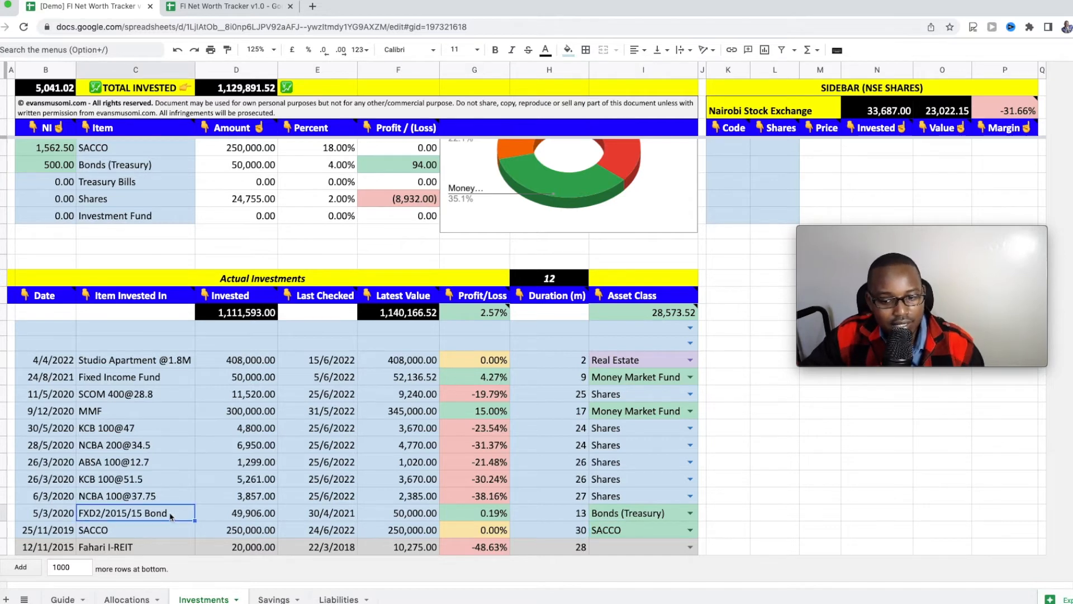
left_click(170, 497)
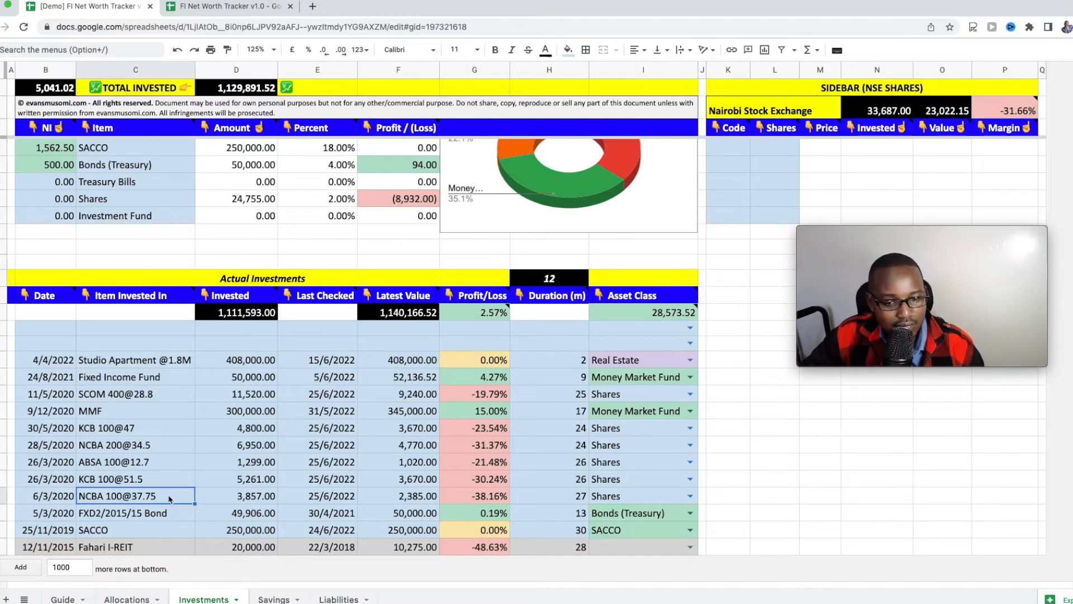
left_click(165, 429)
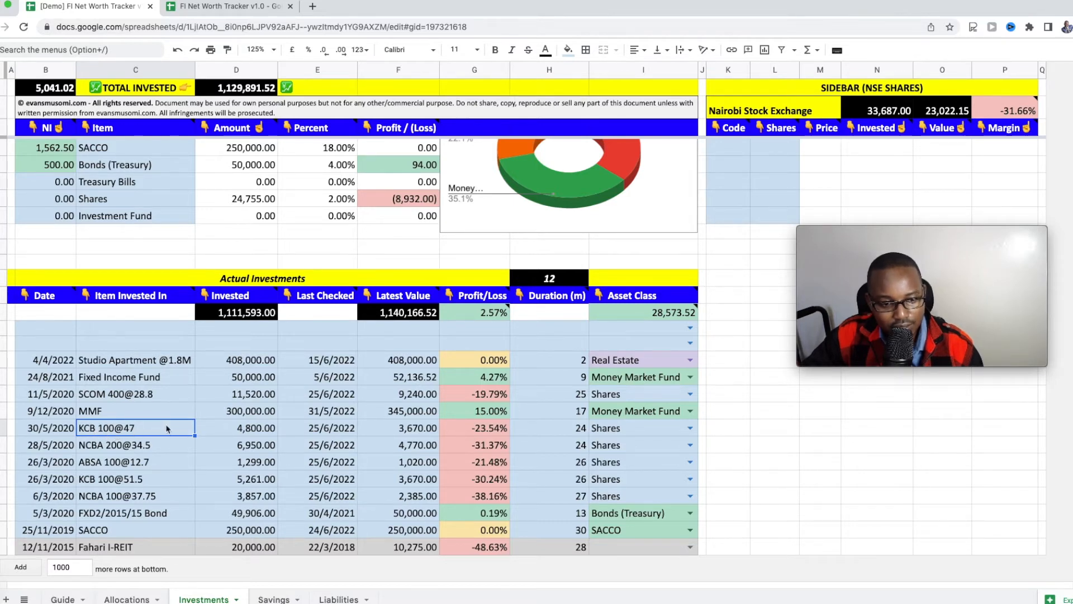
left_click(250, 430)
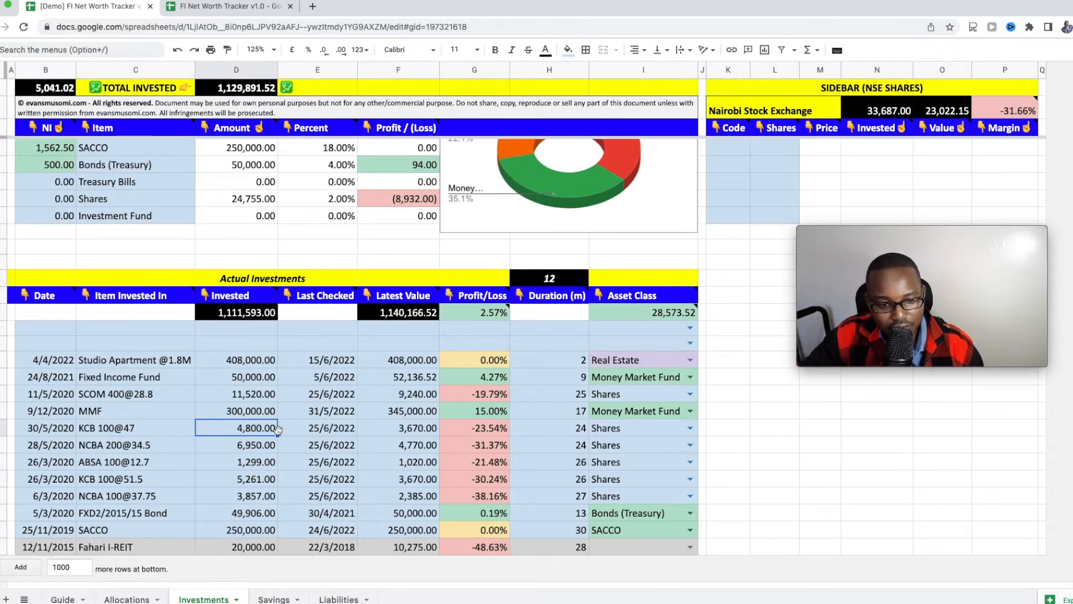
left_click(391, 429)
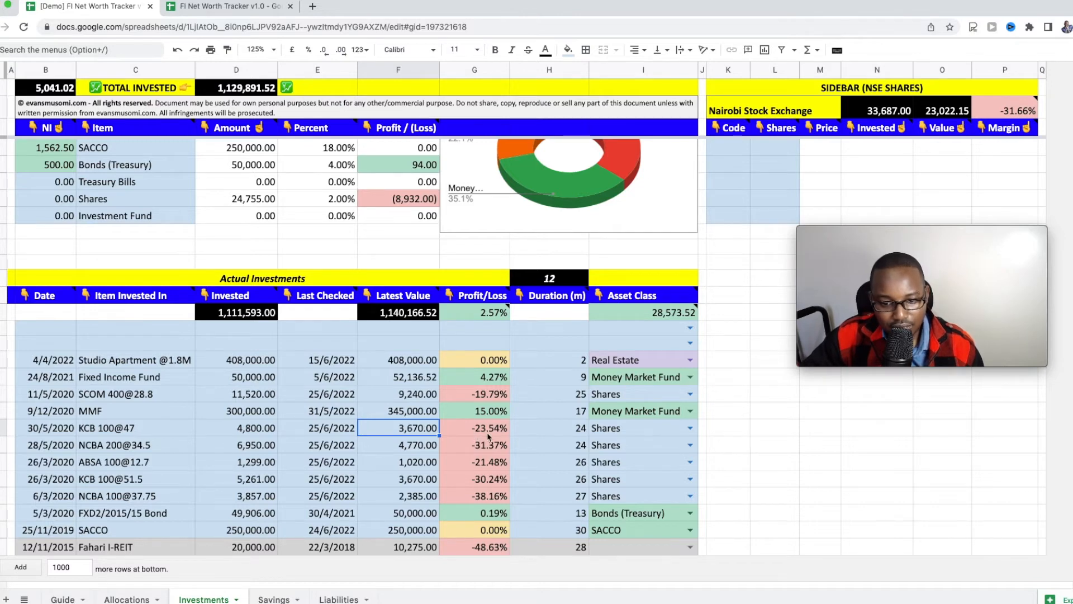
double_click(408, 428)
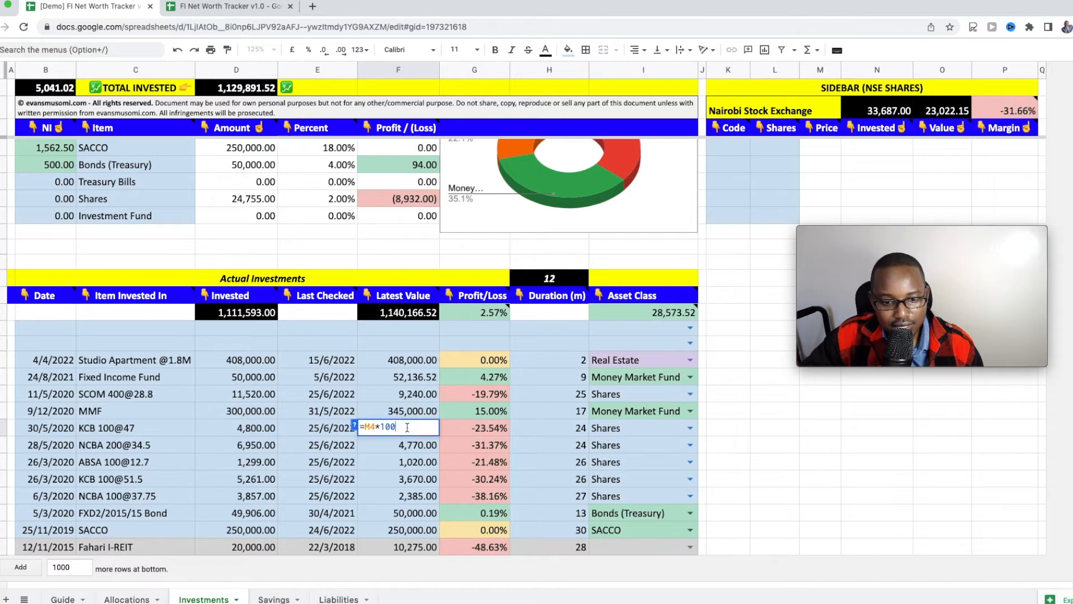
left_click(469, 434)
scroll(469, 436, "up", 2)
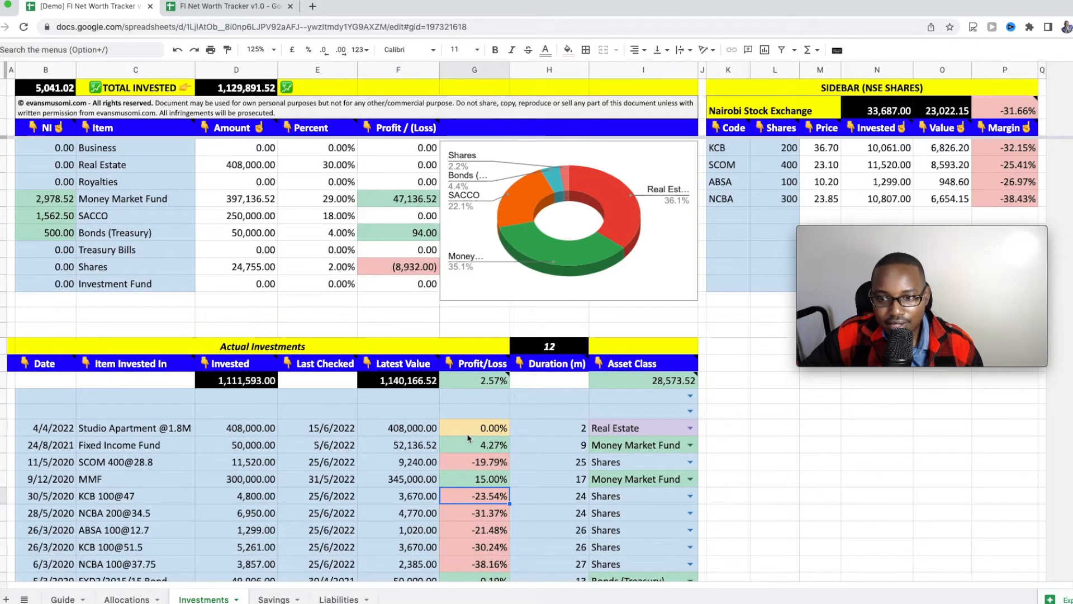
left_click(736, 149)
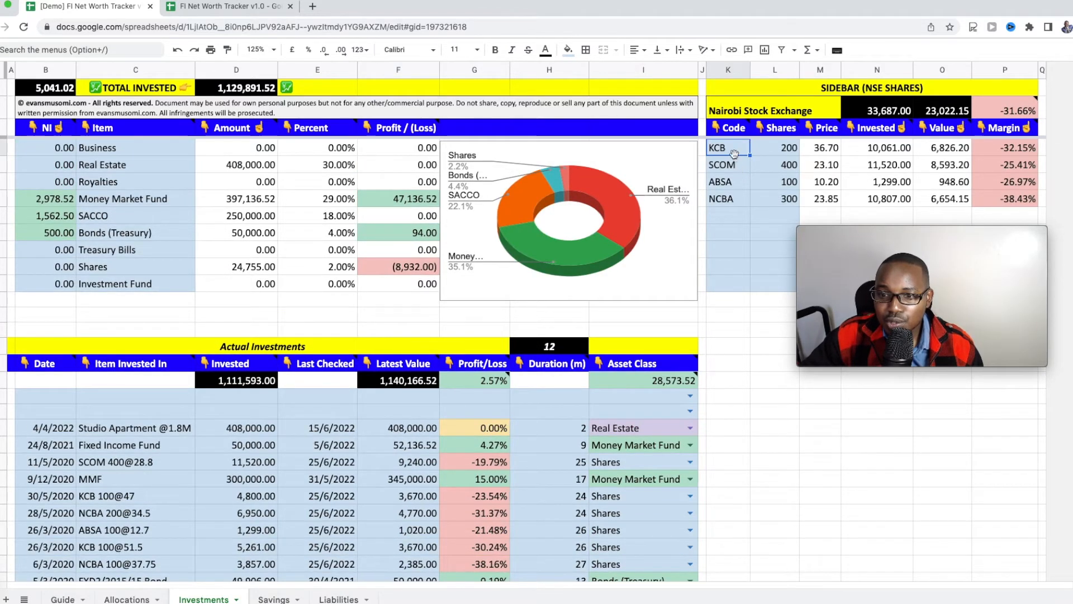
left_click(826, 152)
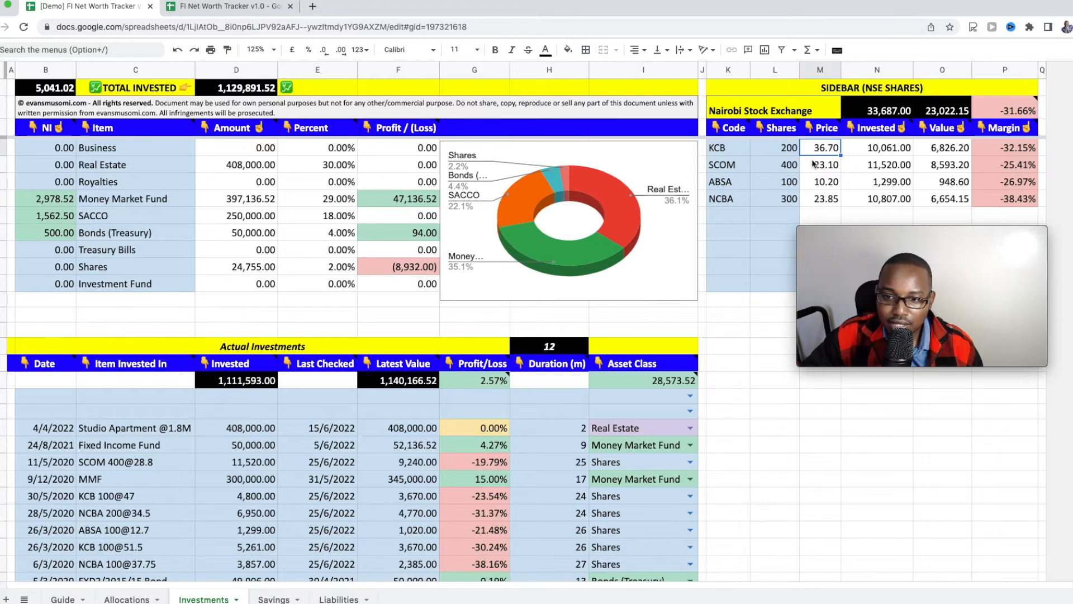
scroll(815, 163, "down", 1)
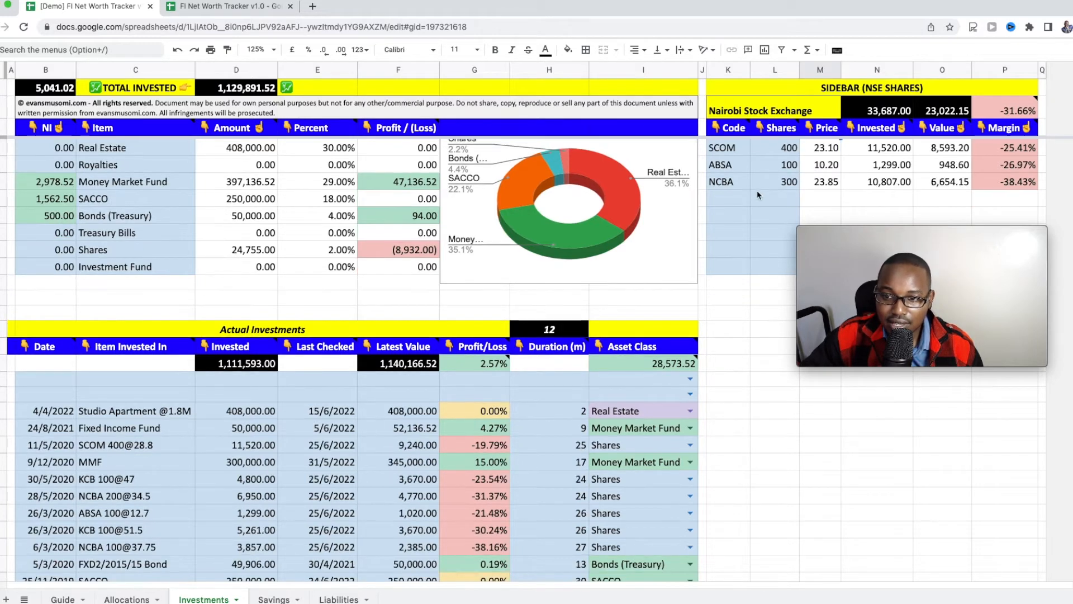
left_click(736, 201)
type("EQTY")
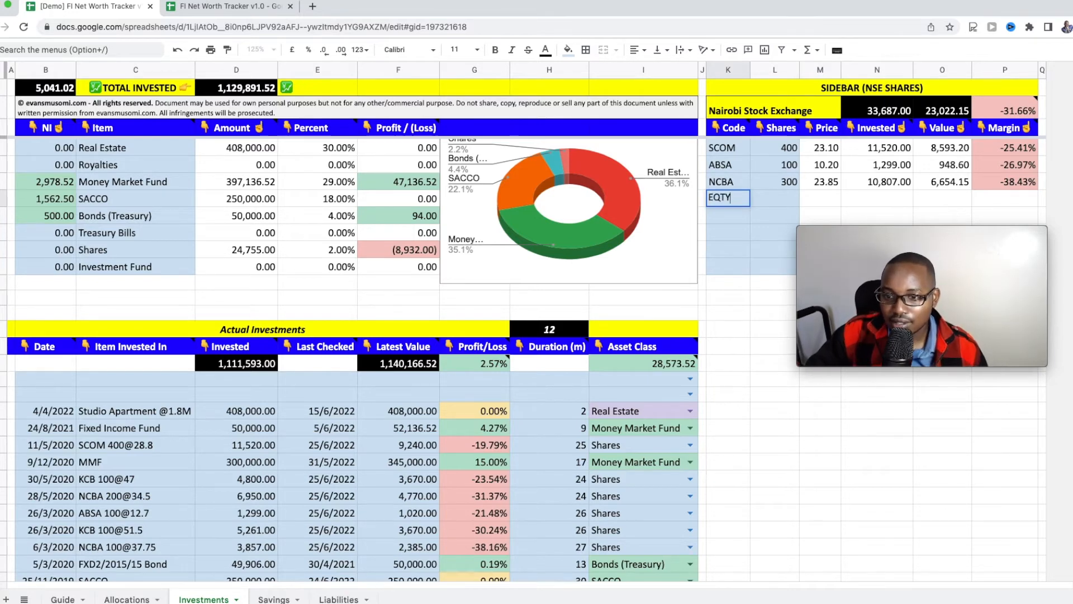
key("Return")
left_click(818, 203)
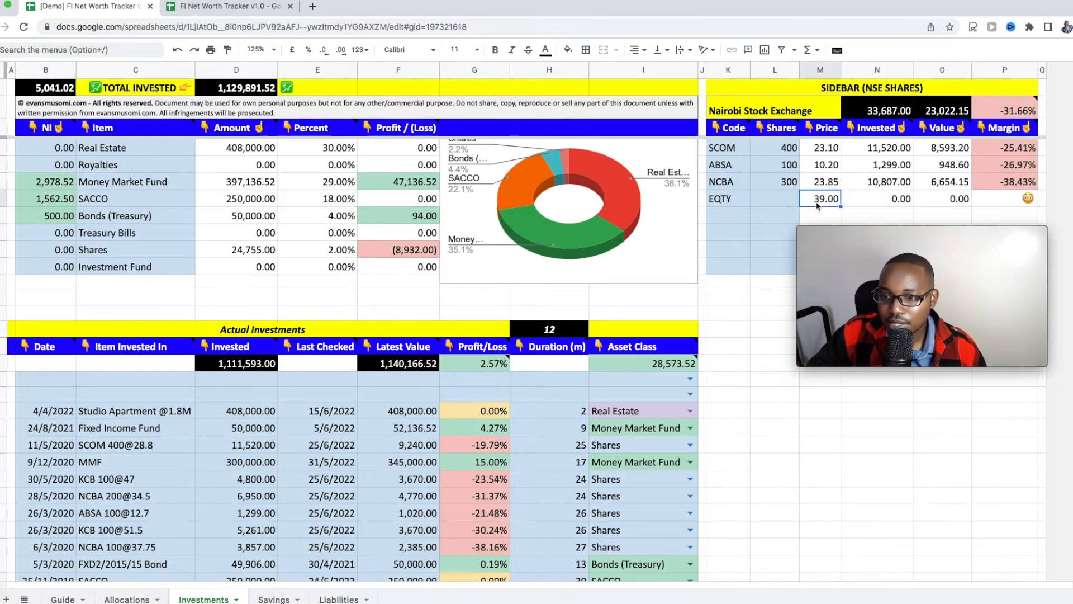
left_click(765, 201)
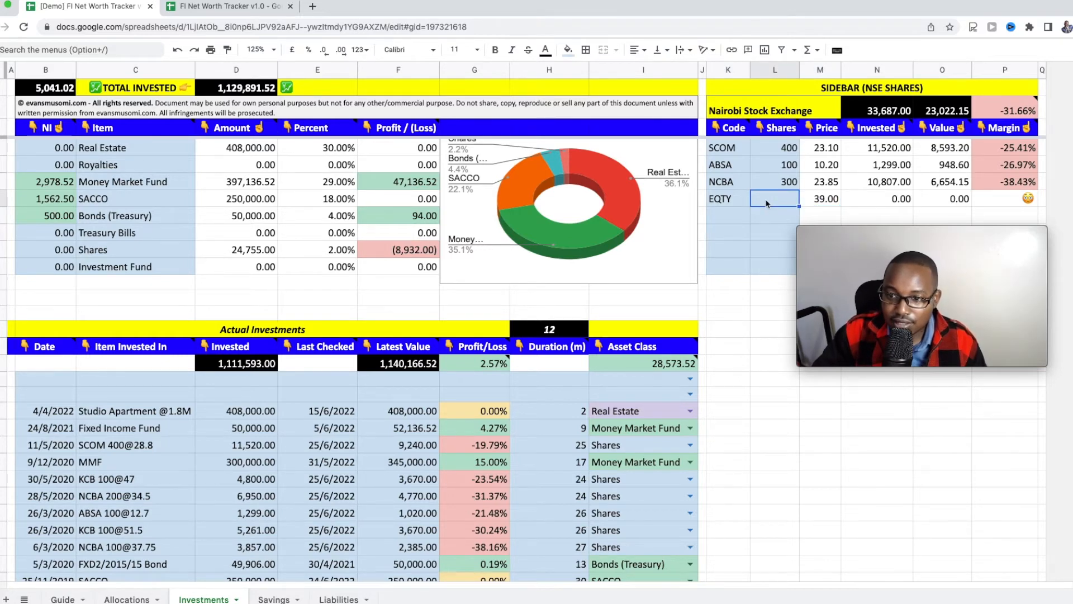
type("100")
key("Return")
key("Up")
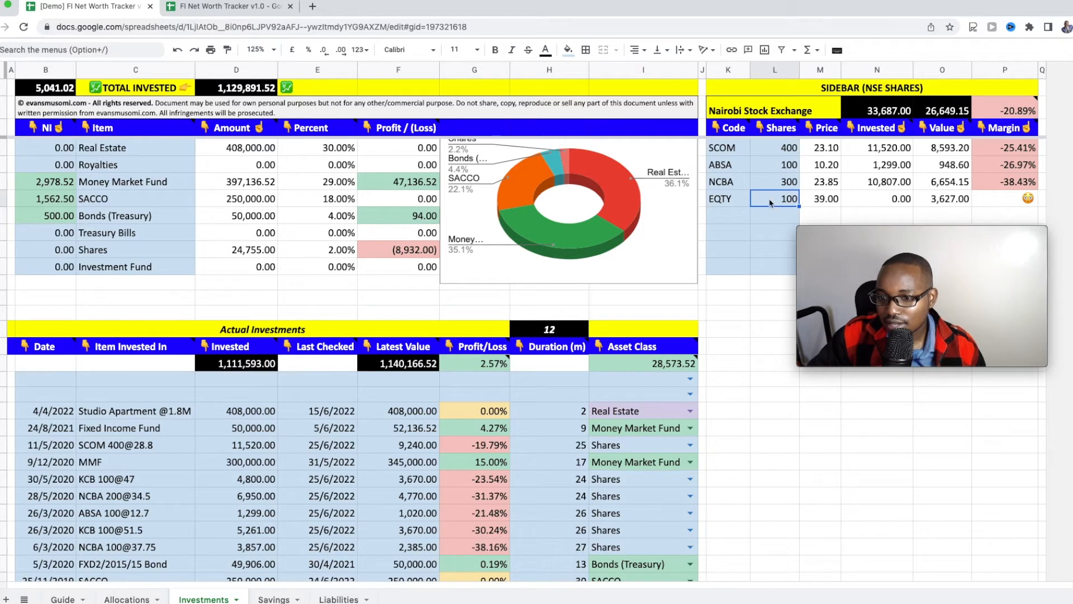
key("Delete")
key("Left")
key("Delete")
scroll(805, 180, "up", 1)
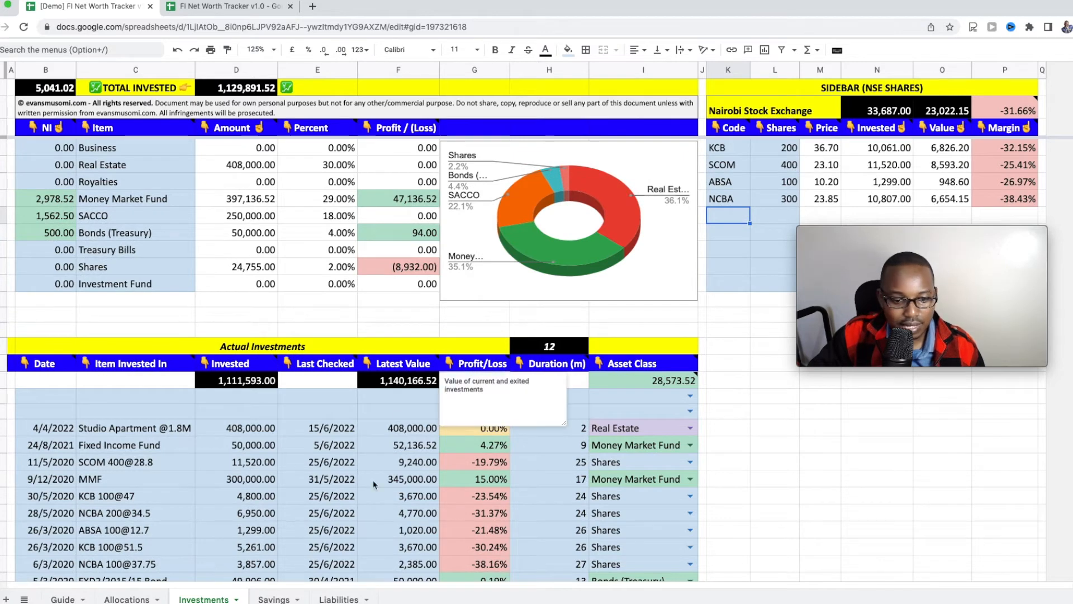
scroll(369, 465, "down", 4)
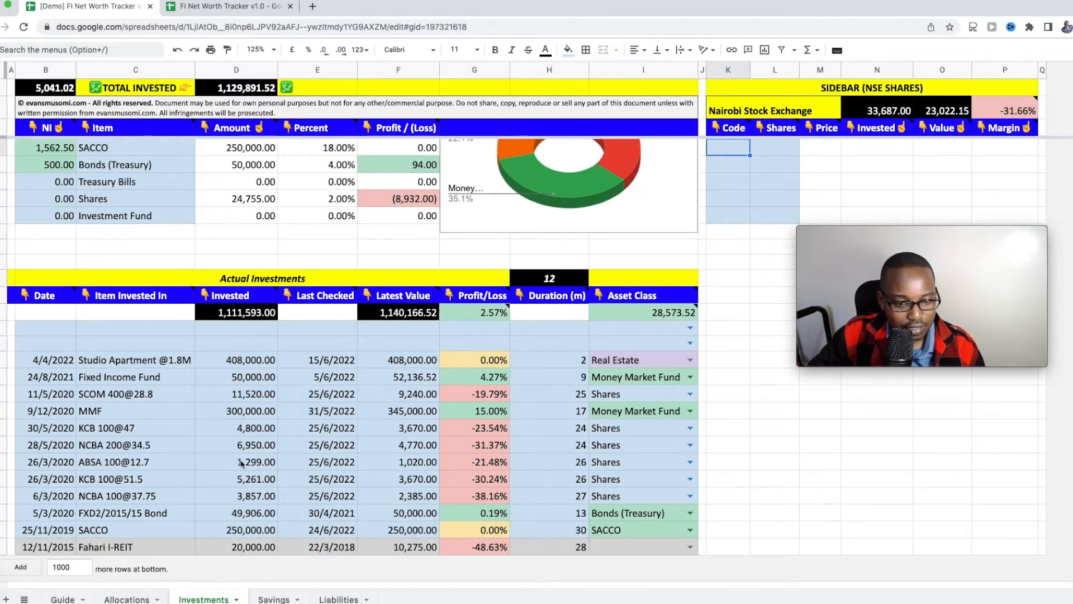
left_click(127, 412)
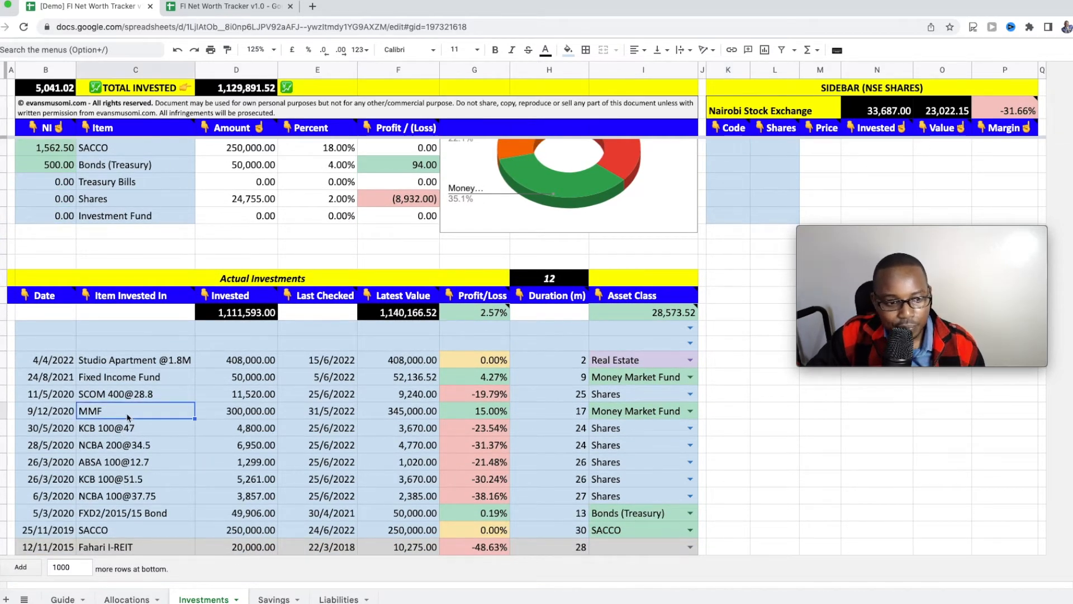
scroll(128, 416, "up", 4)
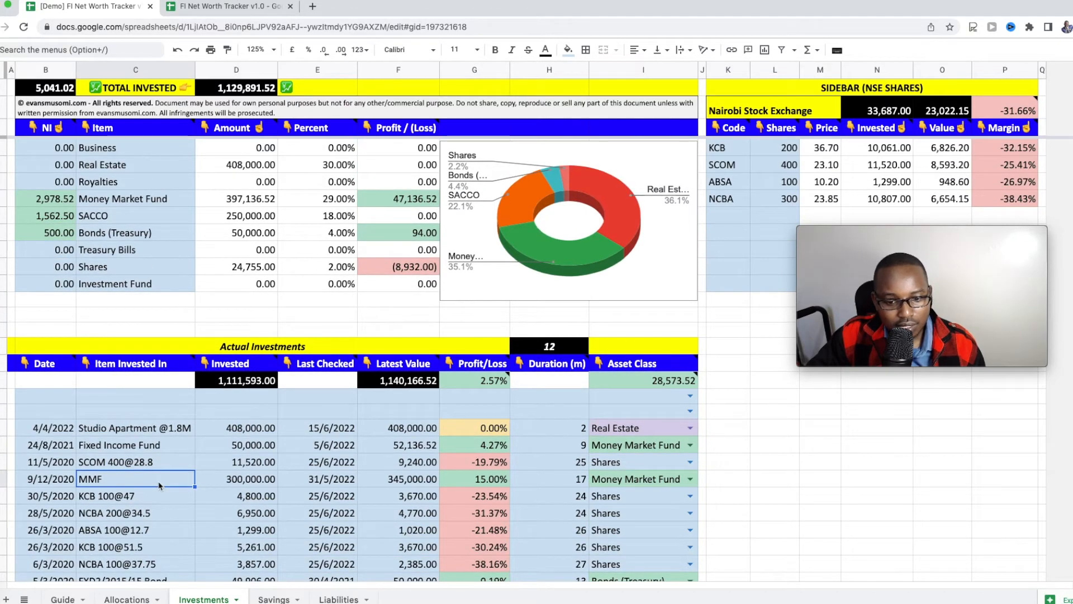
left_click(476, 481)
scroll(476, 482, "down", 2)
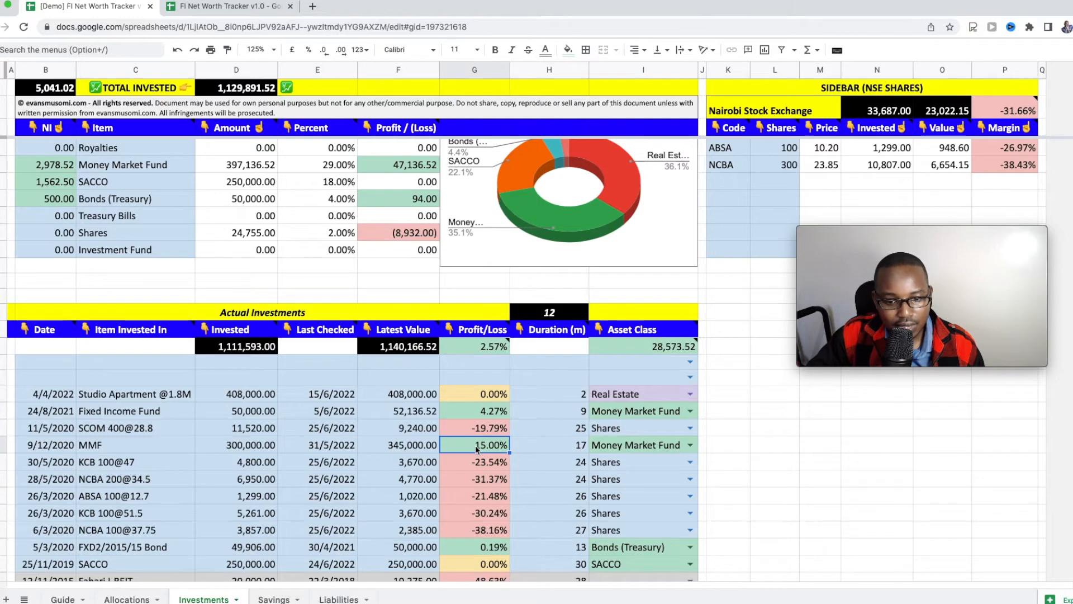
scroll(477, 449, "up", 1)
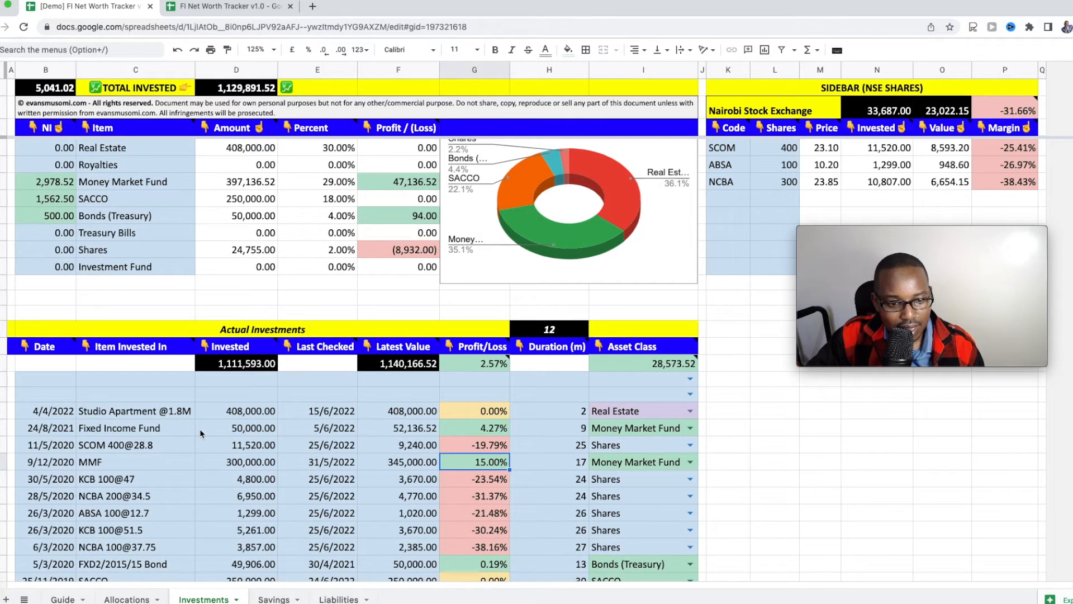
left_click(182, 430)
scroll(182, 430, "up", 1)
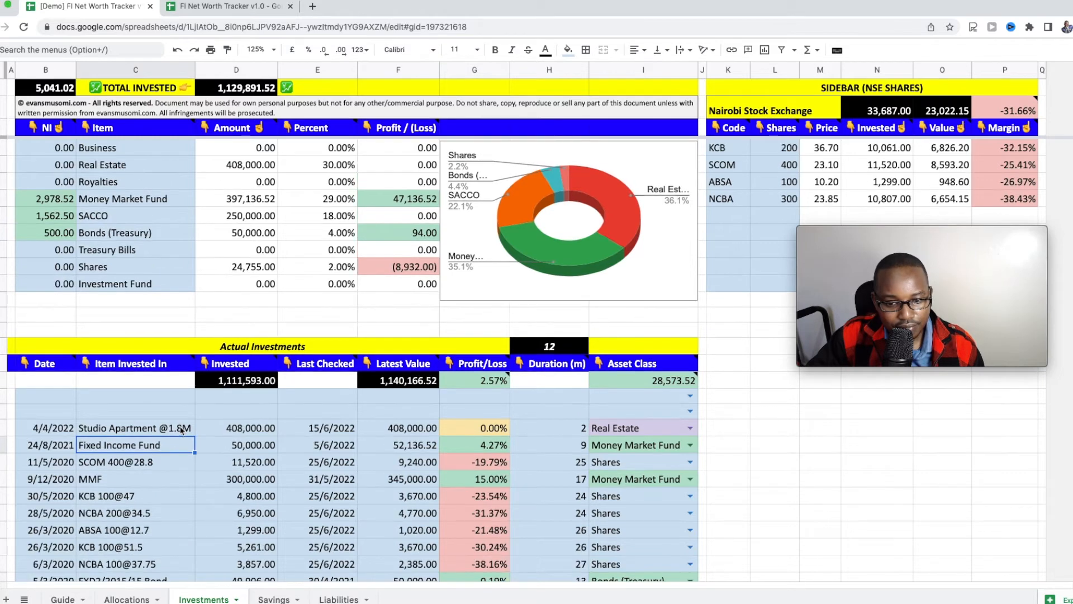
left_click(181, 429)
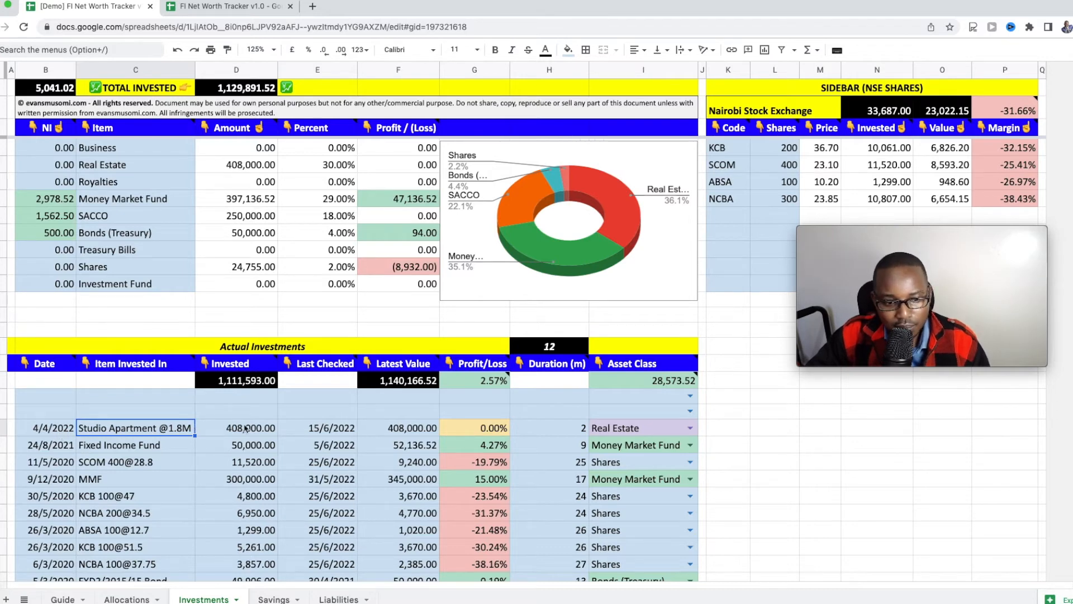
left_click(247, 429)
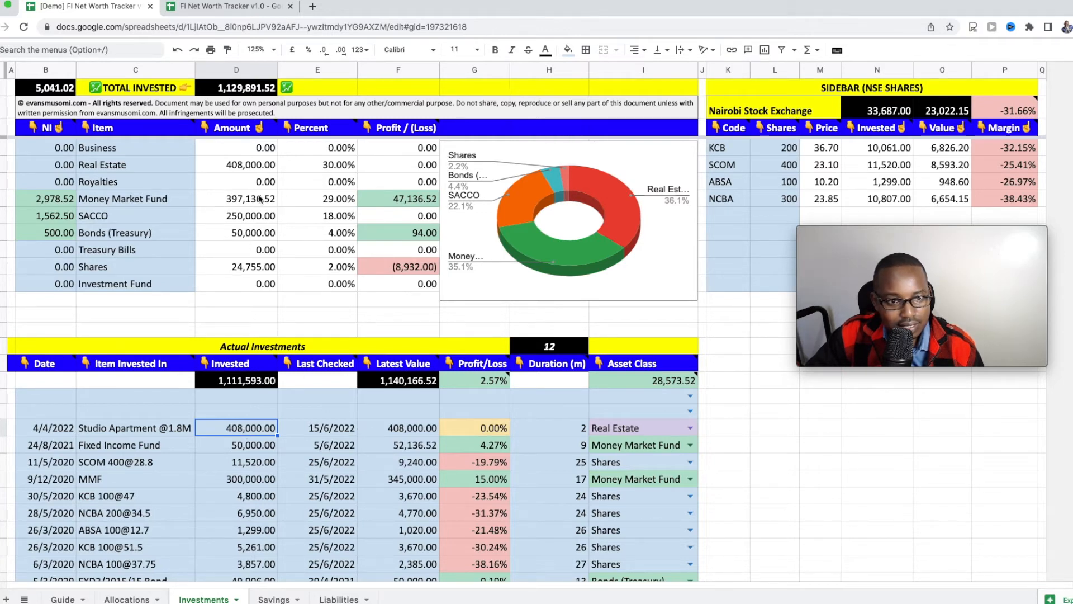
left_click(251, 167)
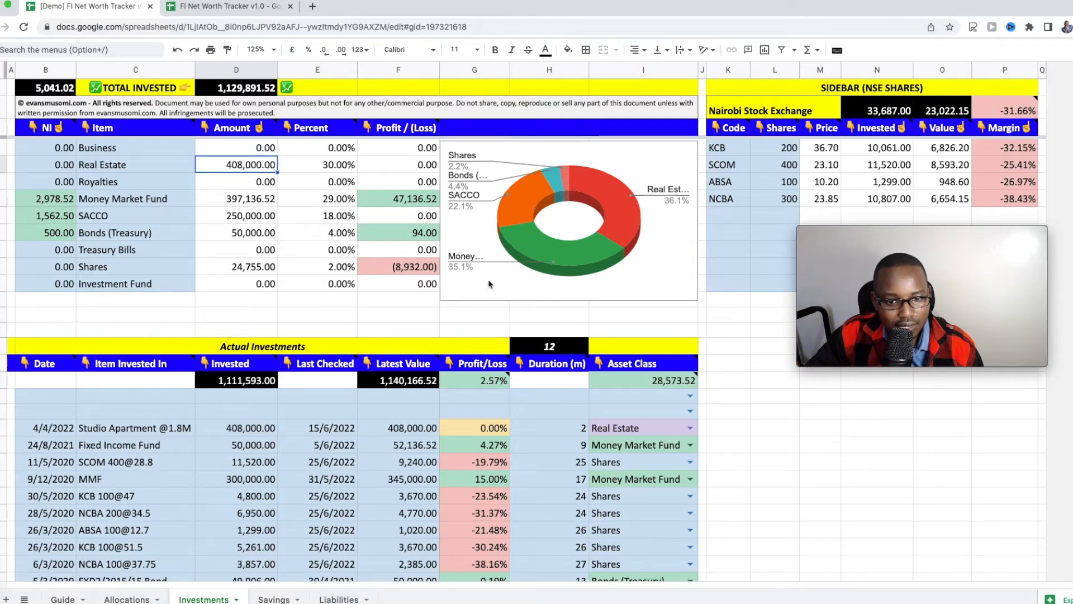
Step: Explain the number-of-investments note and the NI values for Shares and Real Estate
left_click(561, 348)
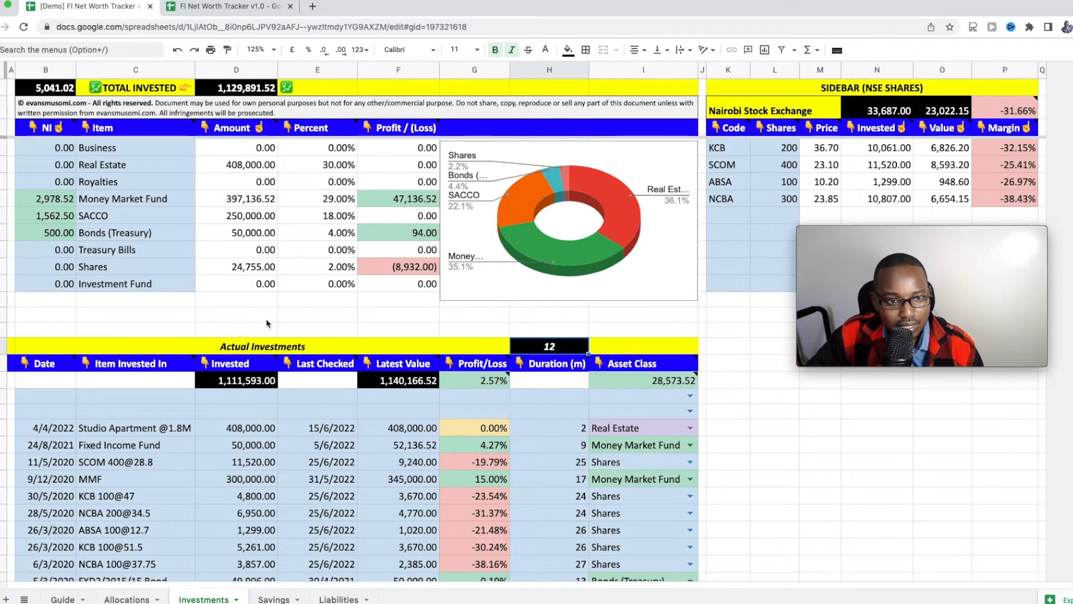
mouse_move(231, 93)
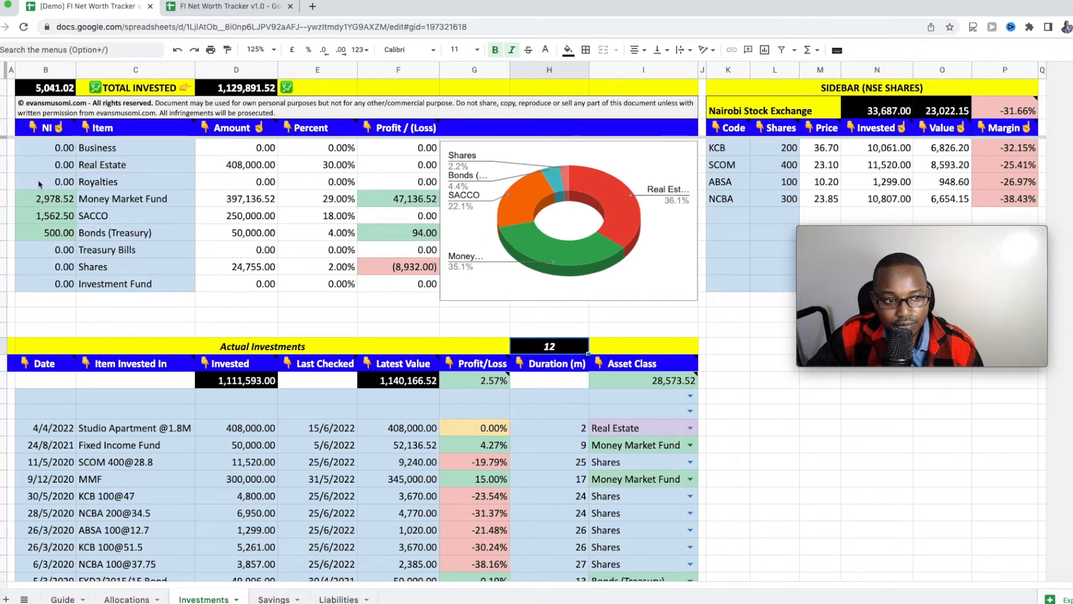
left_click(51, 270)
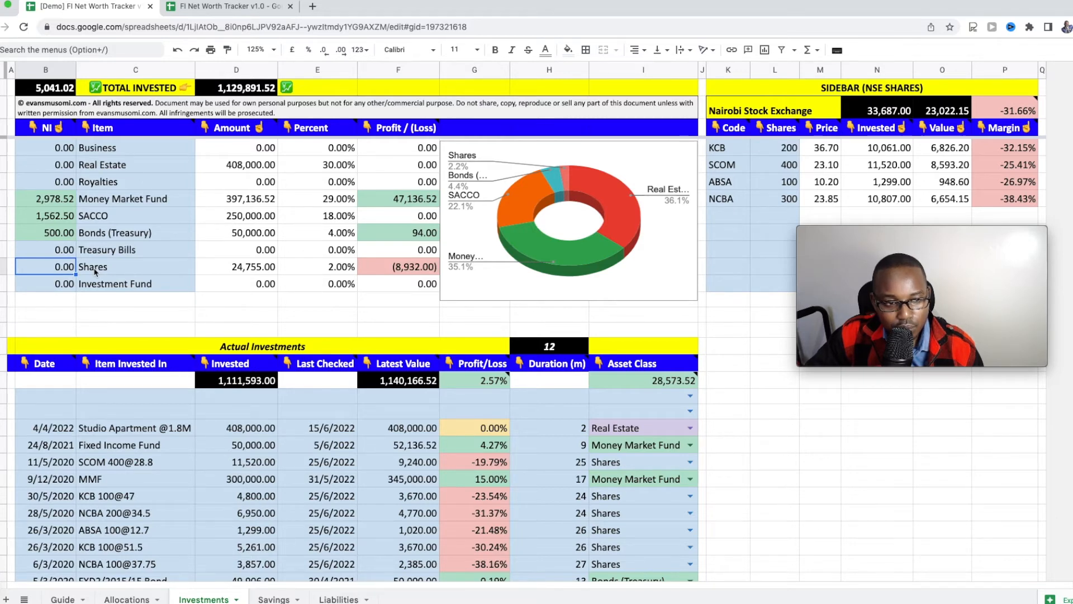
left_click(65, 168)
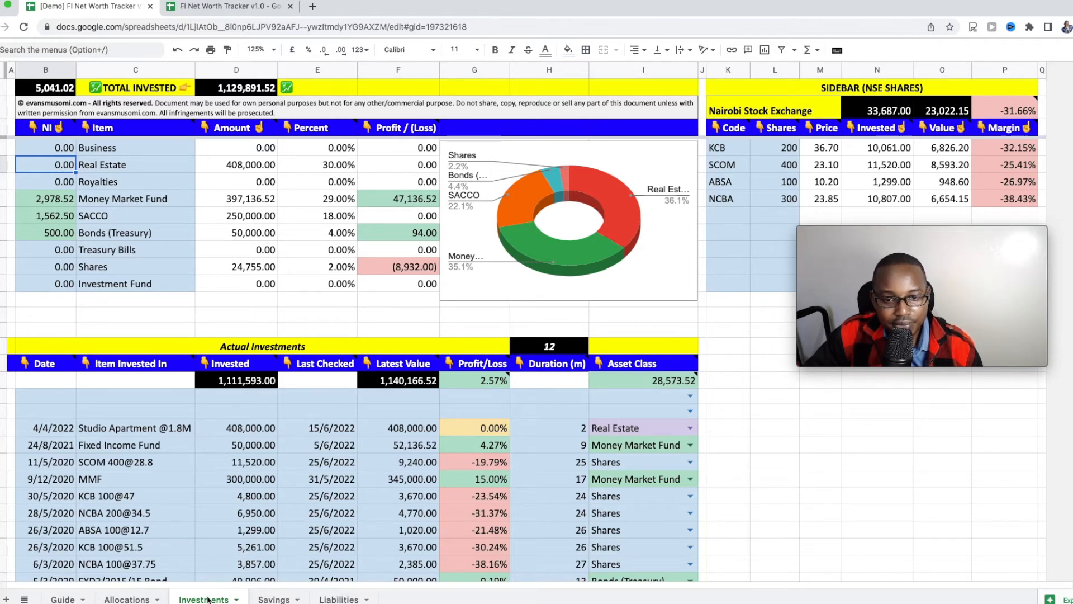
left_click(127, 599)
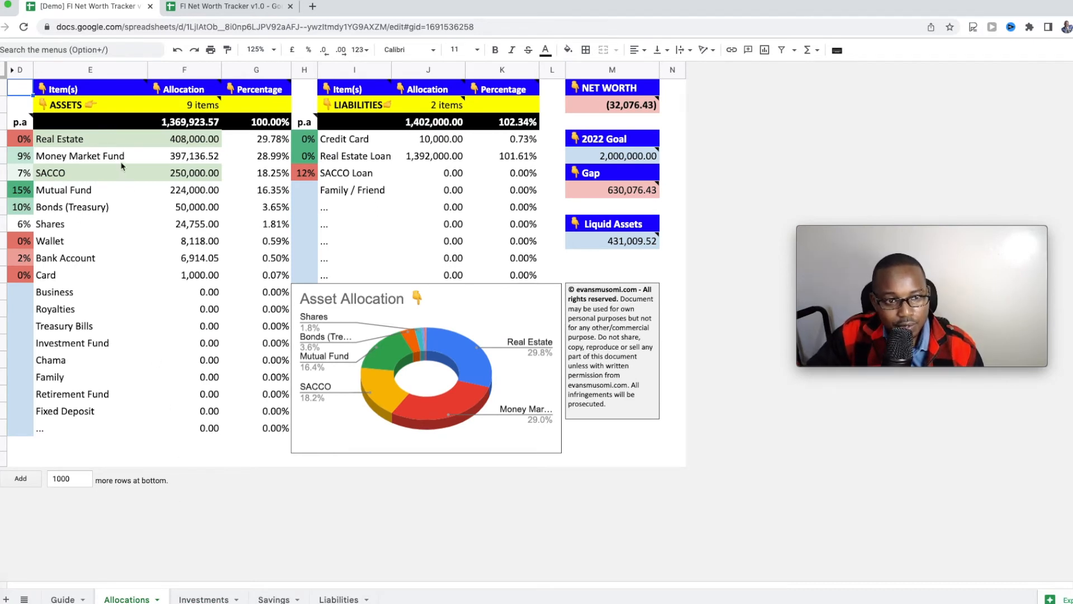
left_click(189, 107)
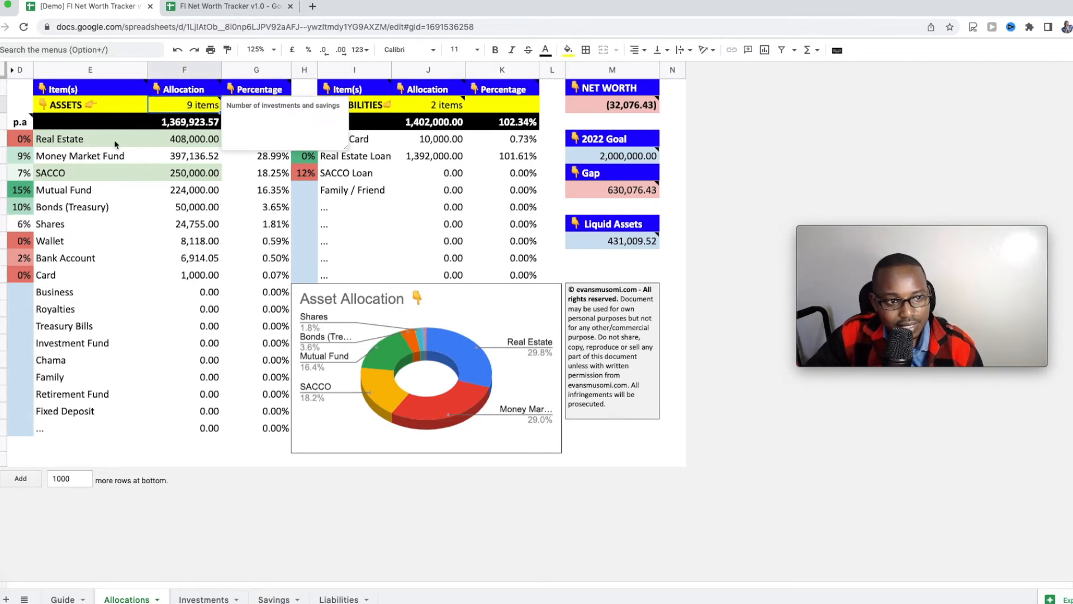
left_click(174, 125)
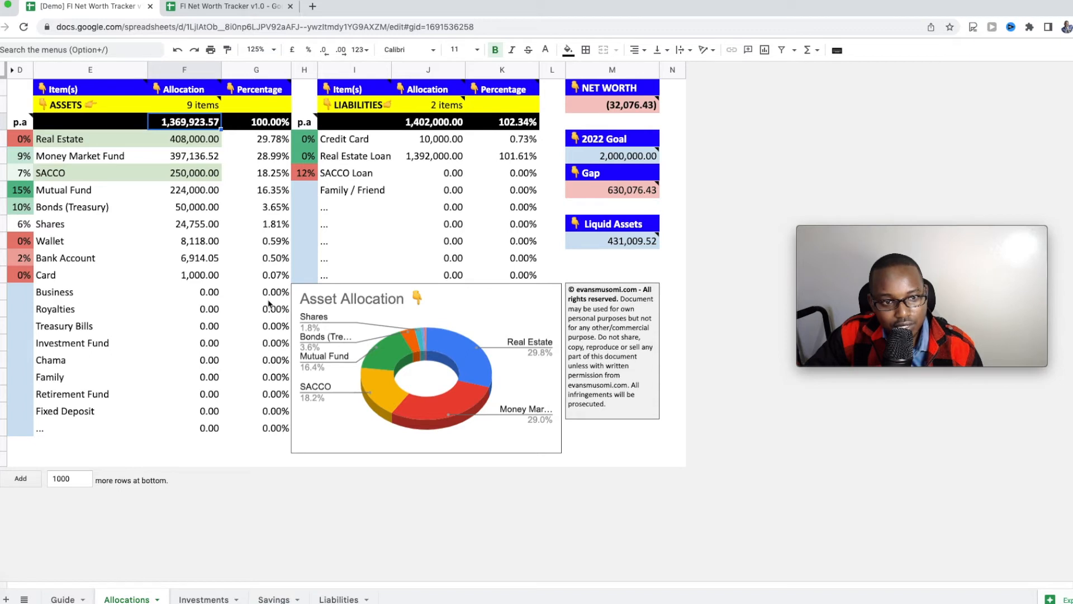
left_click(17, 144)
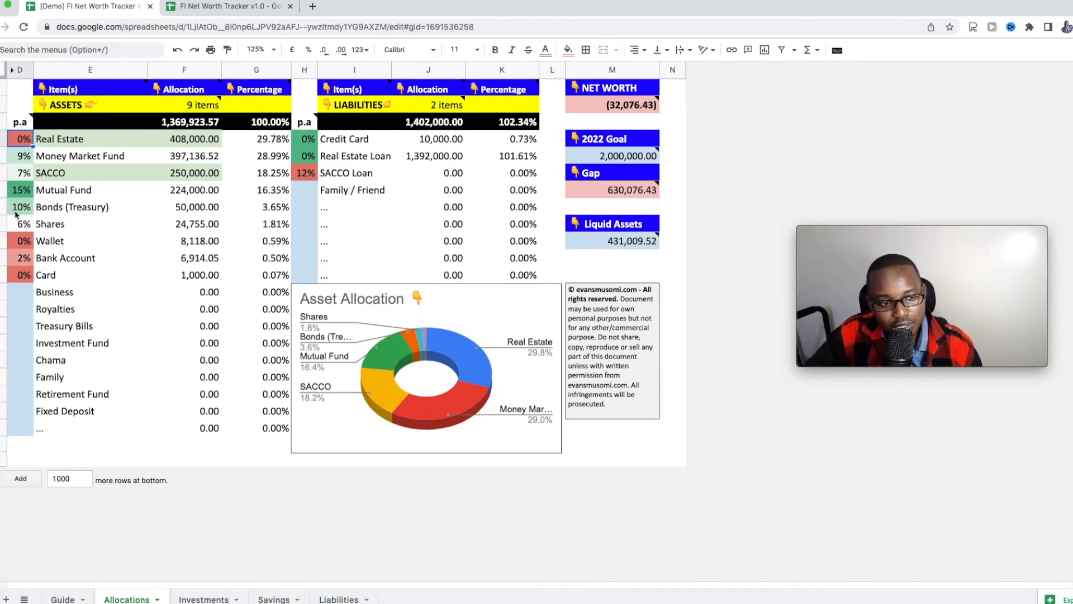
left_click(18, 274)
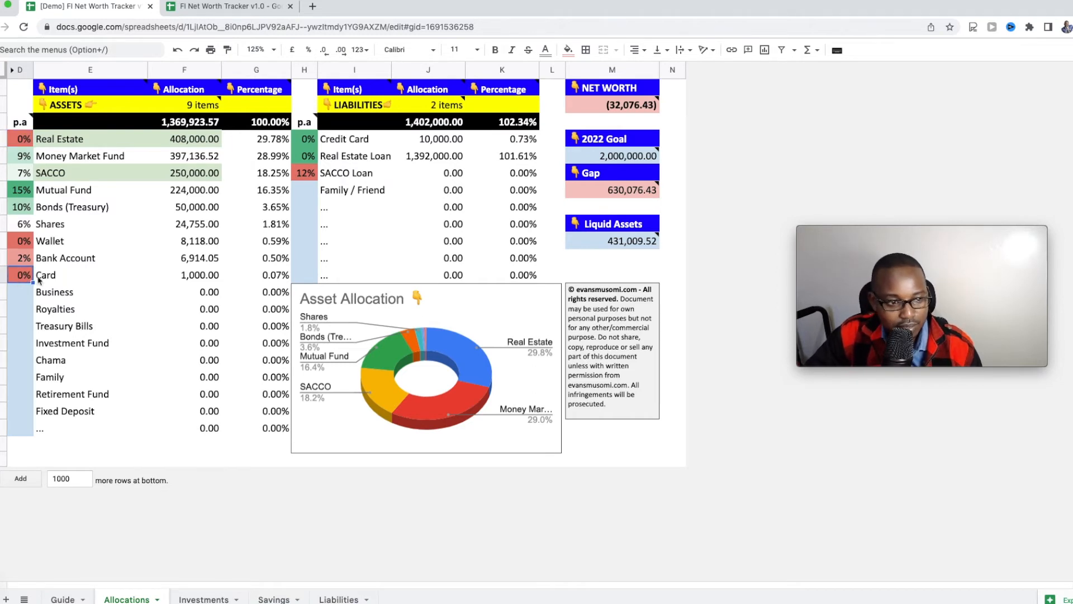
left_click(44, 279)
left_click(30, 280)
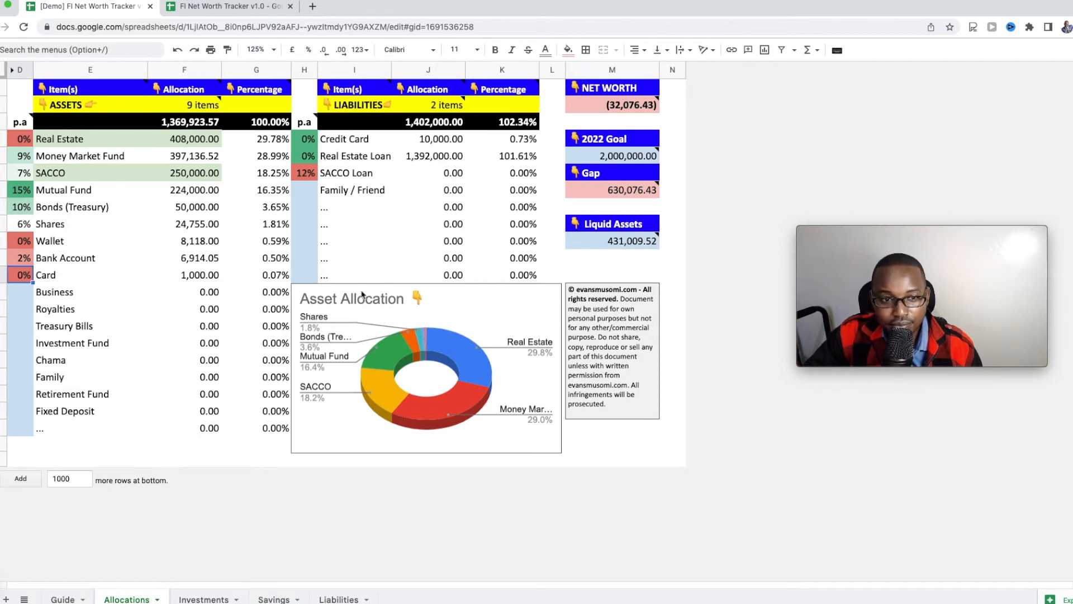
left_click(367, 202)
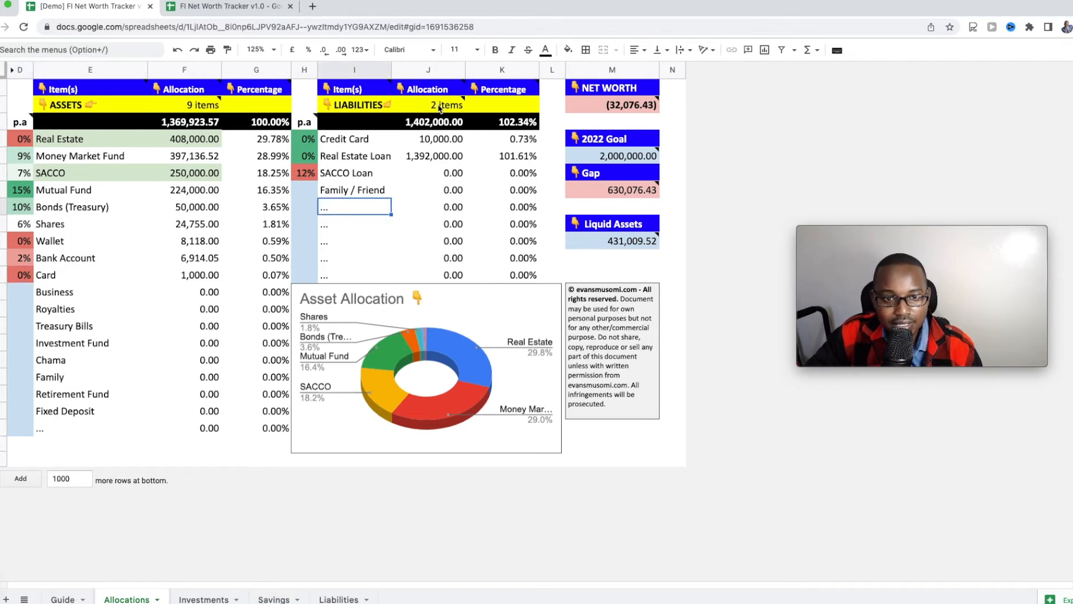
left_click(438, 109)
left_click(362, 143)
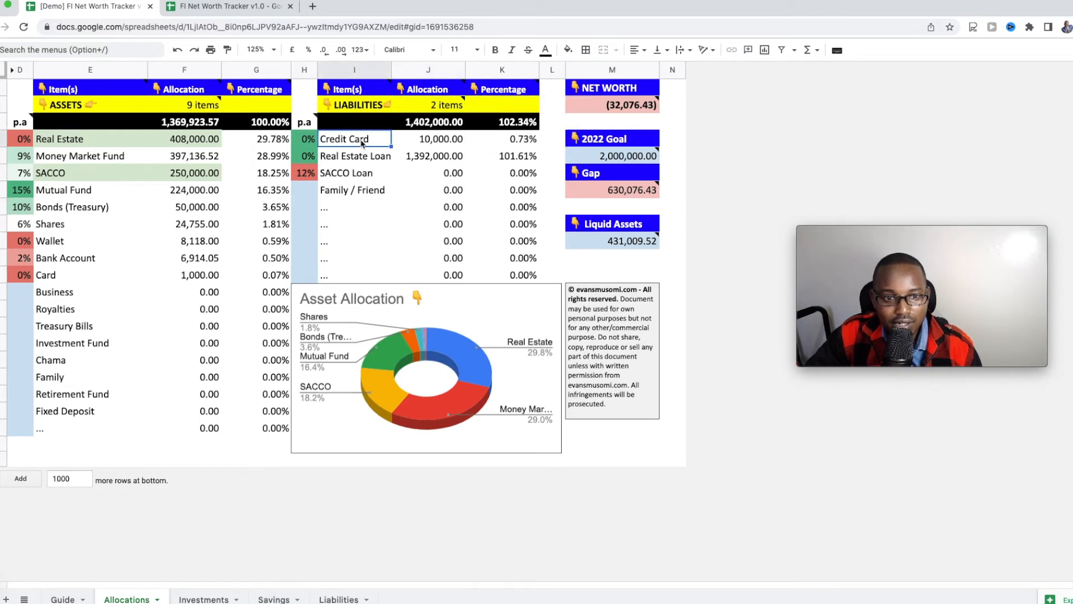
left_click(361, 161)
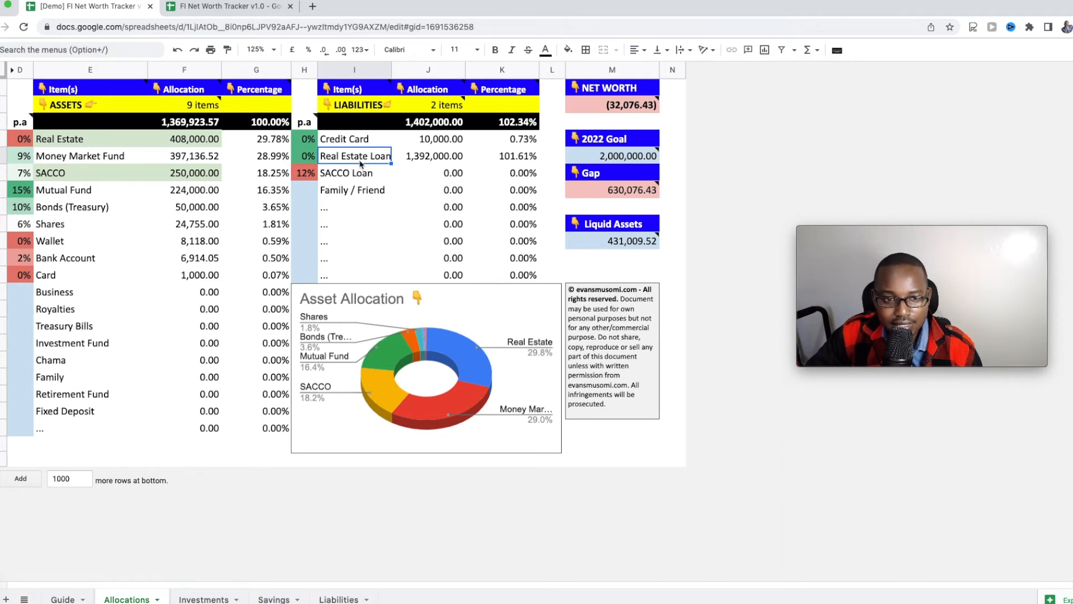
left_click(308, 178)
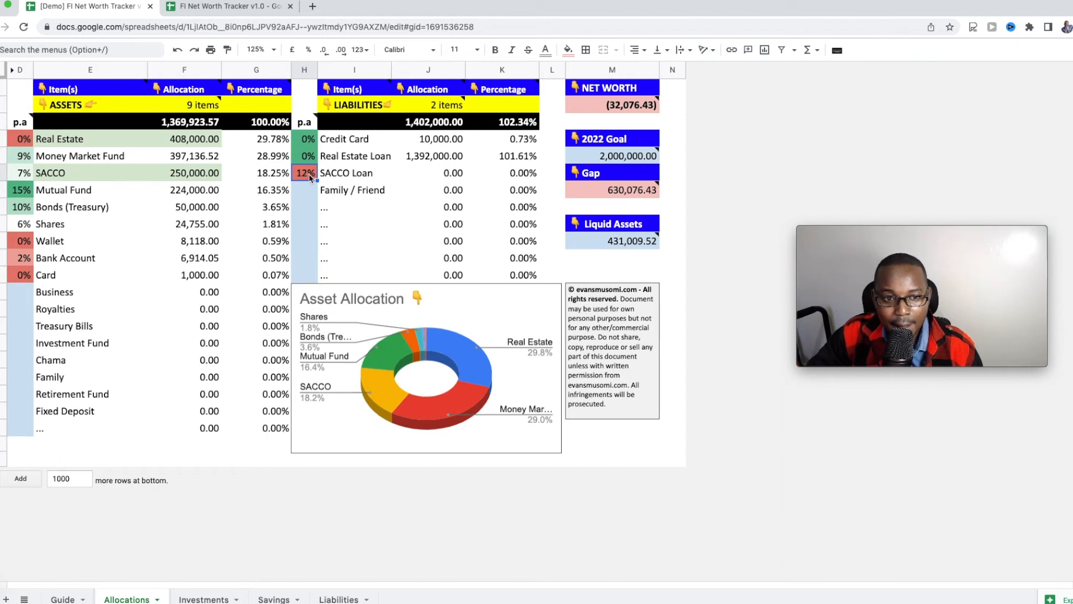
left_click(311, 159)
left_click(312, 141)
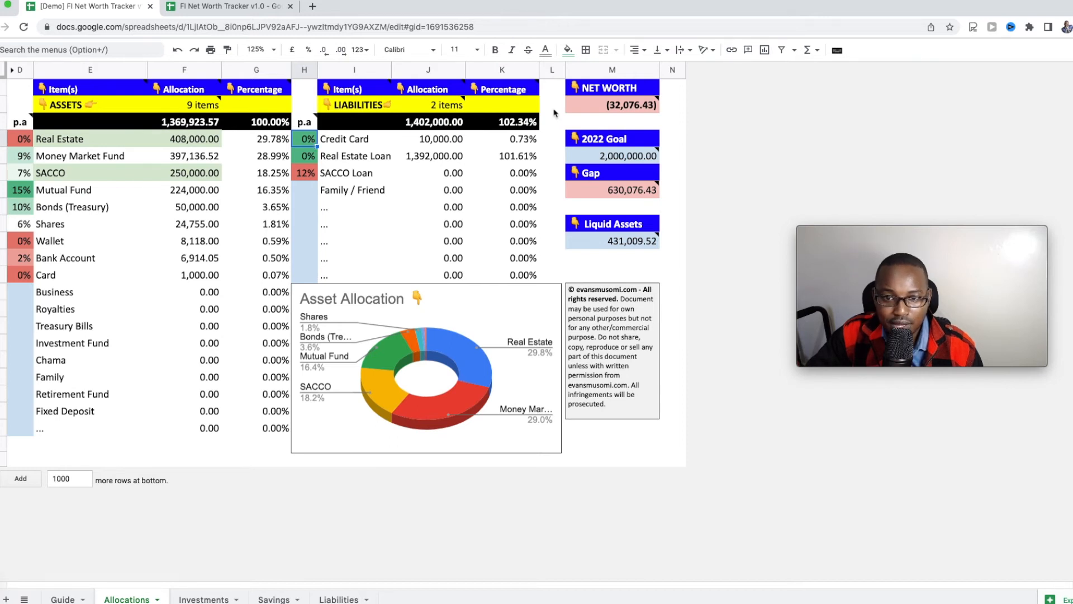
left_click(588, 108)
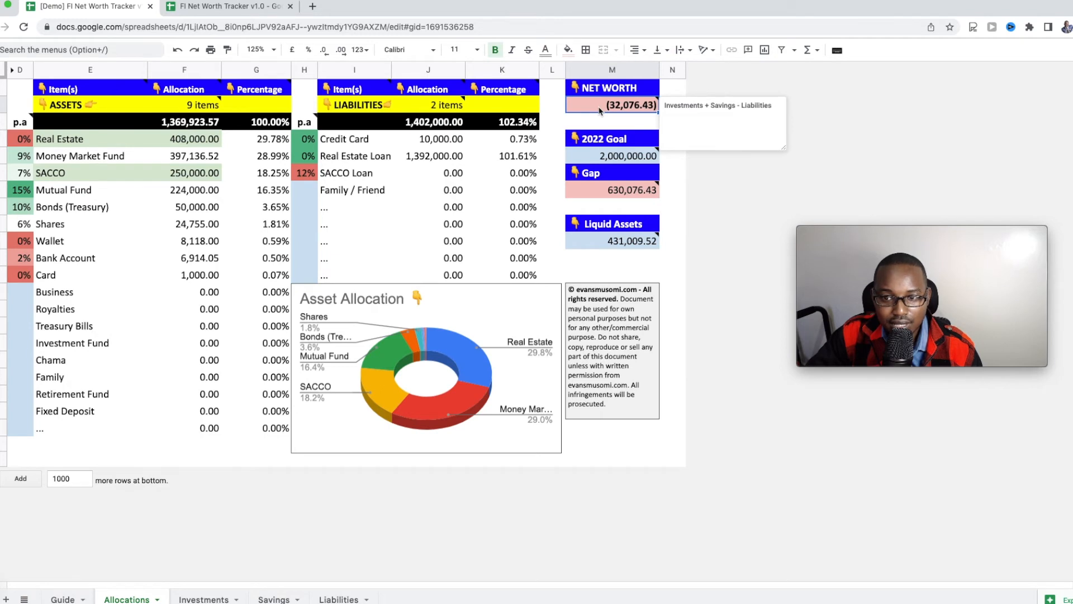
Step: Read the Net Worth, 2022 Goal, Gap and Liquid Assets notes and the Liquid Assets formula
mouse_move(199, 128)
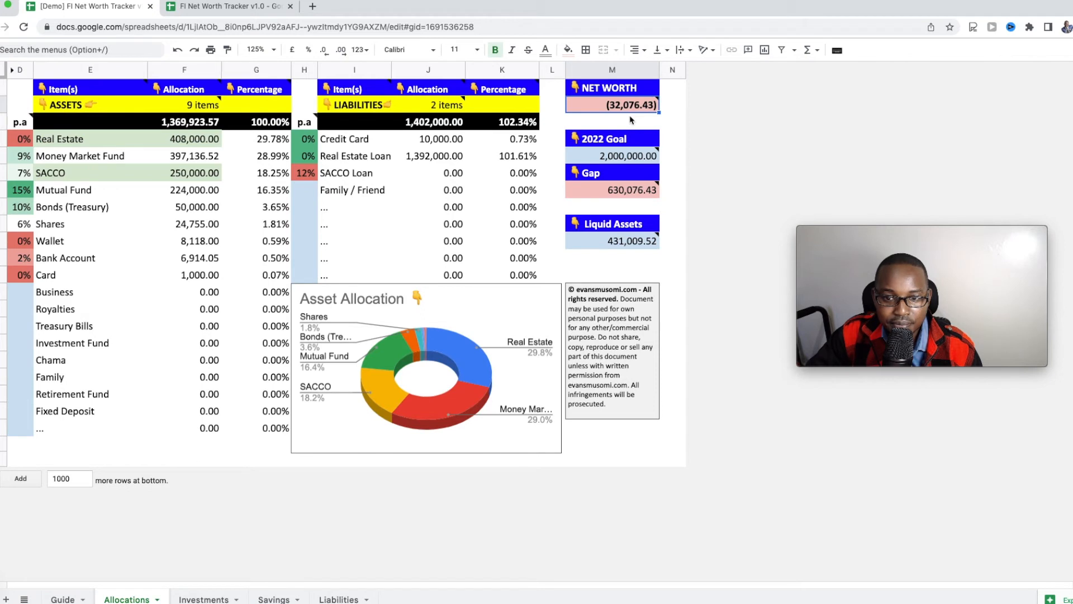
left_click(649, 161)
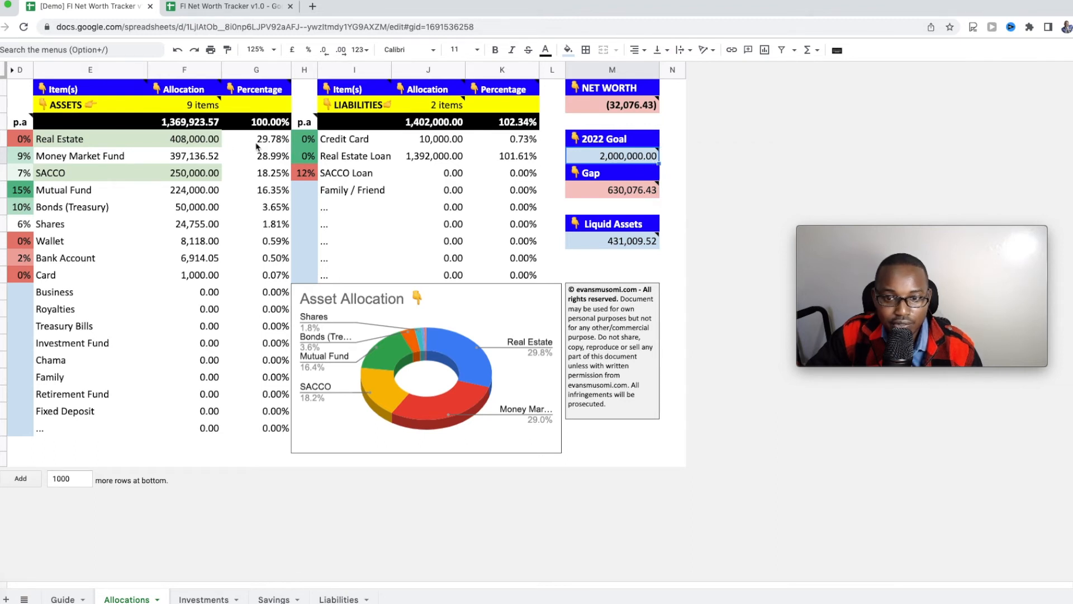
left_click(615, 195)
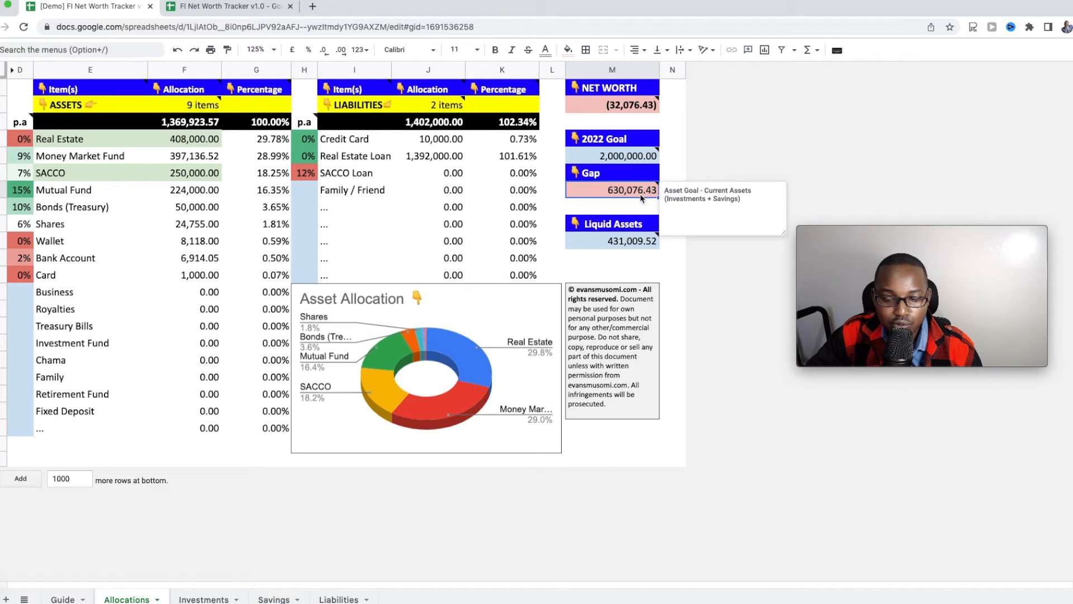
left_click(642, 246)
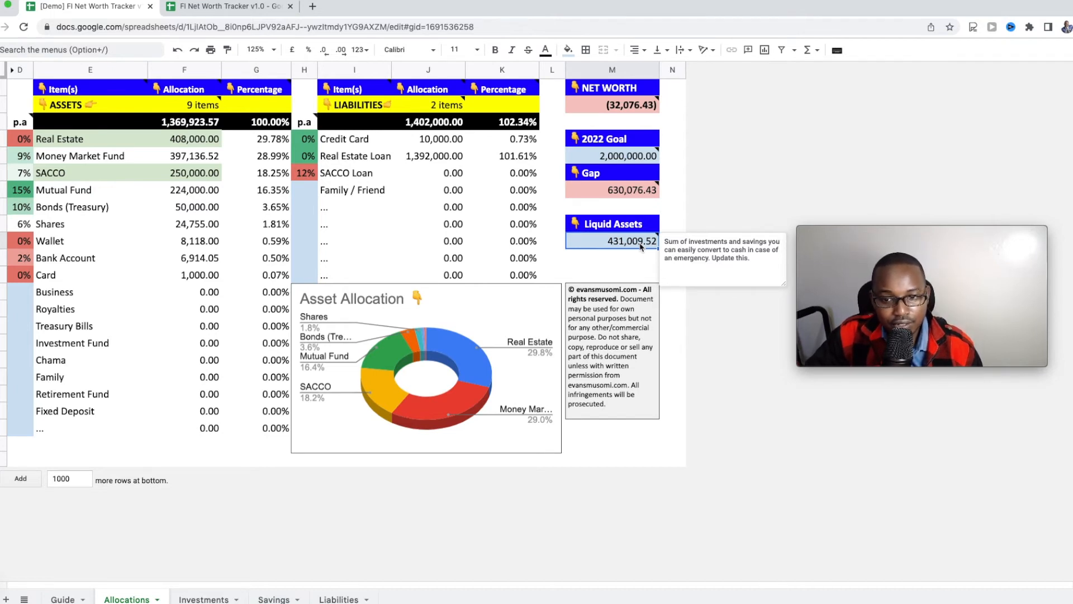
double_click(641, 246)
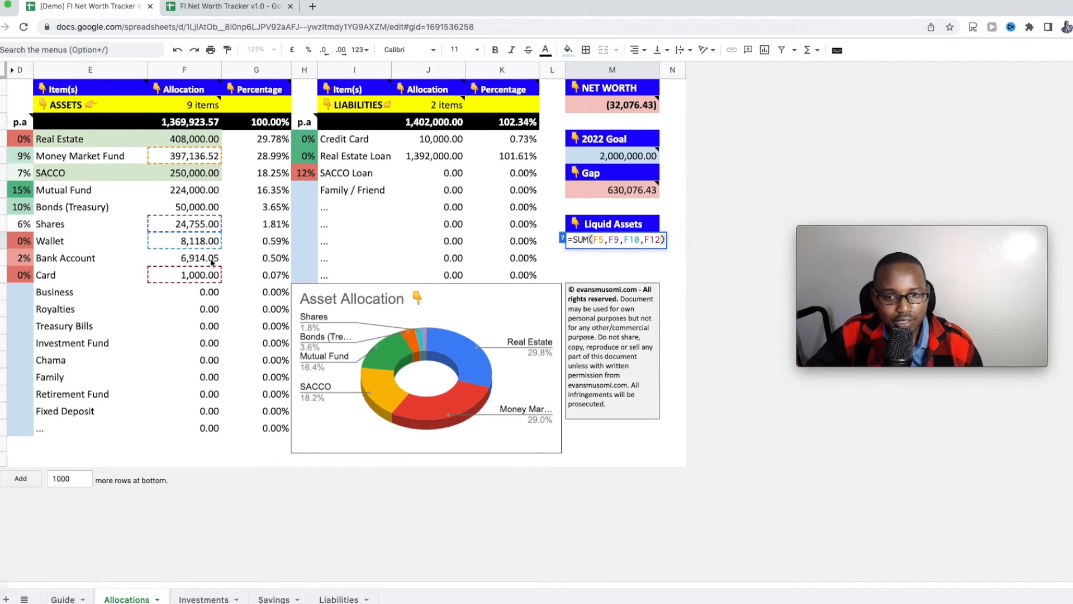
key("Return")
Step: Select and deselect the Asset Allocation chart, then switch to the FI Net Worth Tracker v1.0 copy
left_click(437, 428)
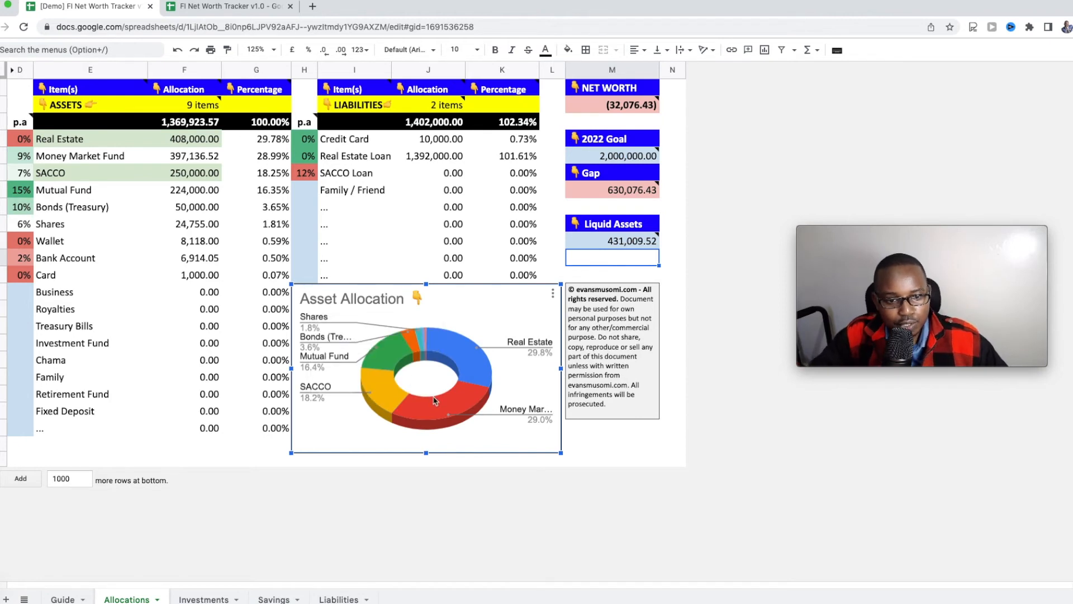
mouse_move(423, 343)
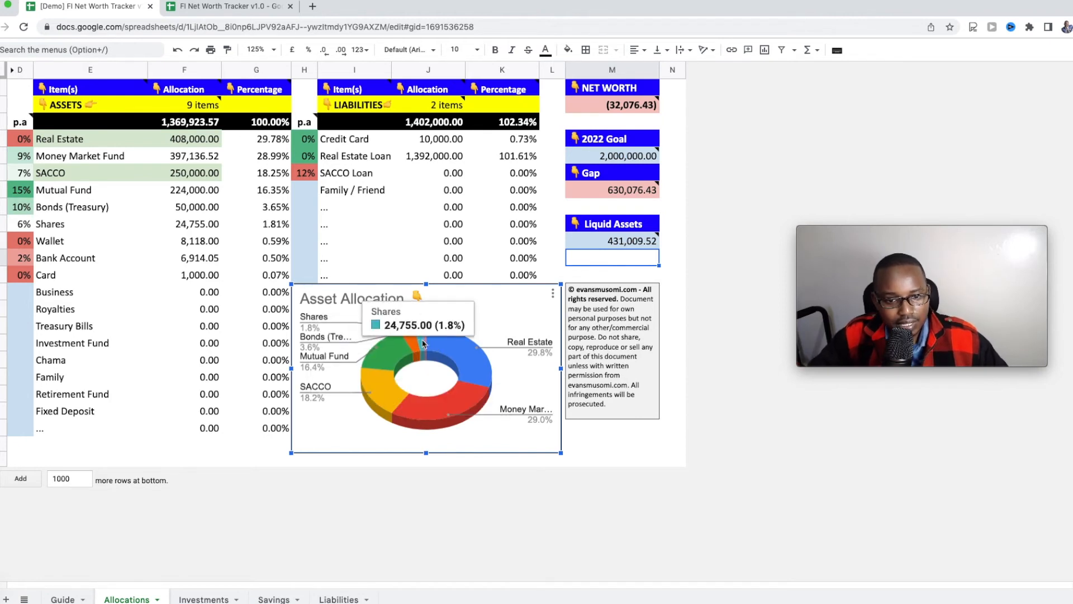
left_click(390, 465)
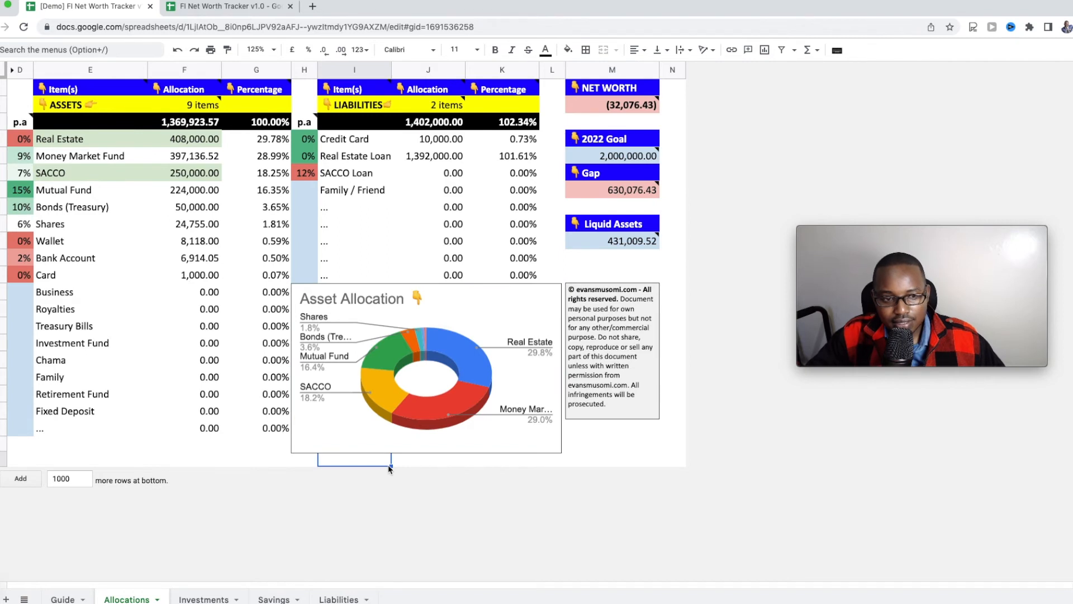
left_click(410, 462)
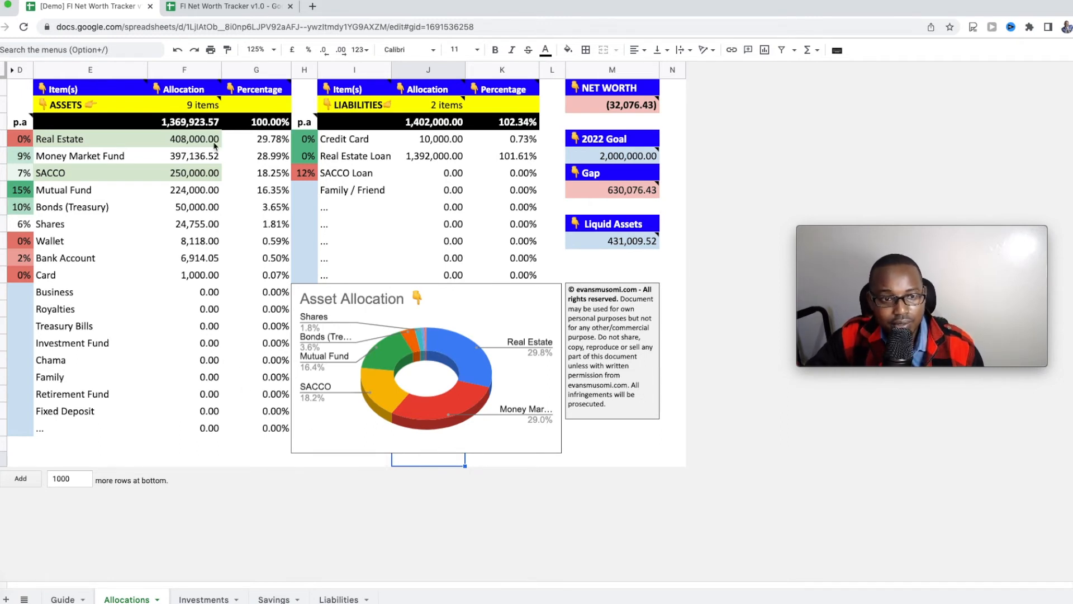
left_click(227, 14)
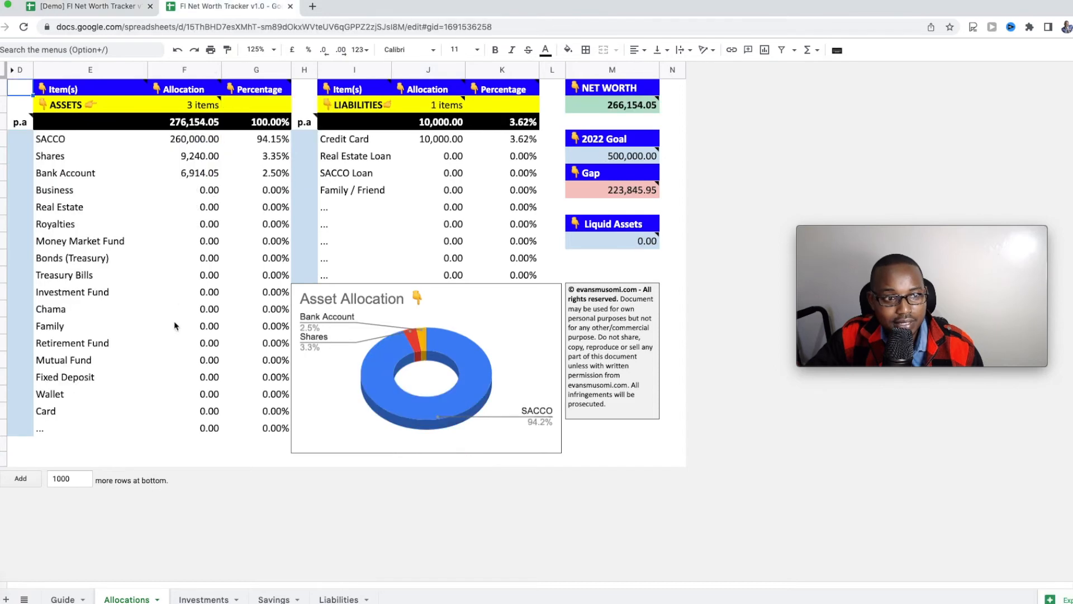
Step: Glance at the v1.0 Guide, then select the SACCO and liabilities p.a cells on Allocations
left_click(63, 598)
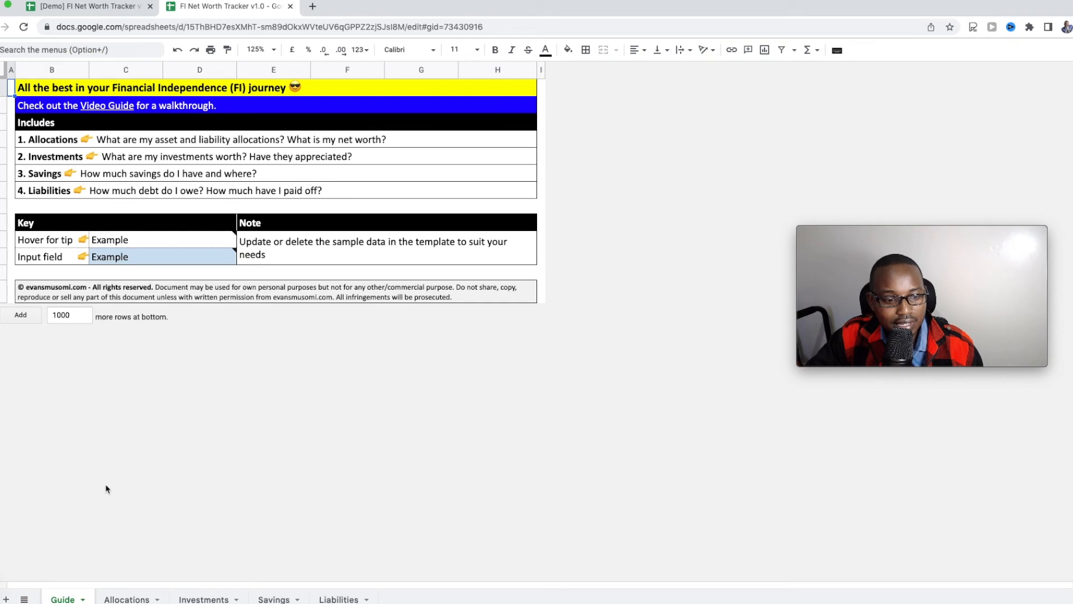
left_click(127, 599)
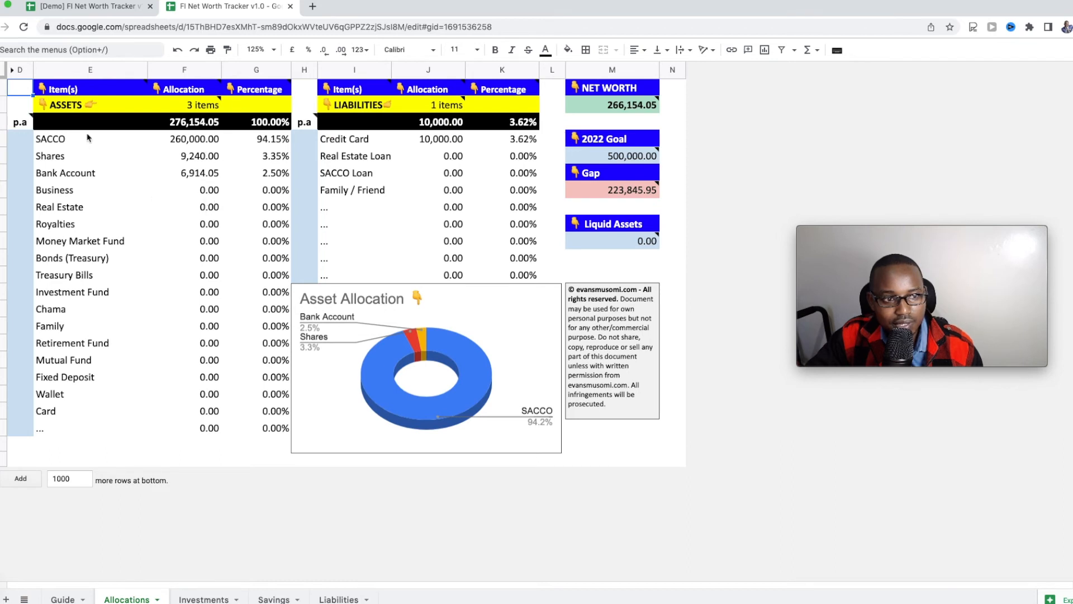
left_click(21, 141)
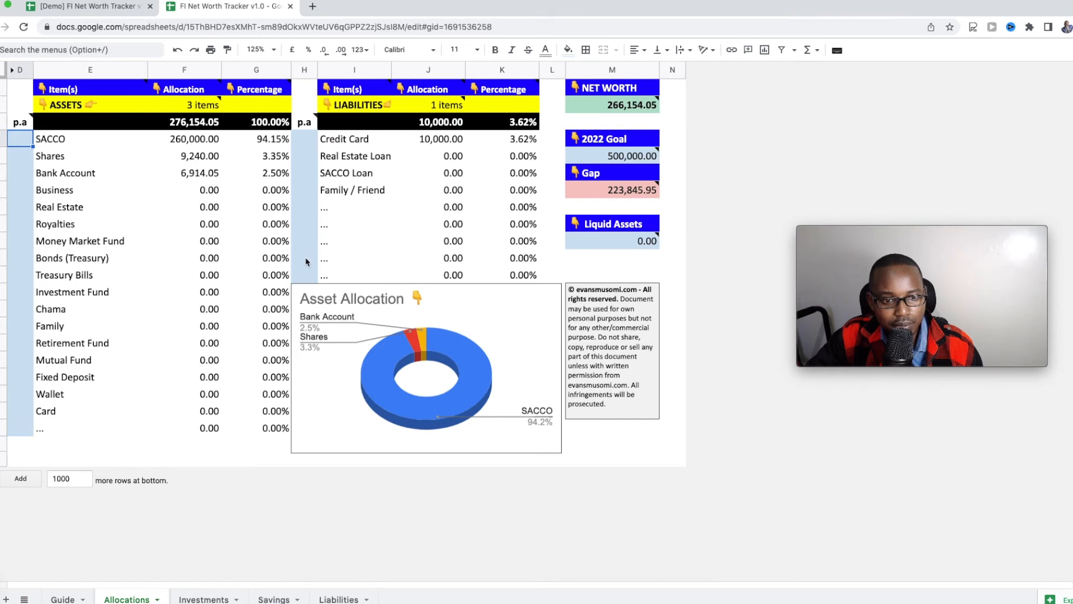
left_click(306, 278)
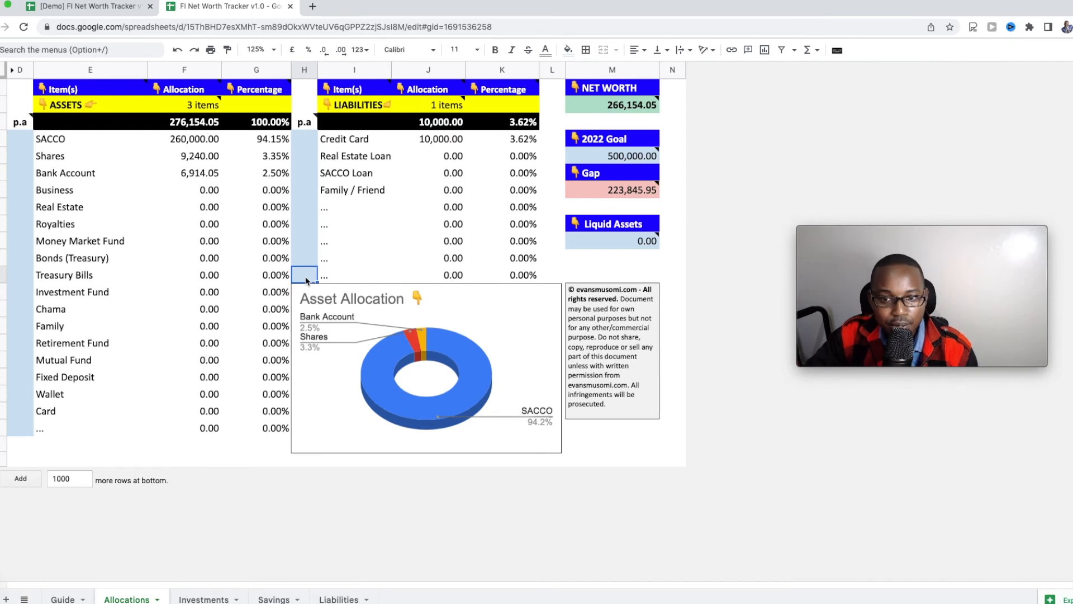
Step: Review the 2022 Goal of 500,000.00 and the Liquid Assets note, then open Investments
left_click(612, 157)
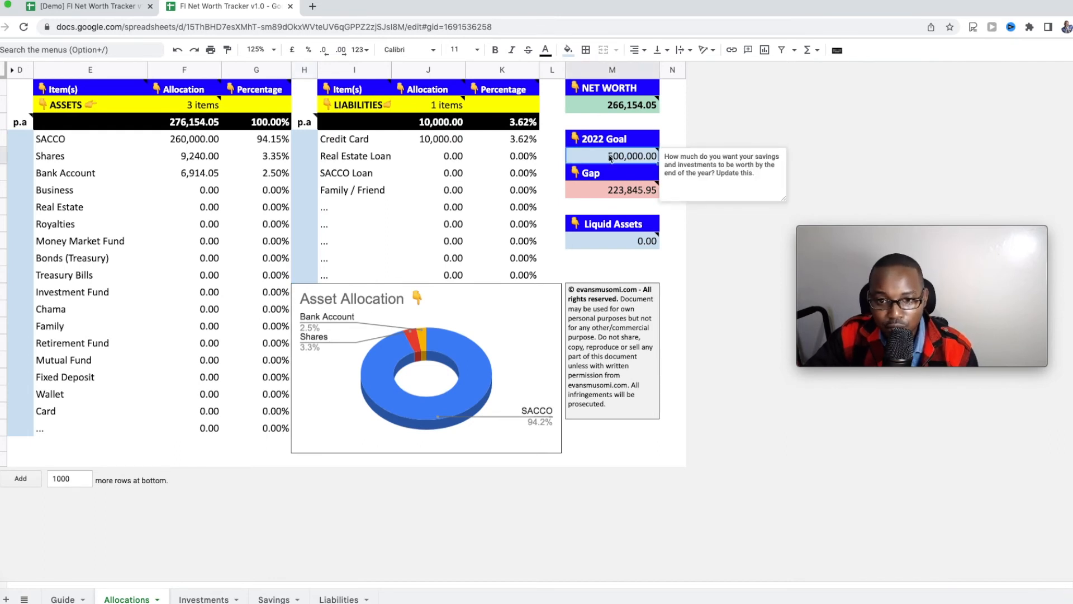
left_click(605, 247)
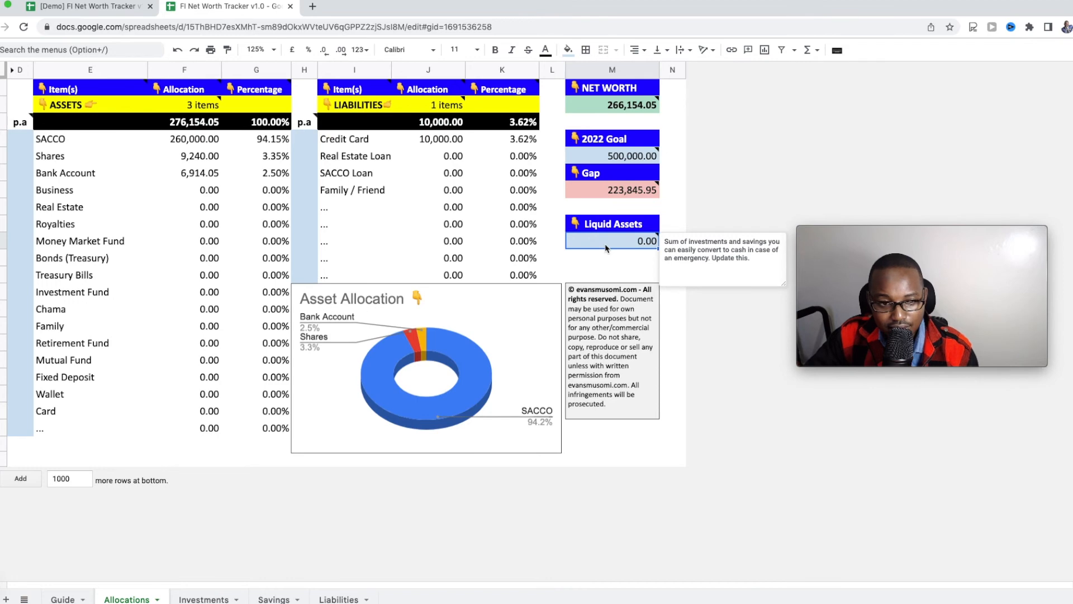
left_click(199, 599)
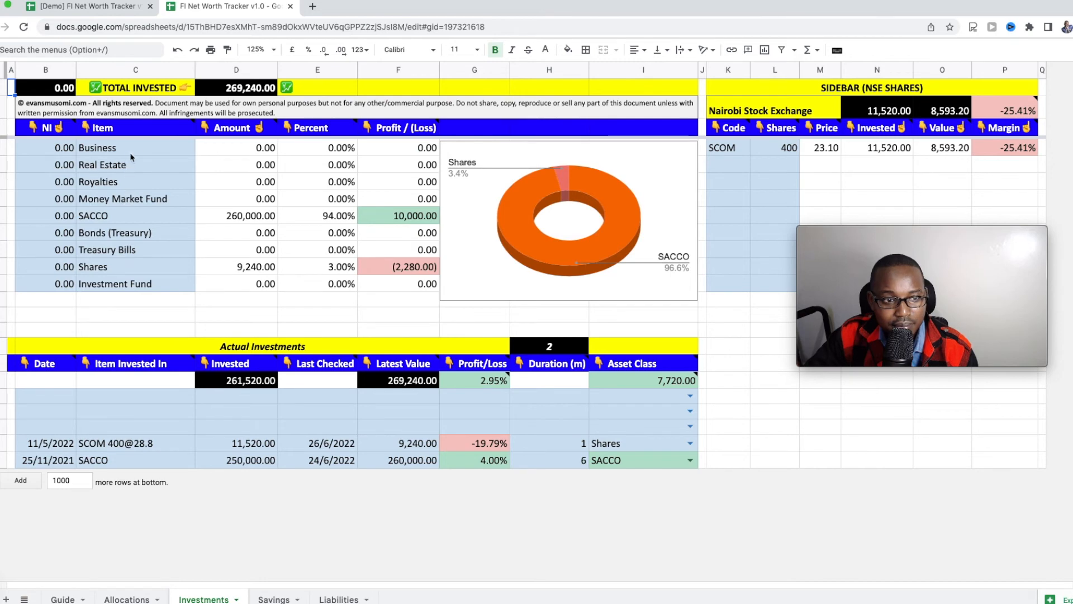
left_click_drag(141, 151, 136, 290)
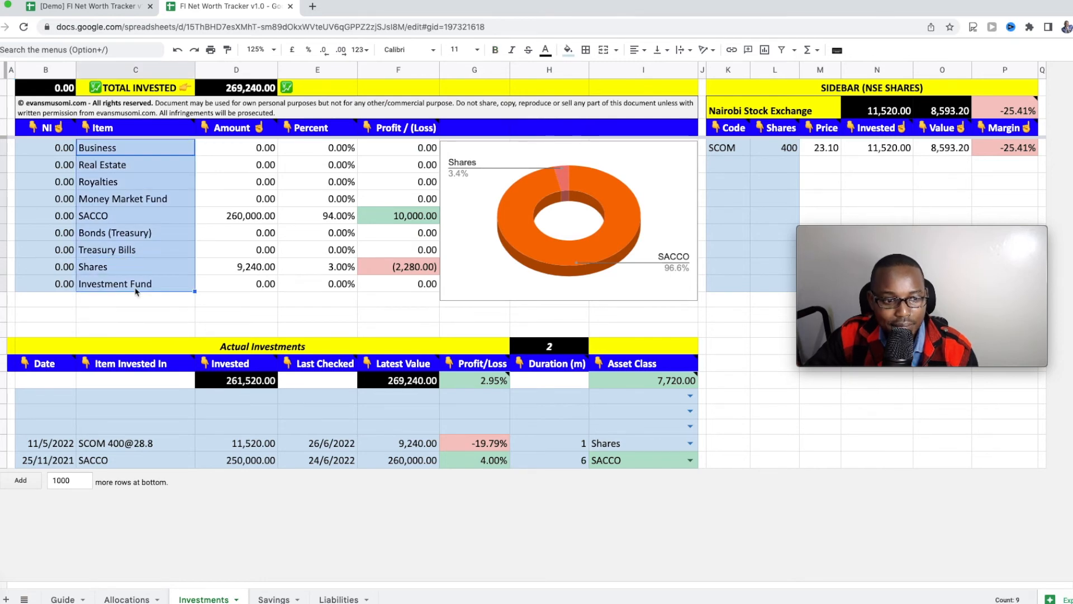
left_click(114, 445)
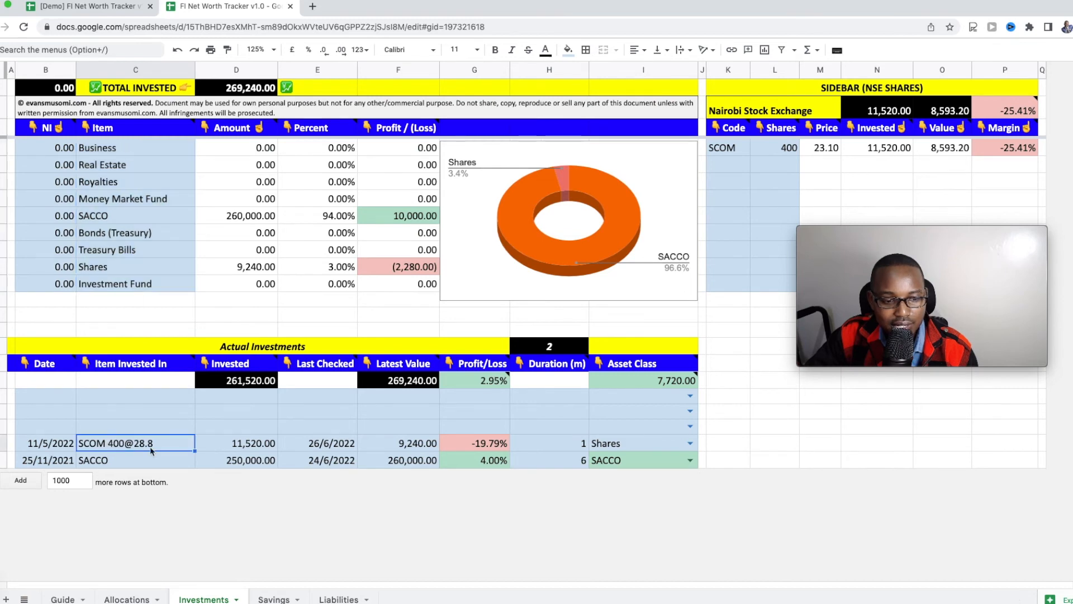
left_click(180, 462)
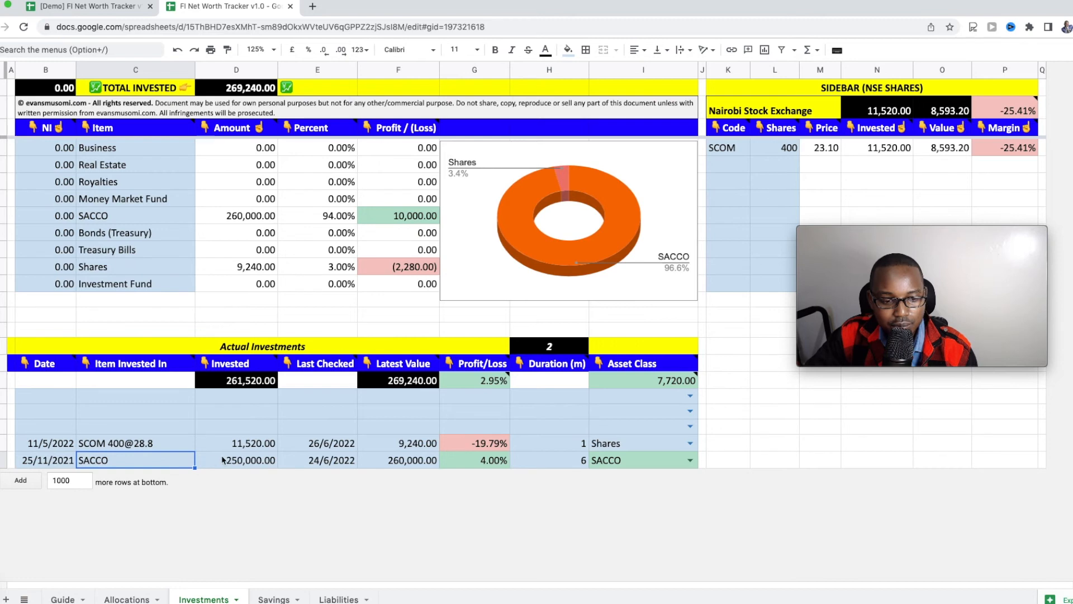
left_click(691, 442)
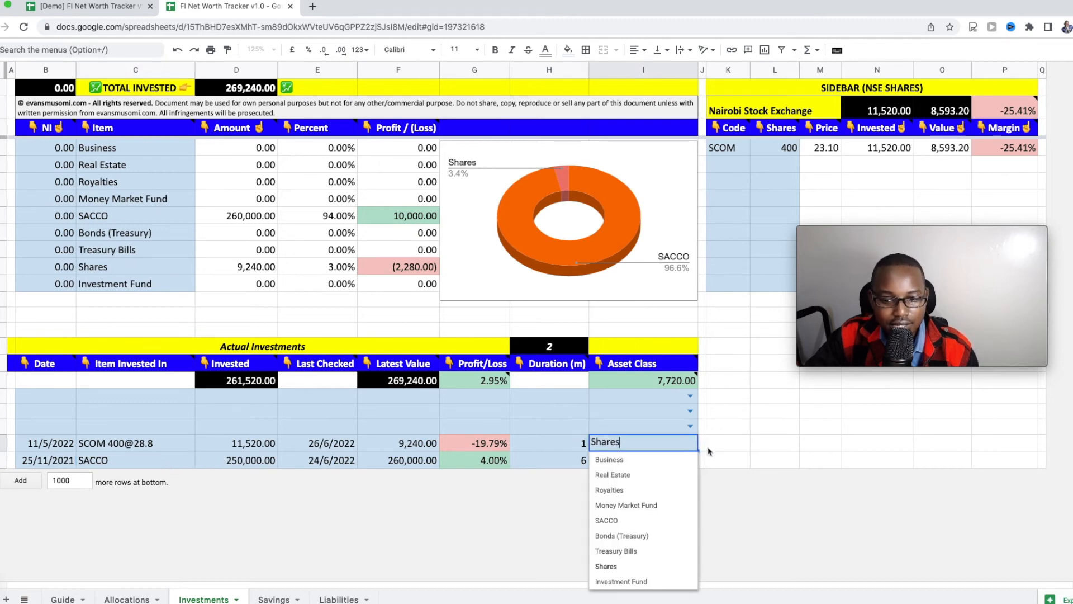
left_click(703, 446)
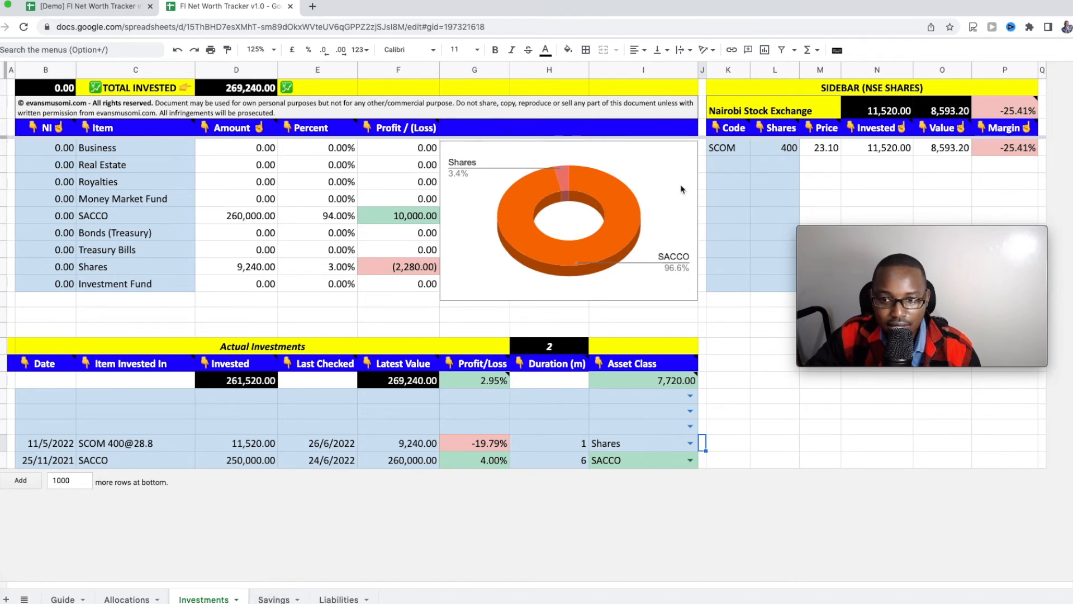
left_click(725, 167)
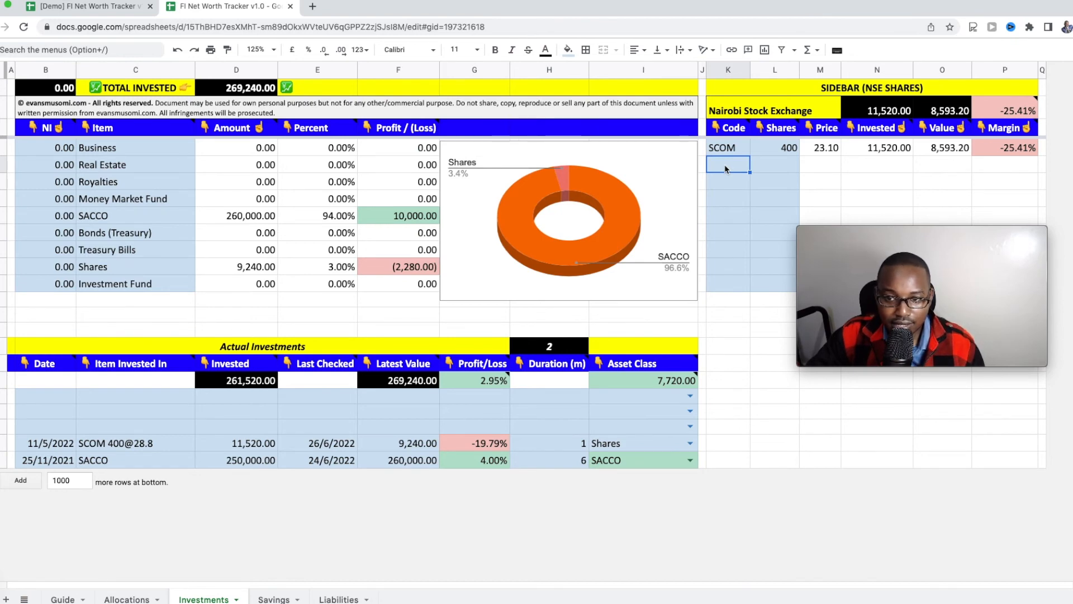
Step: Add a trial KCB code to the NSE shares sidebar, then delete it, leaving only SCOM
type("KCB")
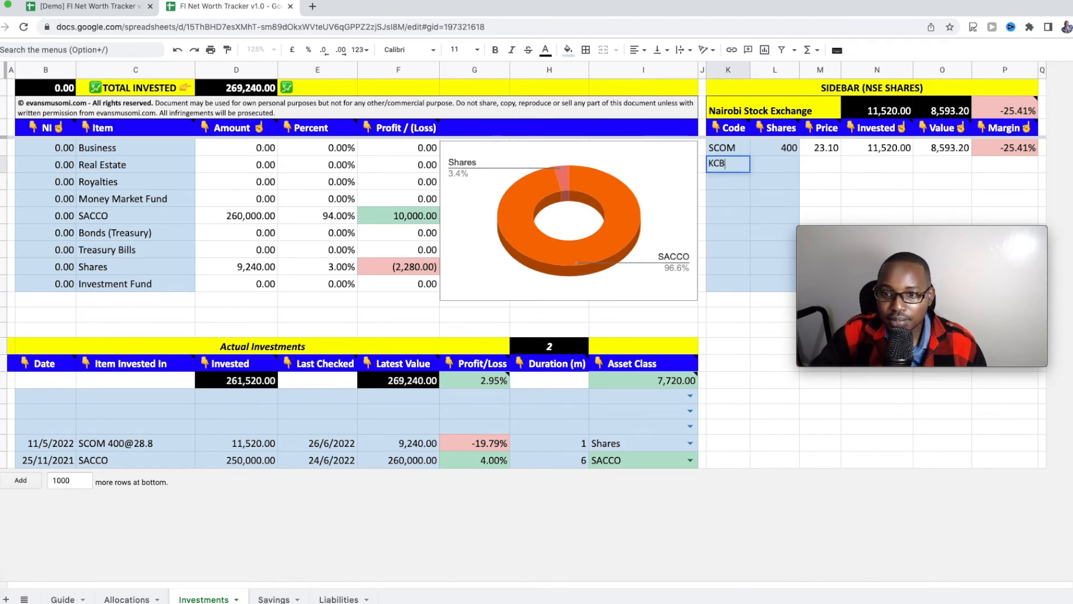
key("Return")
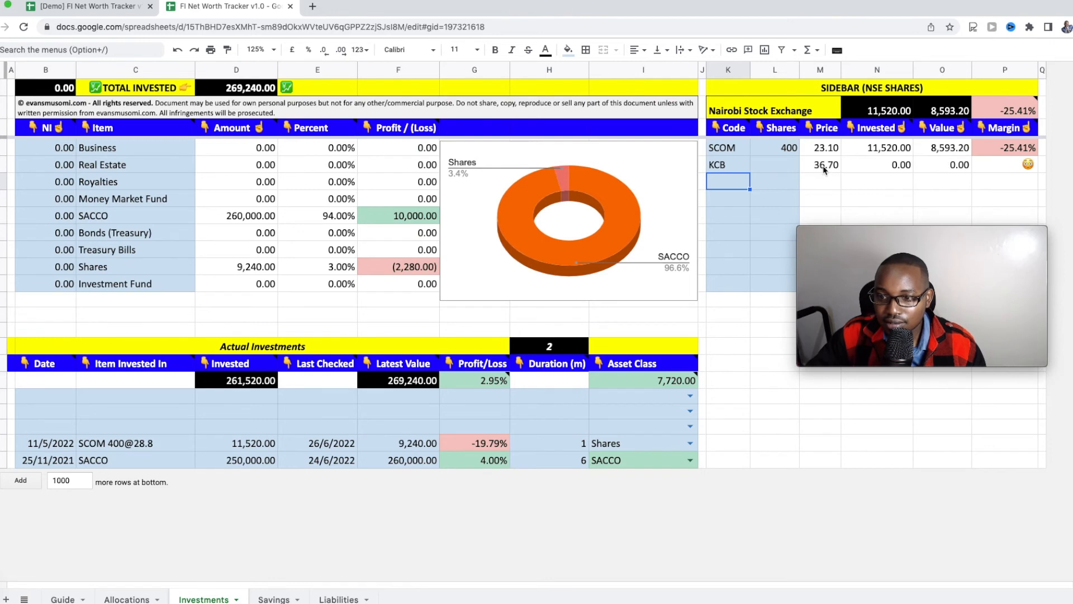
left_click(735, 168)
key("Delete")
mouse_move(470, 390)
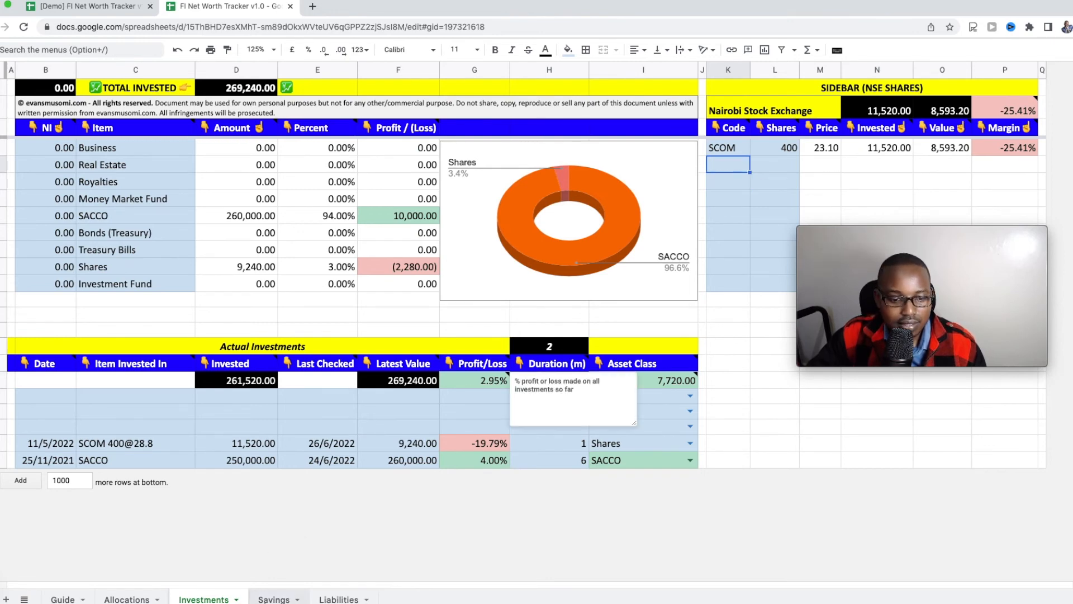
left_click(274, 599)
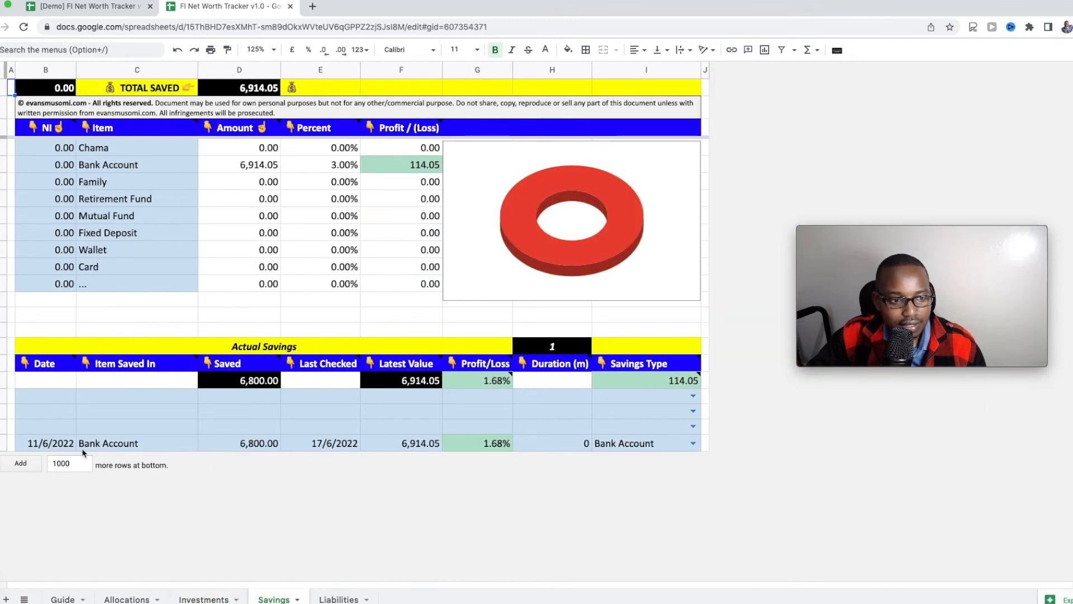
Step: Walk through the Bank Account savings entry: 11/6/2022, 6,800.00 saved, latest value 6,914.05
left_click_drag(122, 154, 112, 284)
left_click(132, 439)
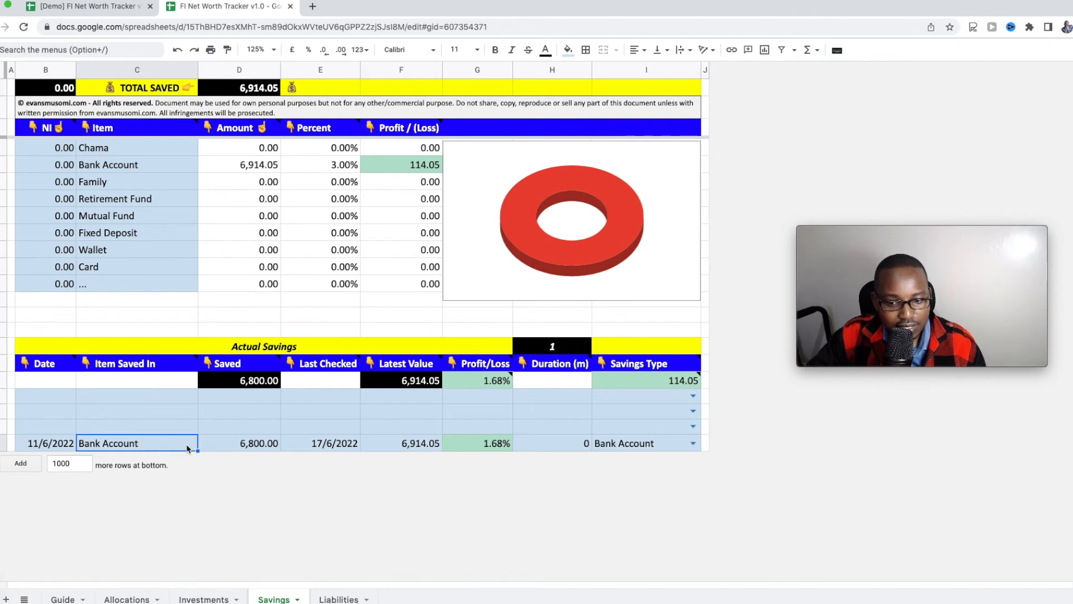
left_click(27, 446)
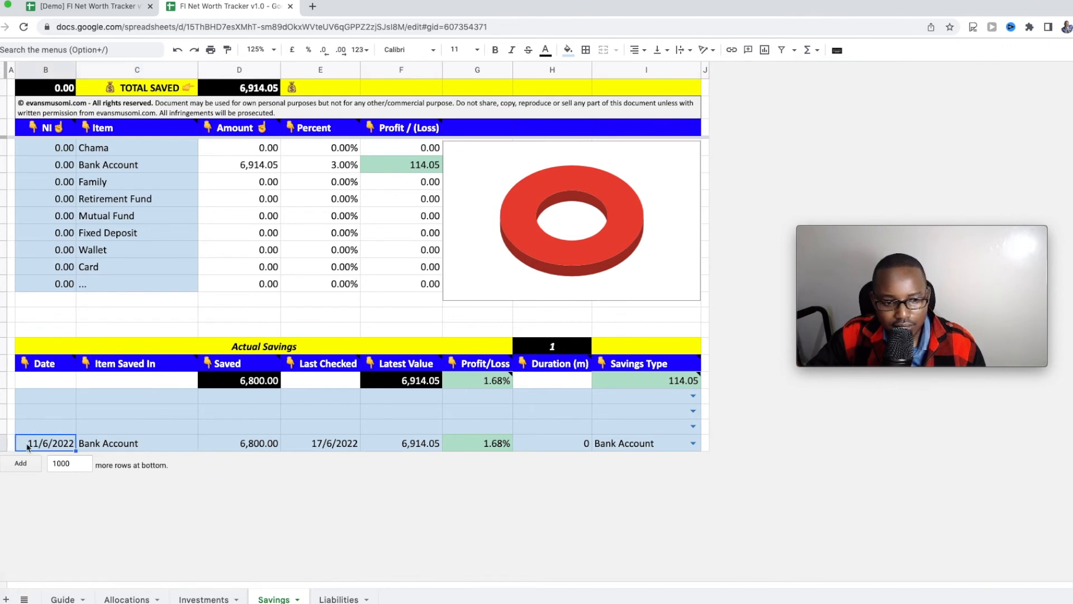
left_click(241, 446)
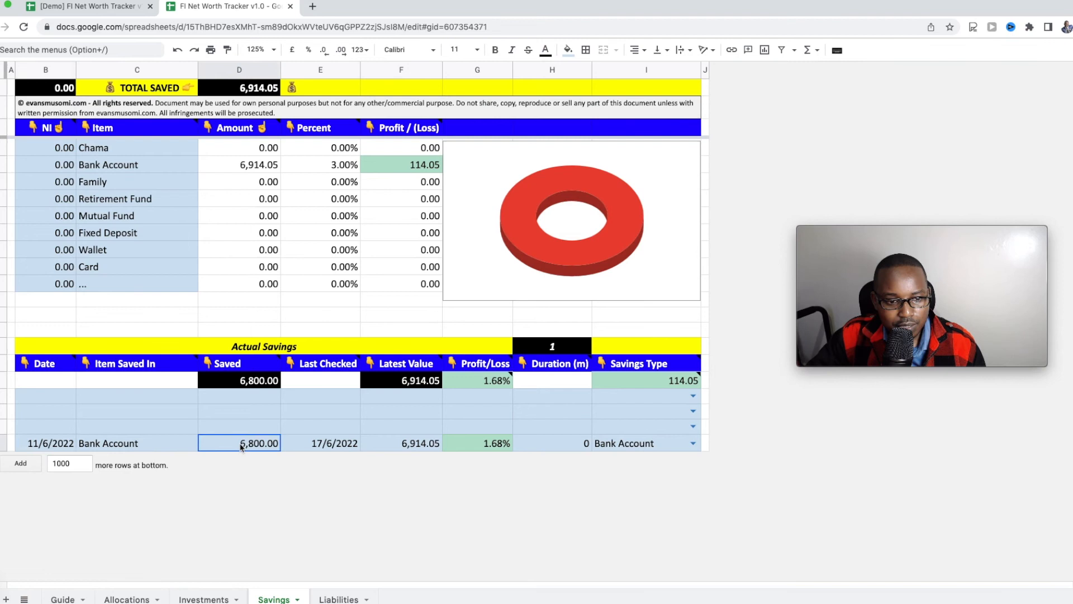
left_click(415, 446)
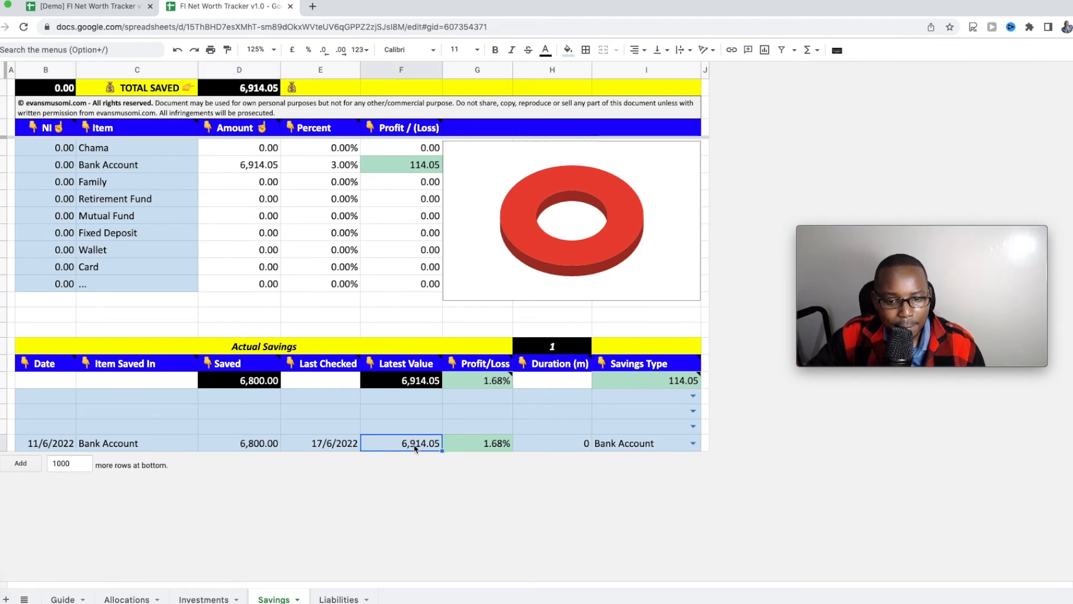
left_click(339, 599)
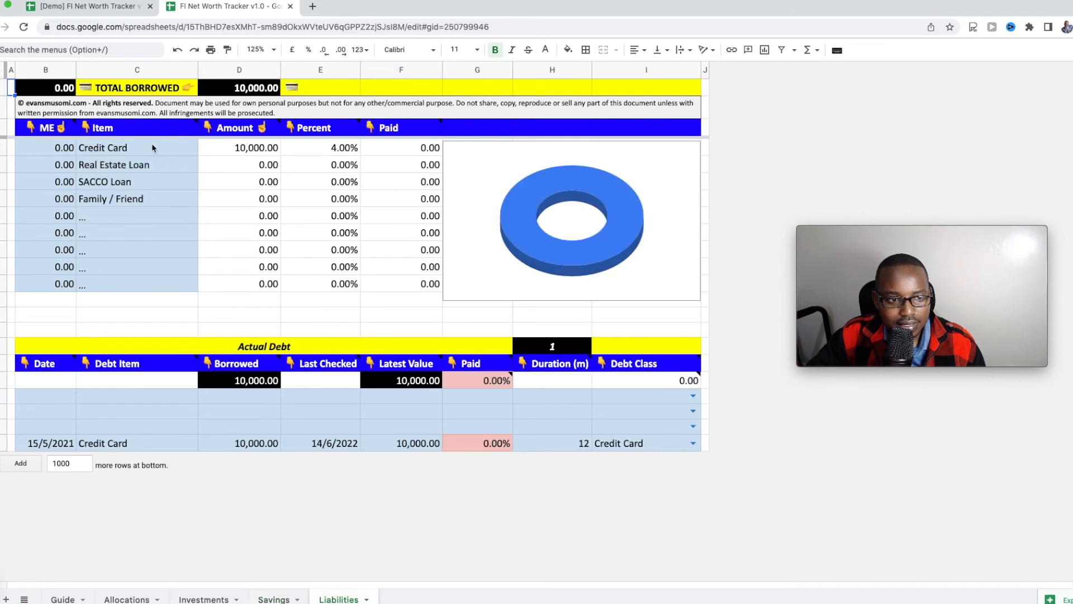
Step: Review the Liabilities debt item list and the single Credit Card entry
left_click_drag(152, 143, 132, 282)
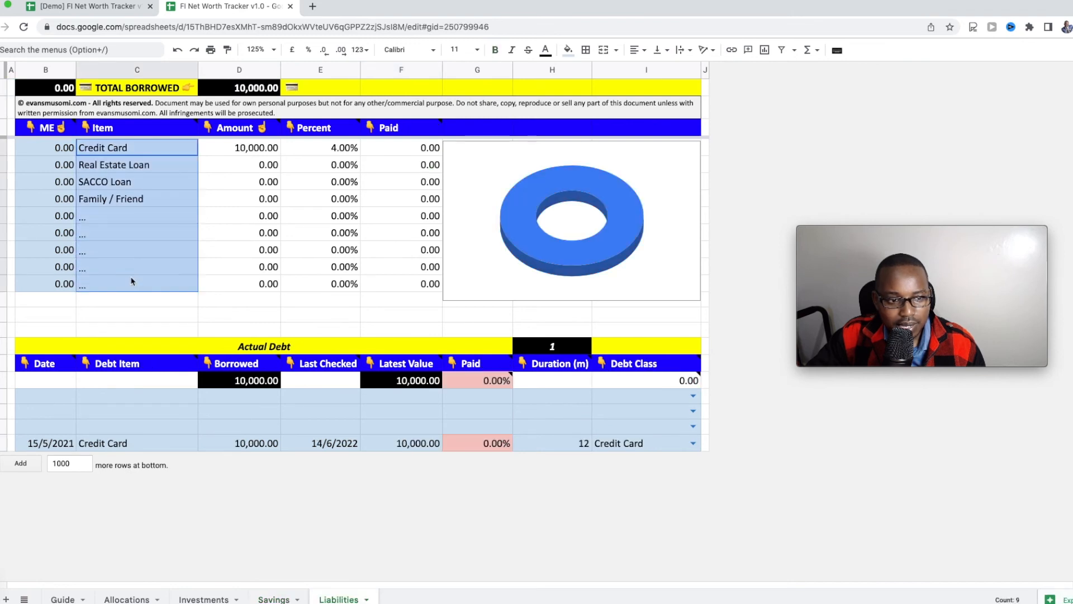
left_click(155, 430)
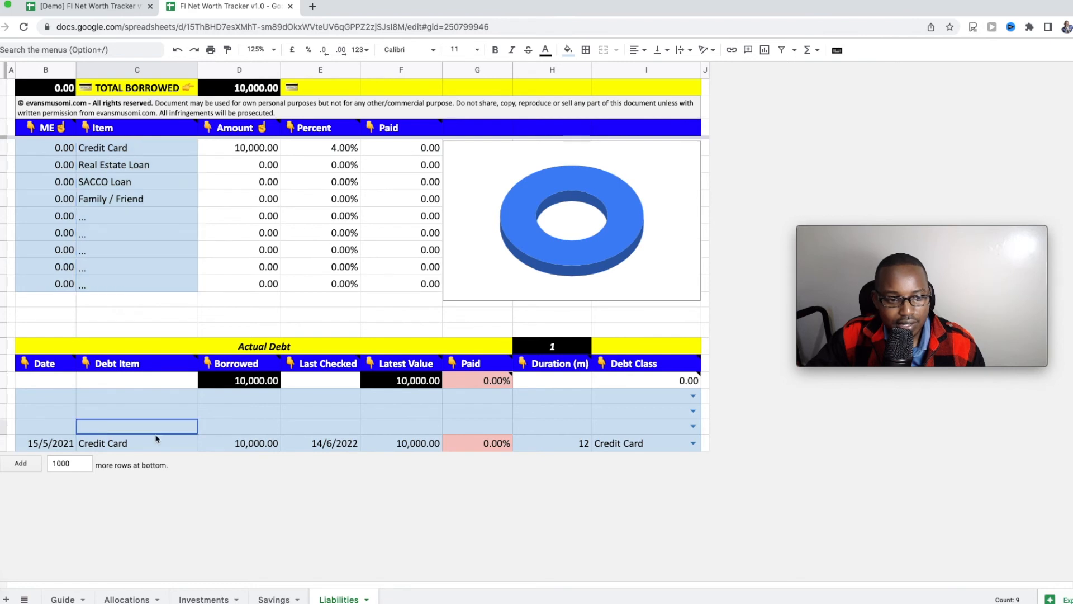
left_click(156, 441)
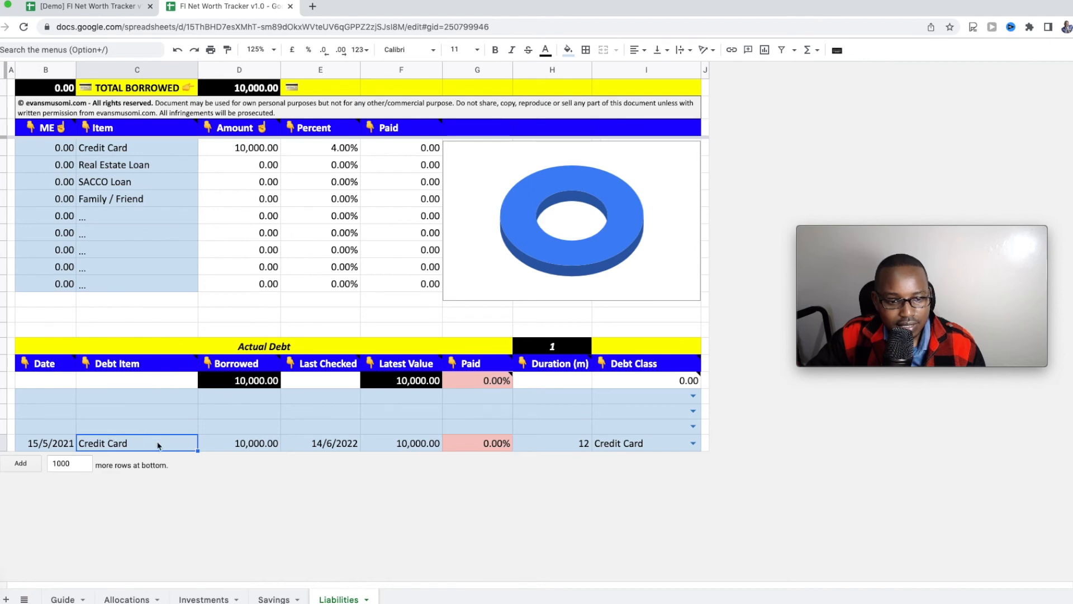
left_click(187, 598)
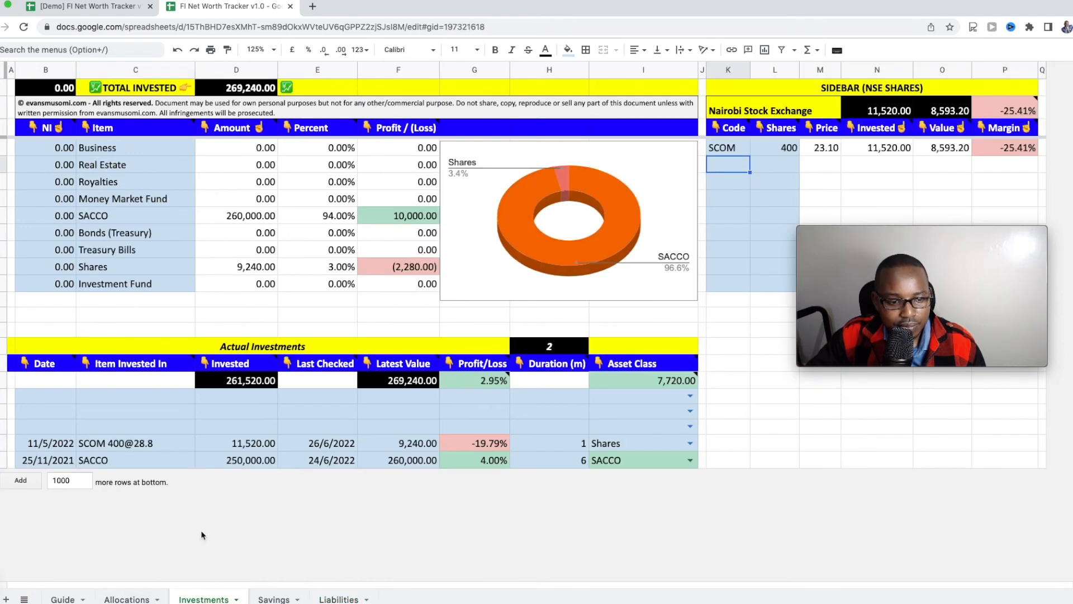
Step: Change the SACCO invested amount from 250,000.00 to 260,000.00
left_click(148, 443)
left_click(149, 459)
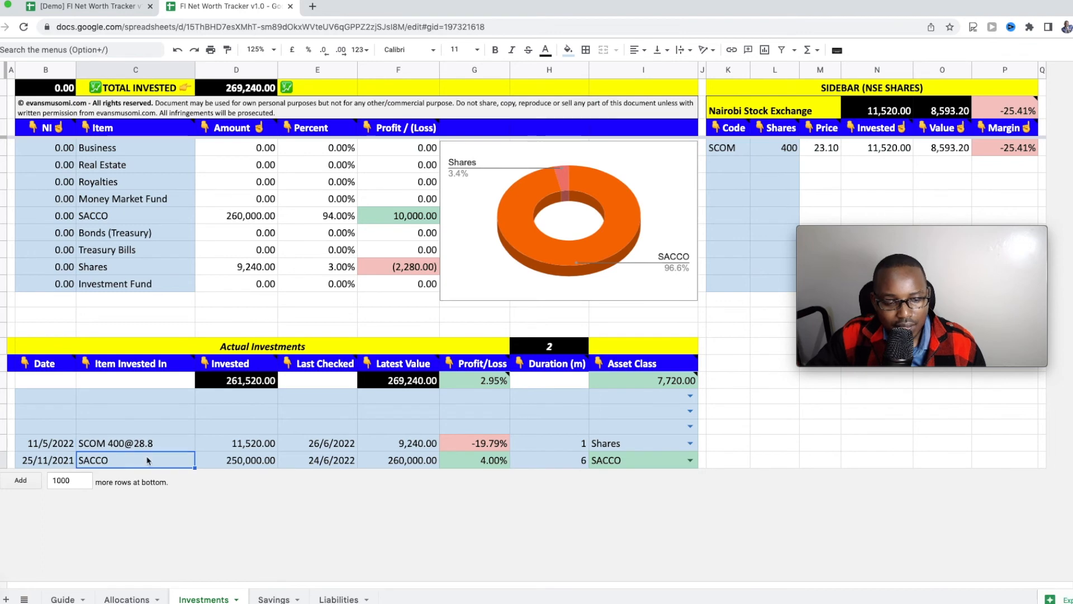
double_click(239, 464)
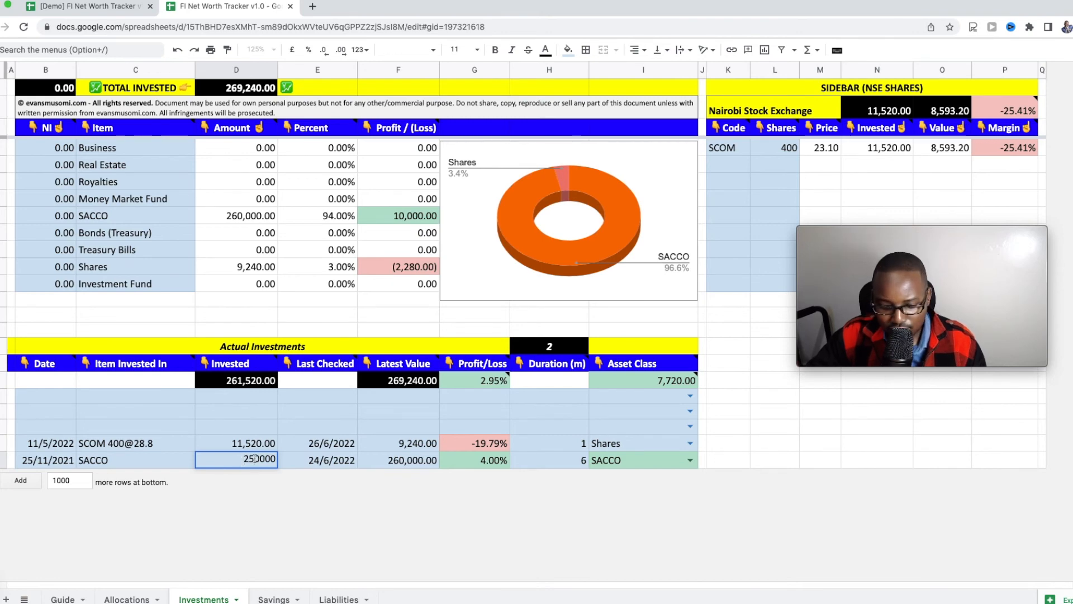
key("BackSpace")
type("6")
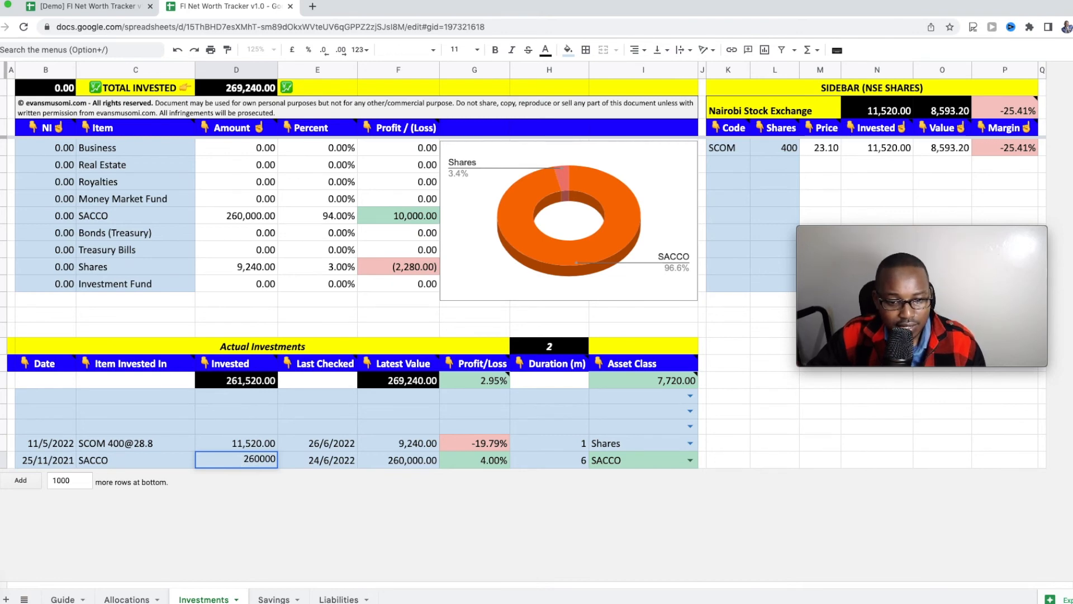
key("Return")
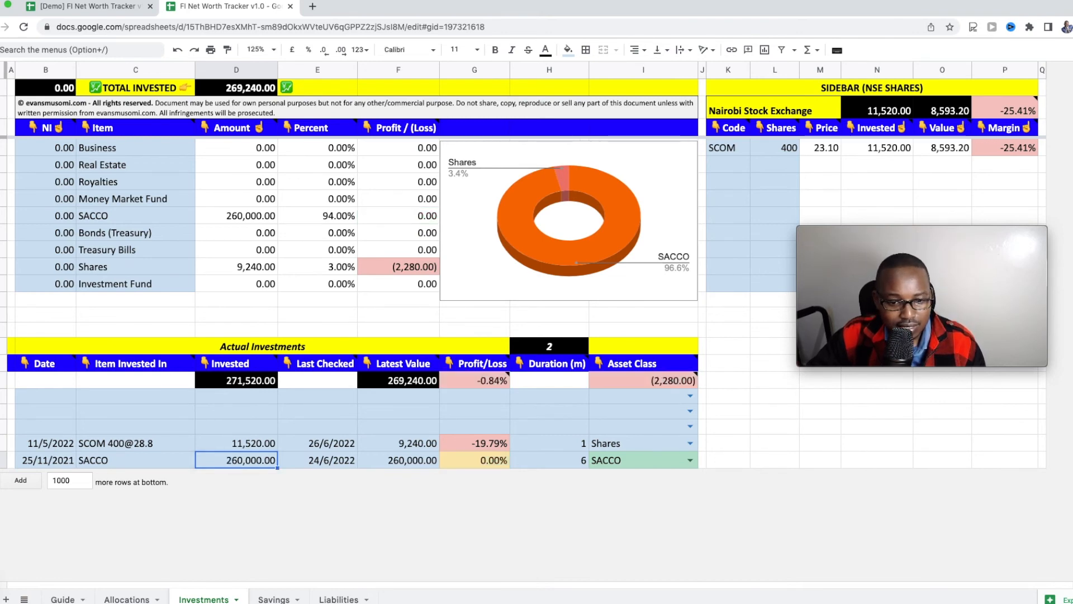
Step: Set the SACCO last checked date to 26/6/2022
double_click(327, 460)
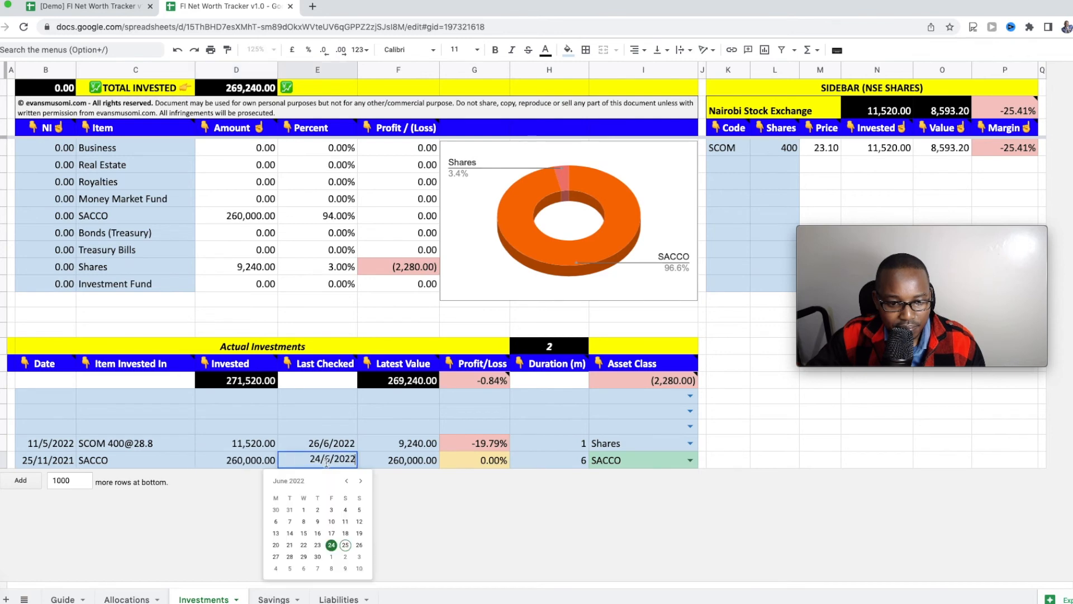
left_click(359, 545)
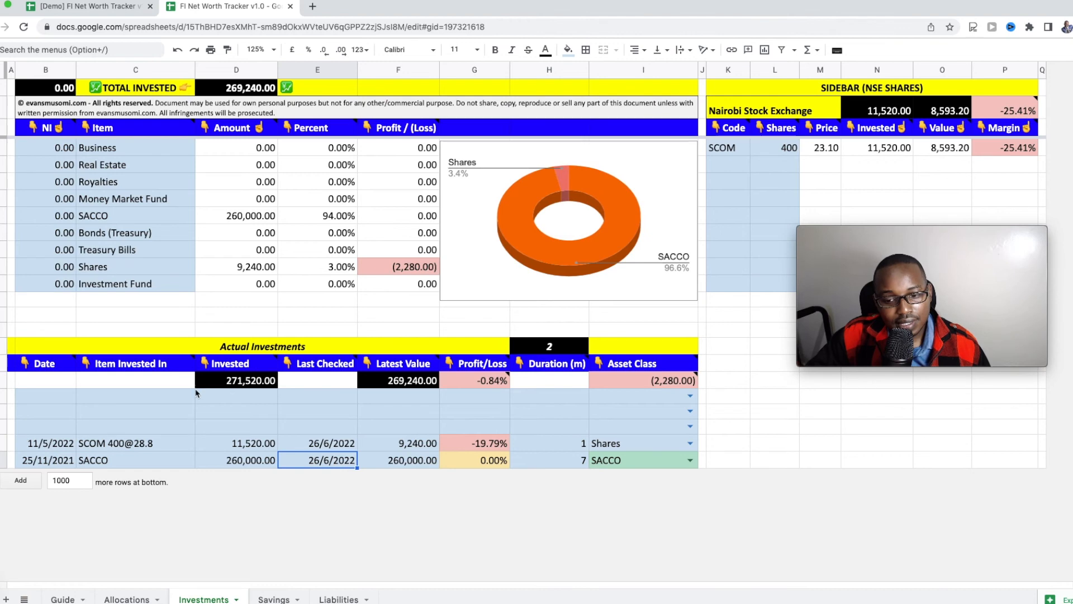
left_click(25, 428)
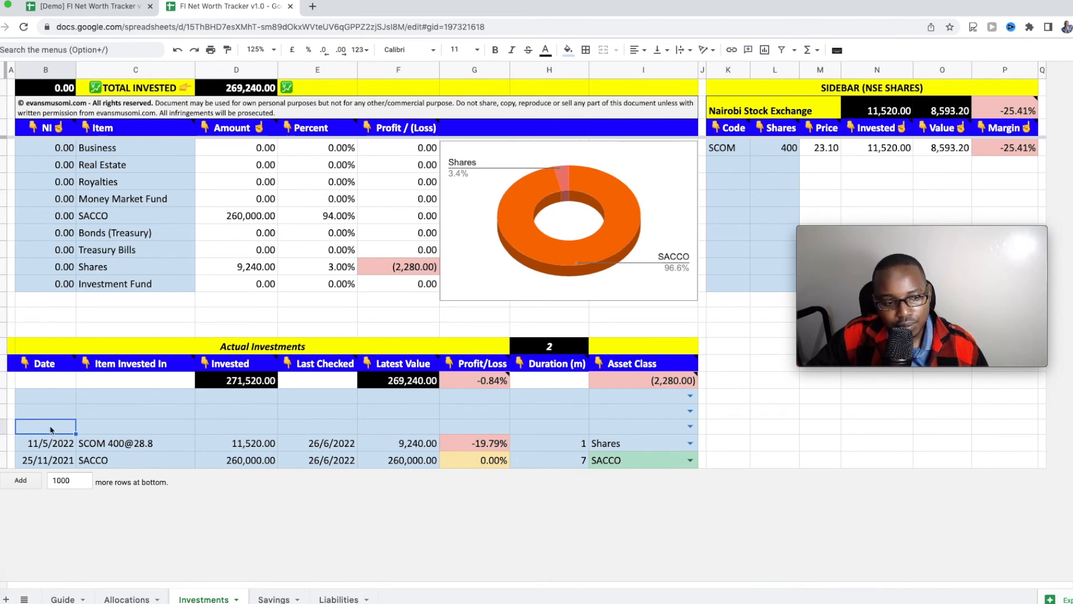
Step: Insert a blank row above the empty investment row, then delete it again
left_click(38, 414)
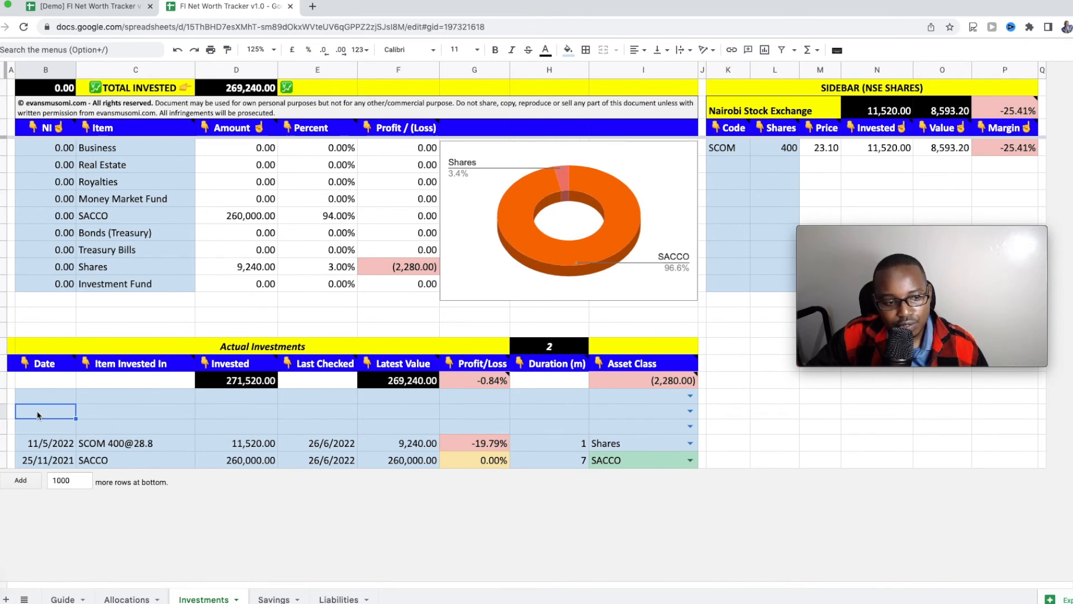
right_click(5, 412)
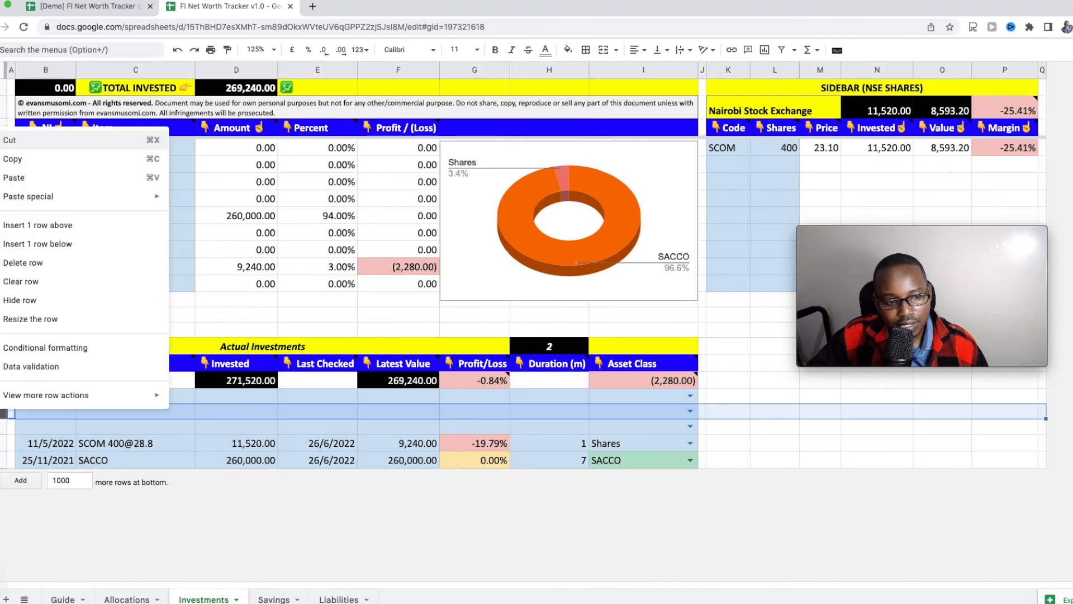
left_click(68, 226)
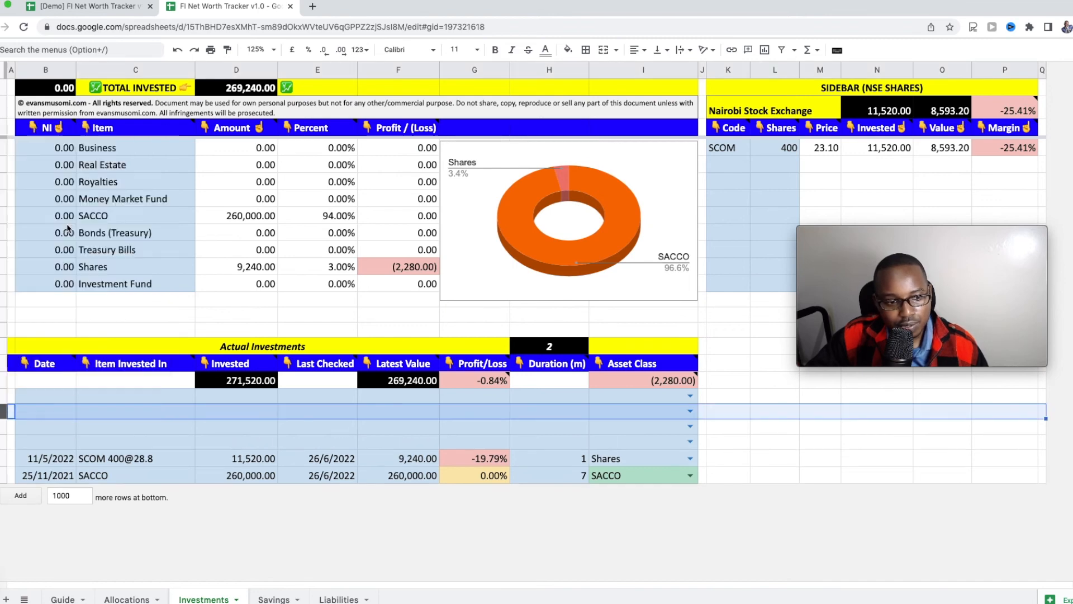
left_click(45, 417)
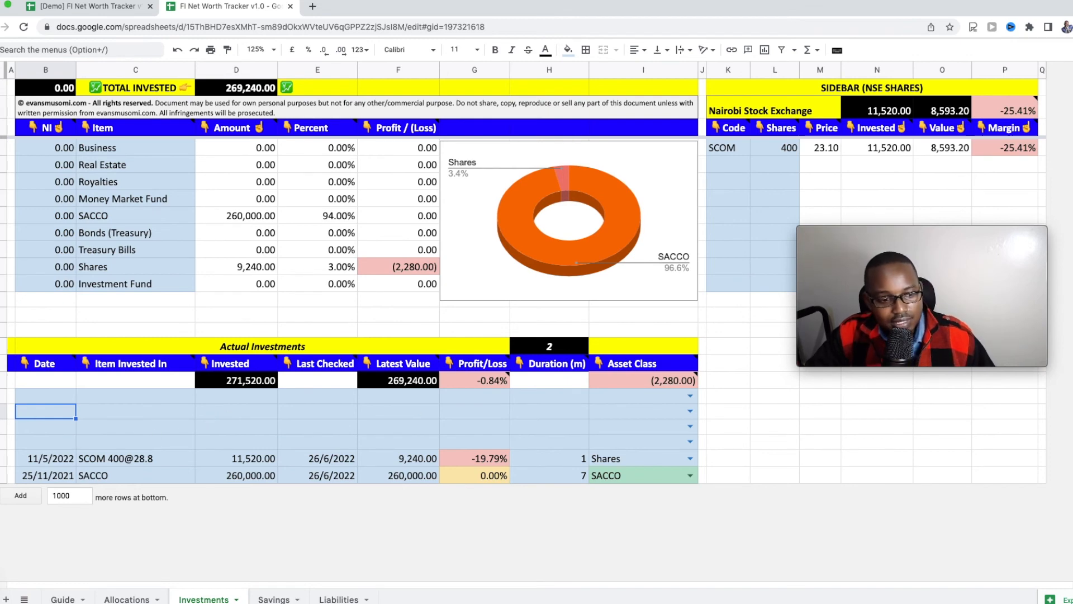
right_click(4, 411)
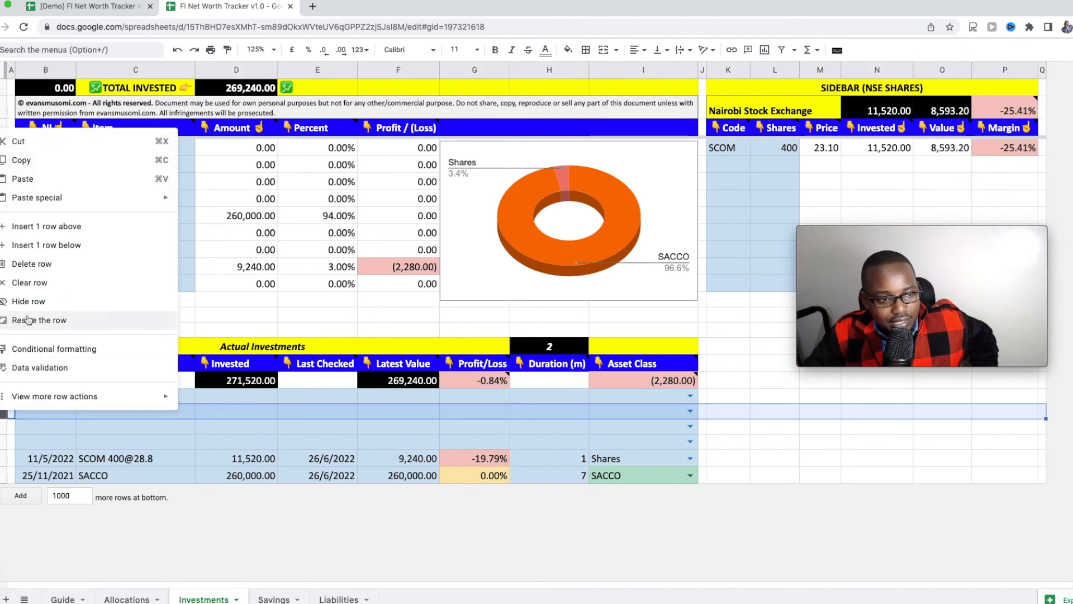
left_click(64, 269)
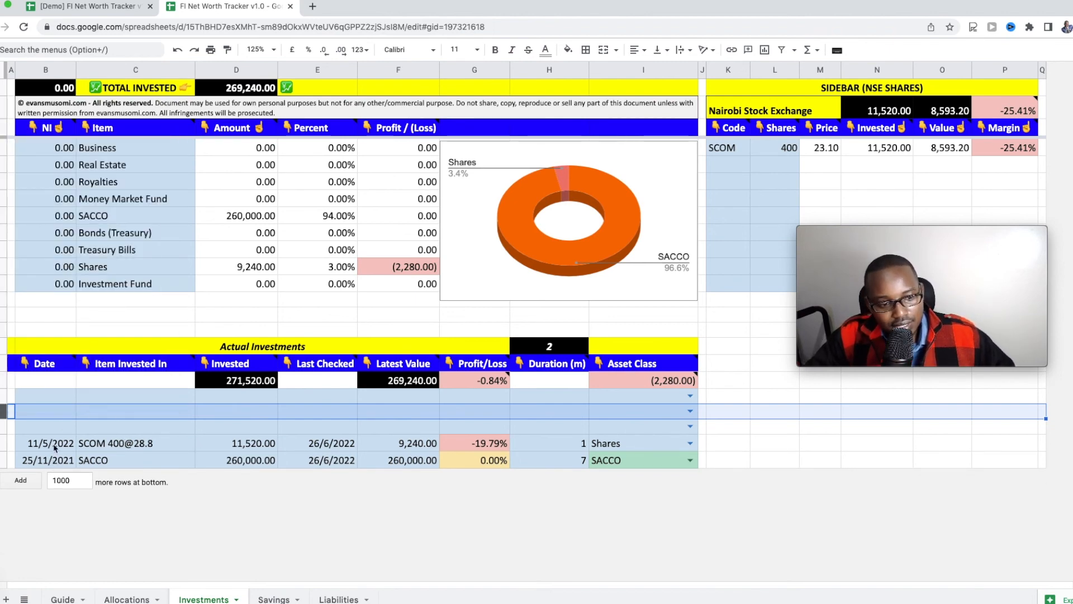
Step: Review the SACCO entry (start date 25/11/2021), then view the Allocations sheet
left_click(54, 465)
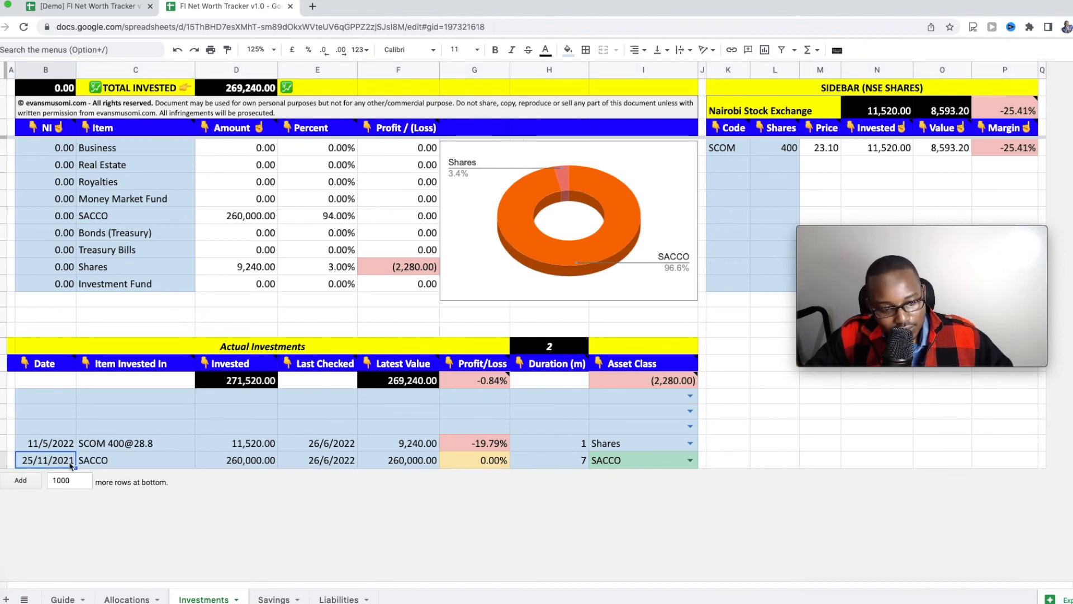
left_click(112, 463)
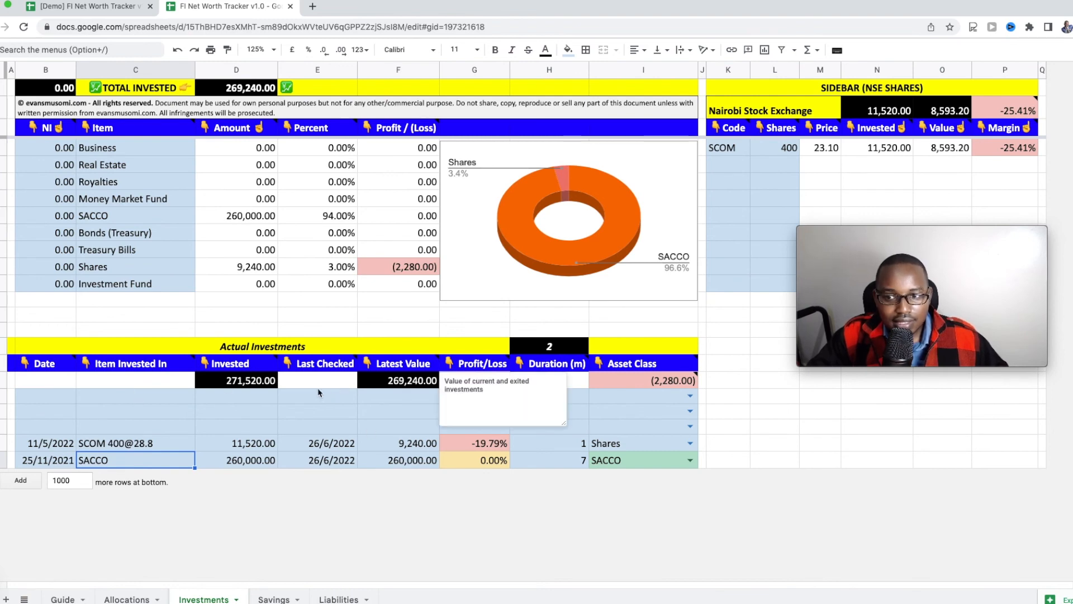
left_click(306, 409)
left_click(121, 600)
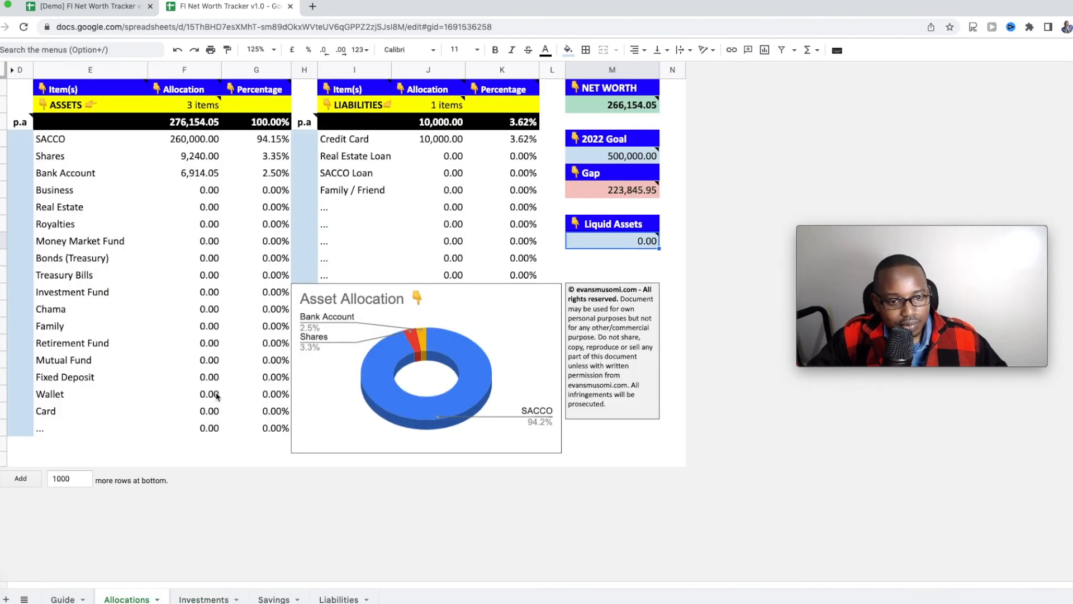
left_click(188, 212)
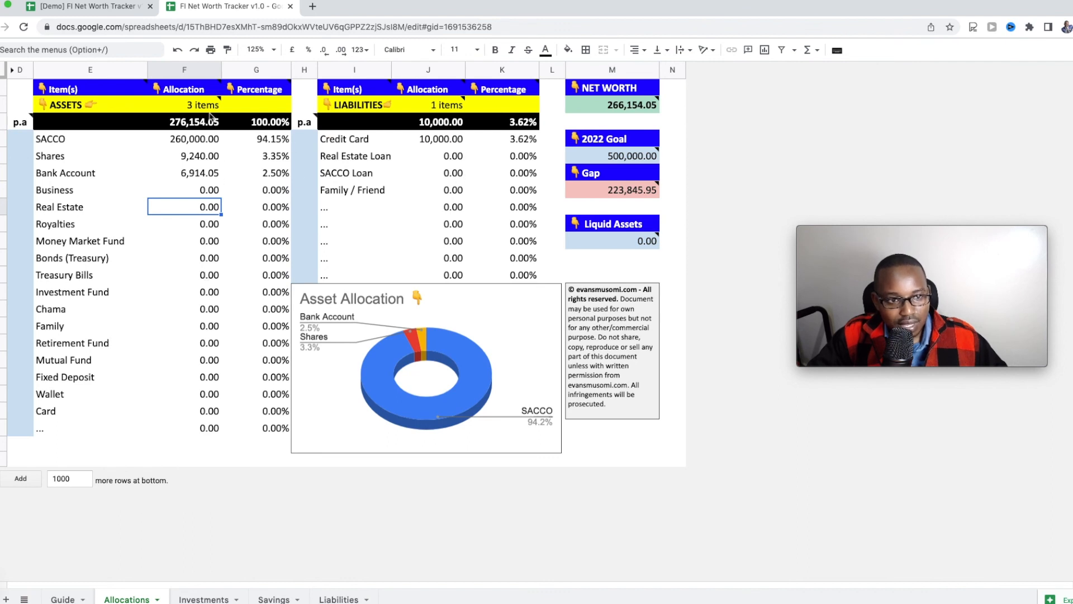
left_click(445, 139)
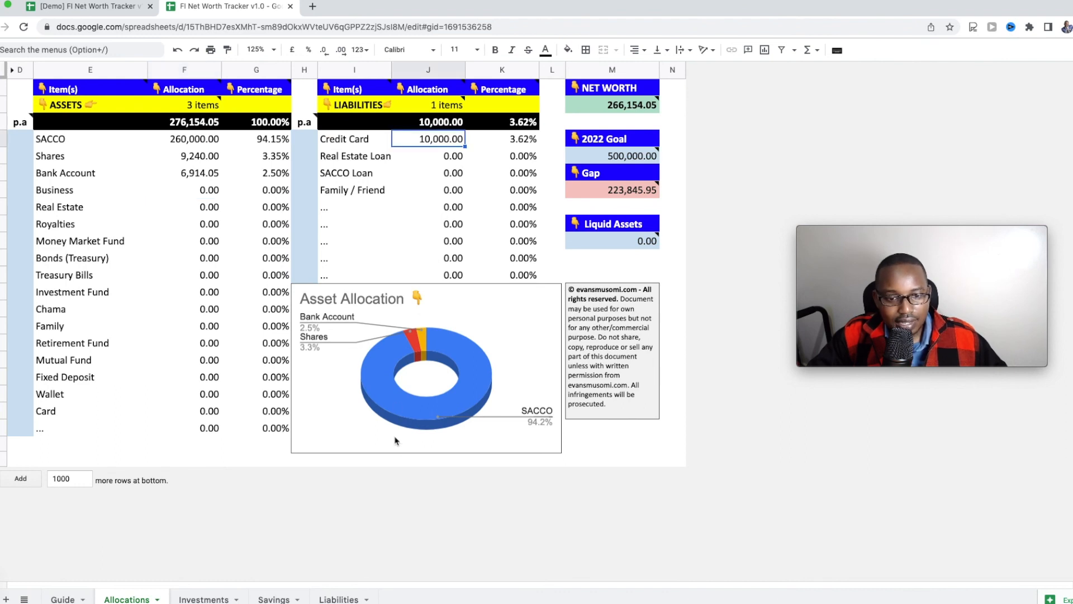